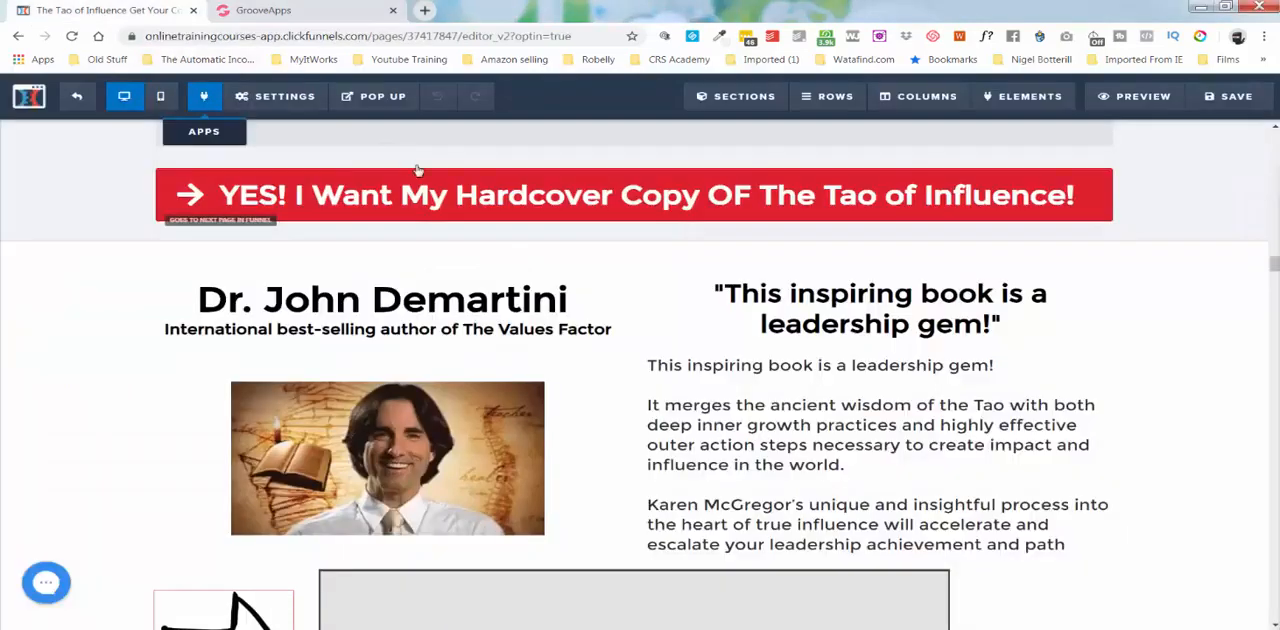
Switch to the ClickFunnels editor and examine The Tao of Influence page's testimonials, benefit list, offer banner and book cover.
left_click(105, 12)
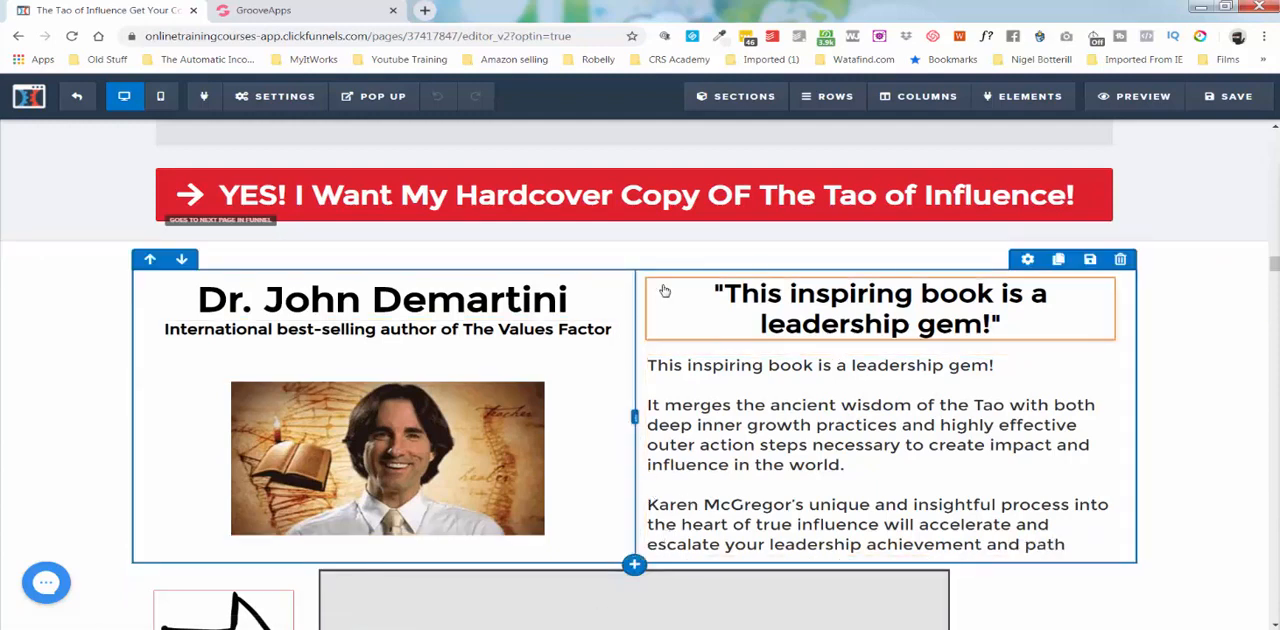
scroll(663, 277, "down", 8)
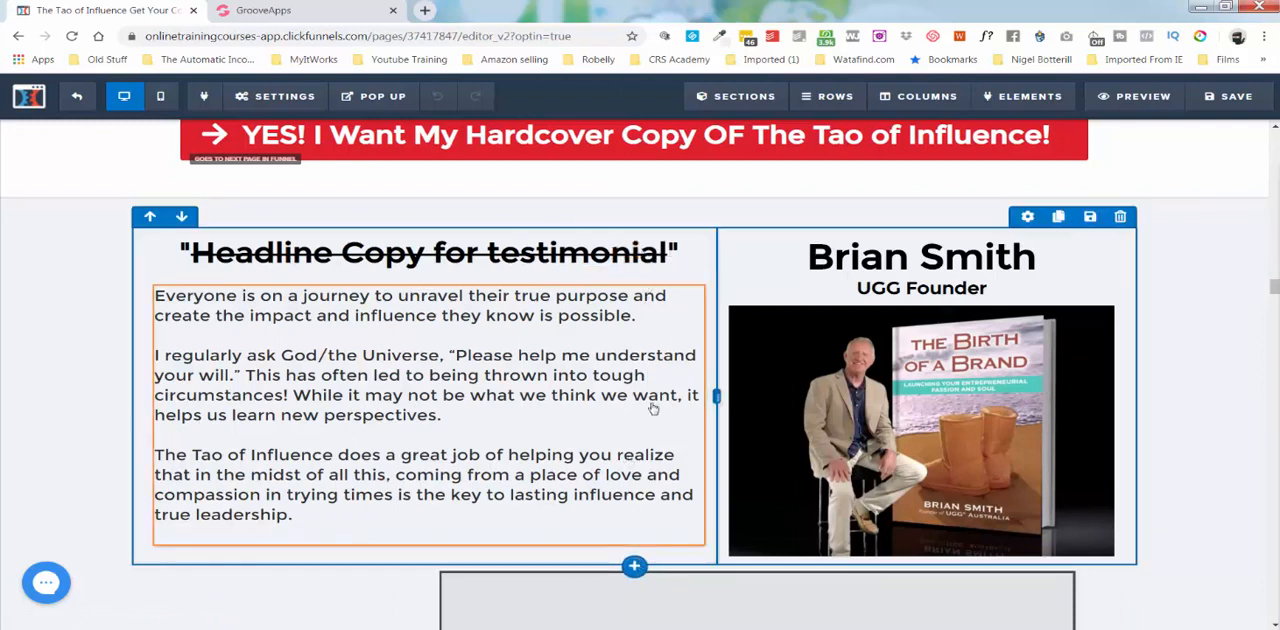
scroll(651, 398, "up", 15)
scroll(652, 400, "up", 15)
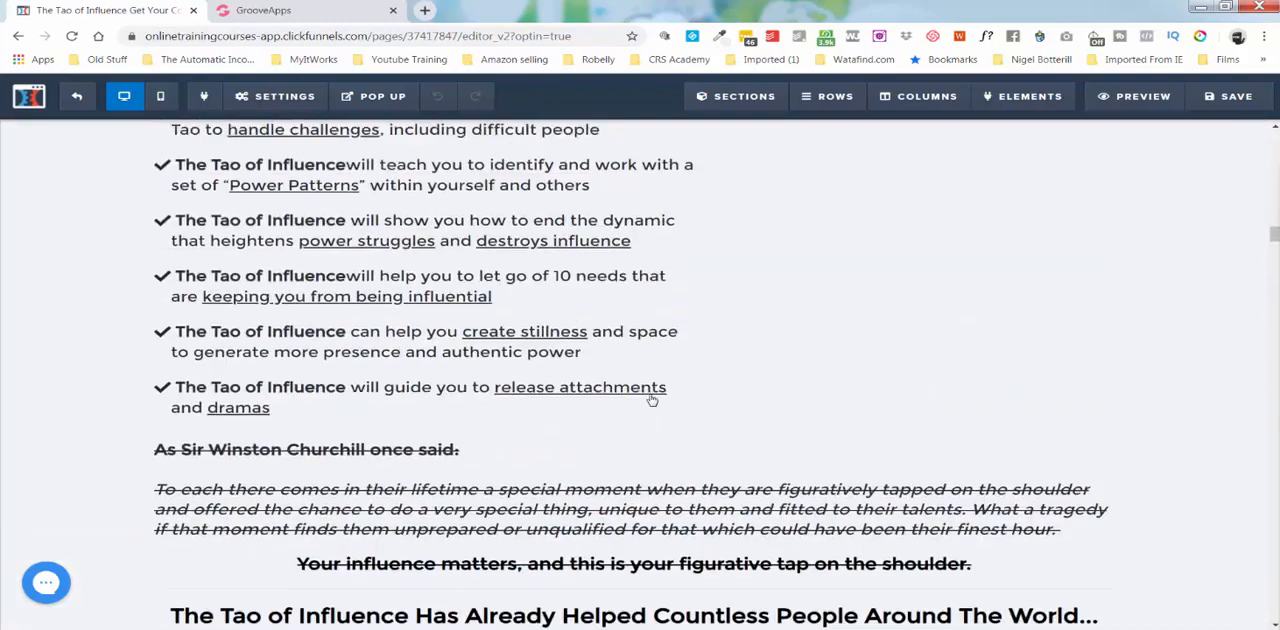
scroll(652, 400, "up", 10)
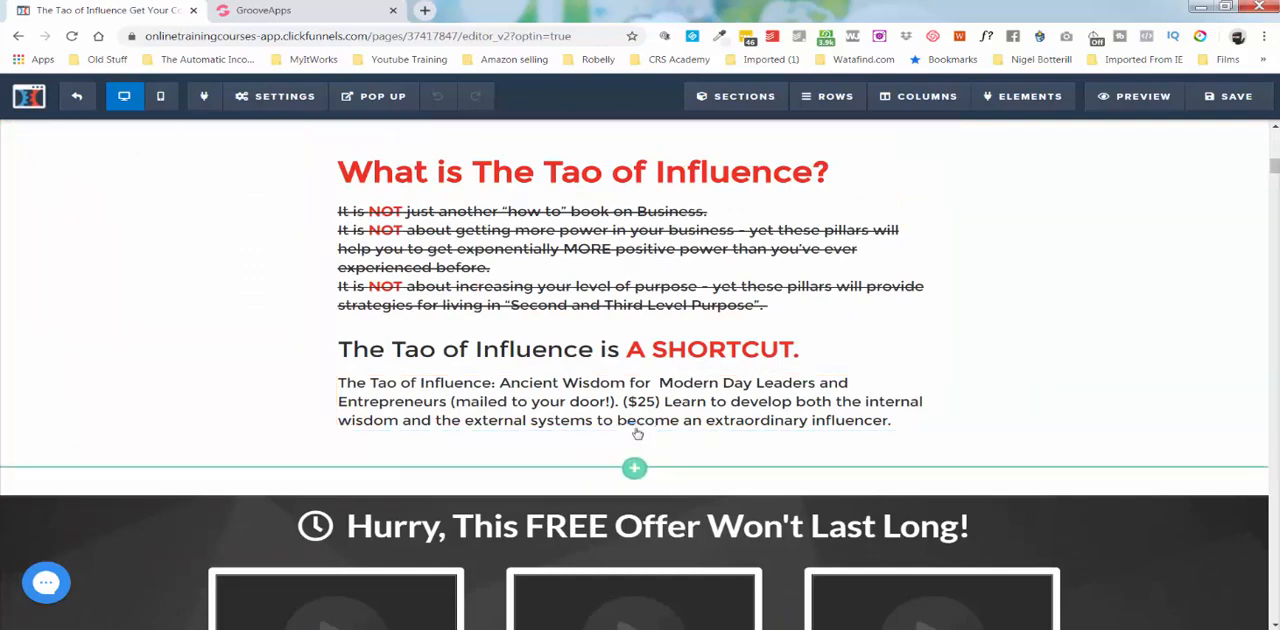
scroll(641, 400, "up", 5)
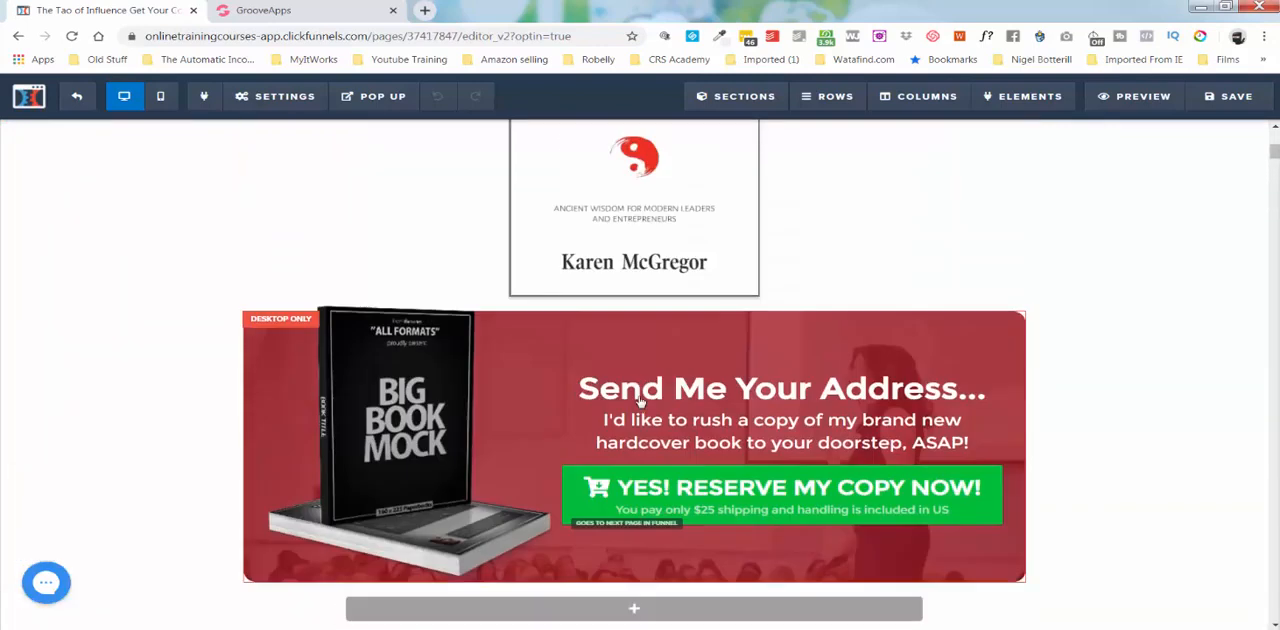
scroll(645, 395, "down", 2)
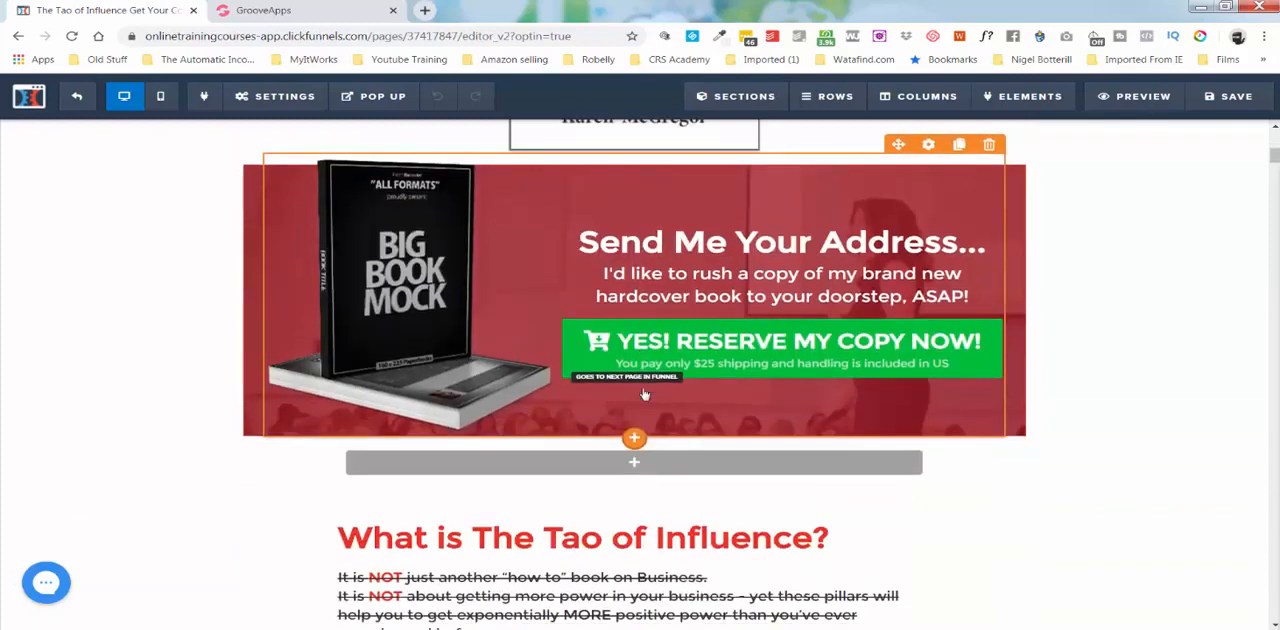
scroll(645, 395, "up", 4)
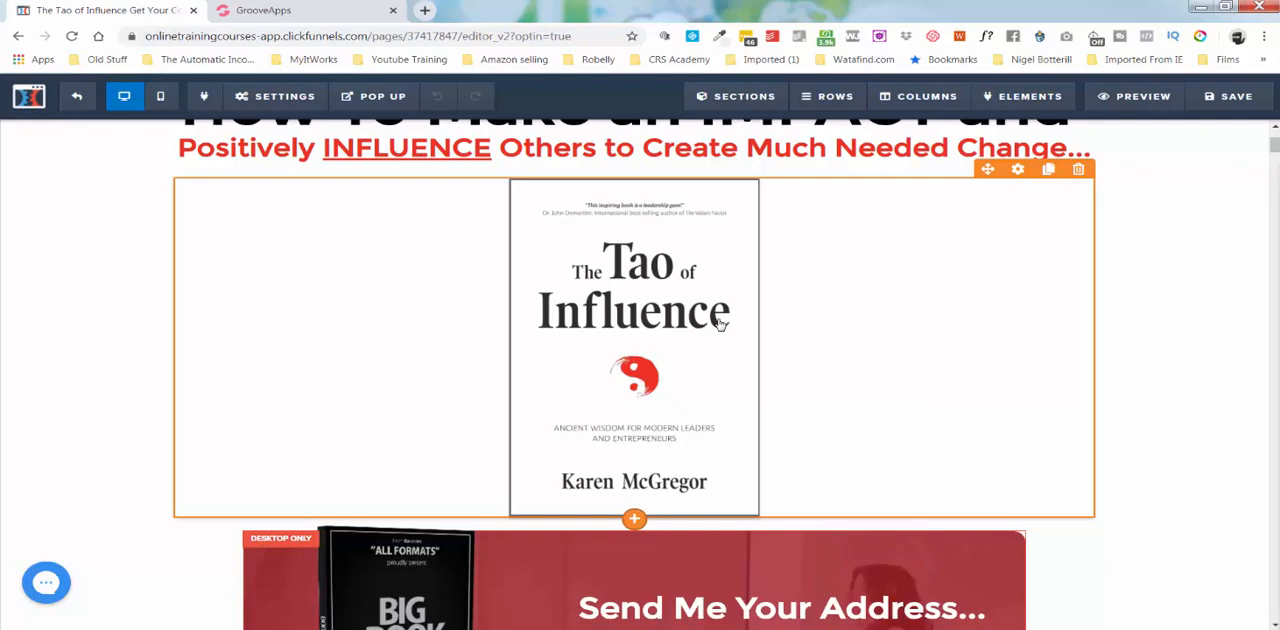
Switch to GrooveApps and create a new site from the blue Home template headed "Super Cool Headline Right Here".
left_click(328, 18)
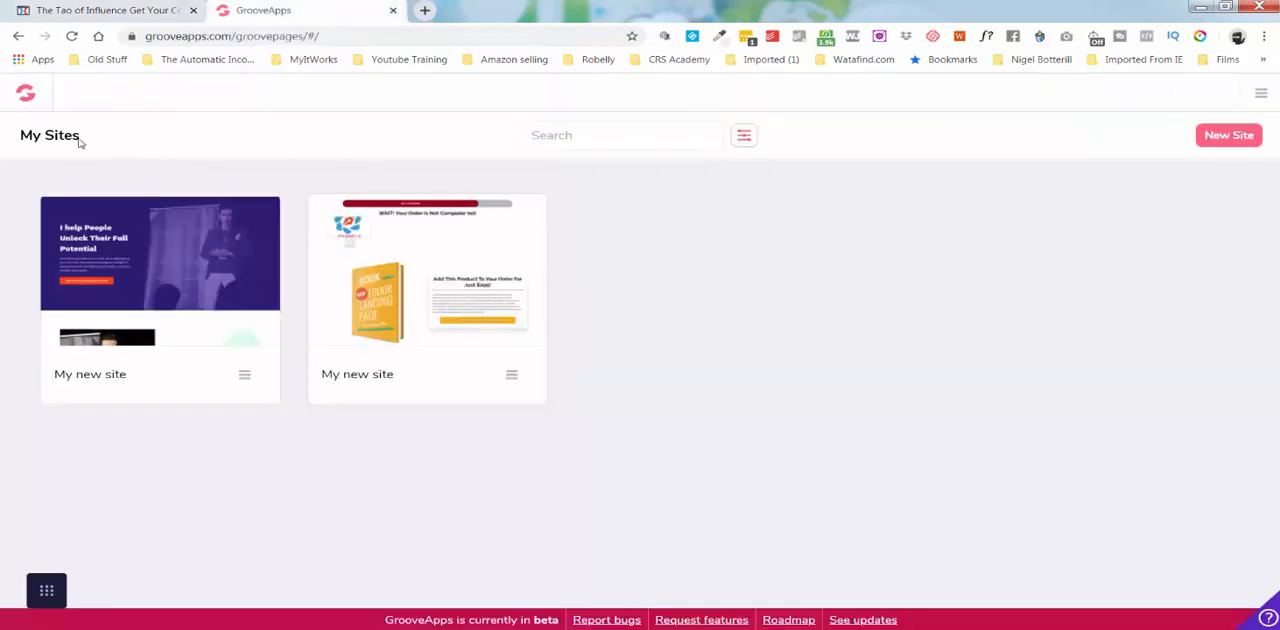
left_click(1228, 137)
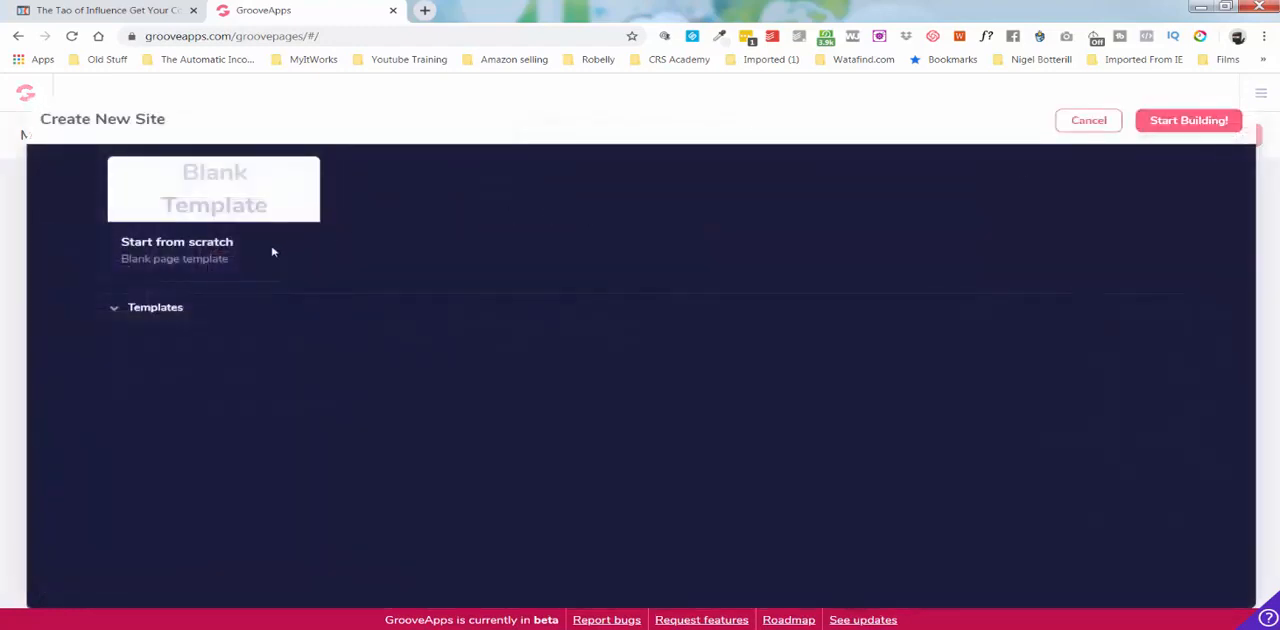
left_click(130, 312)
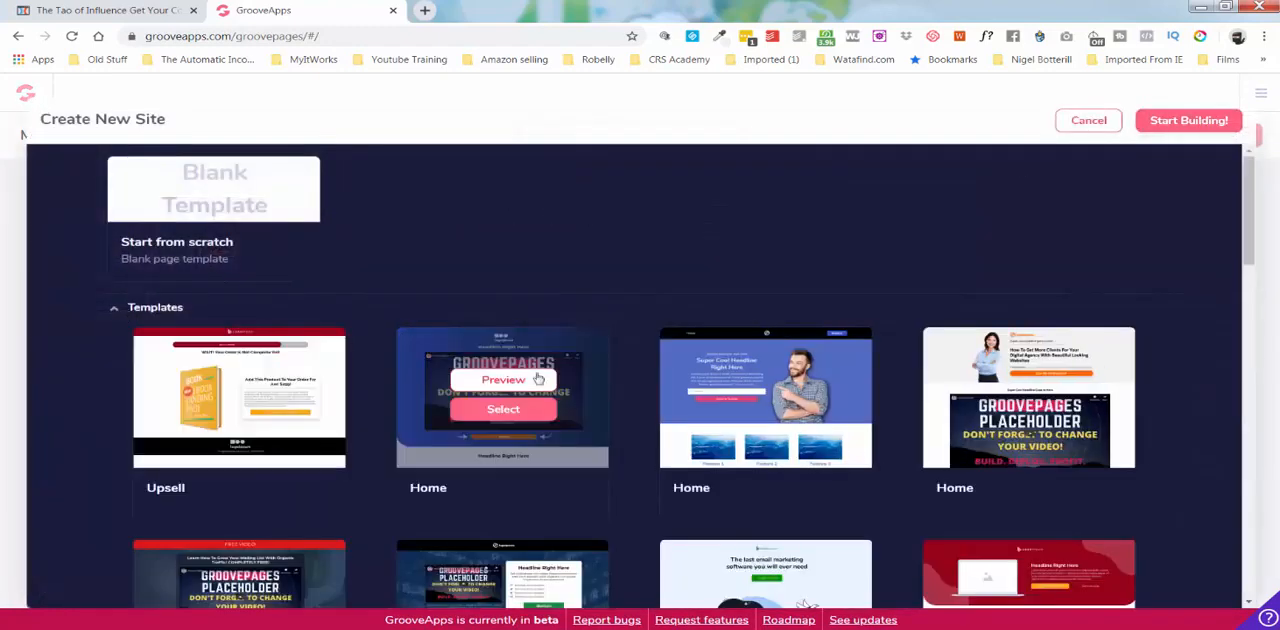
mouse_move(778, 403)
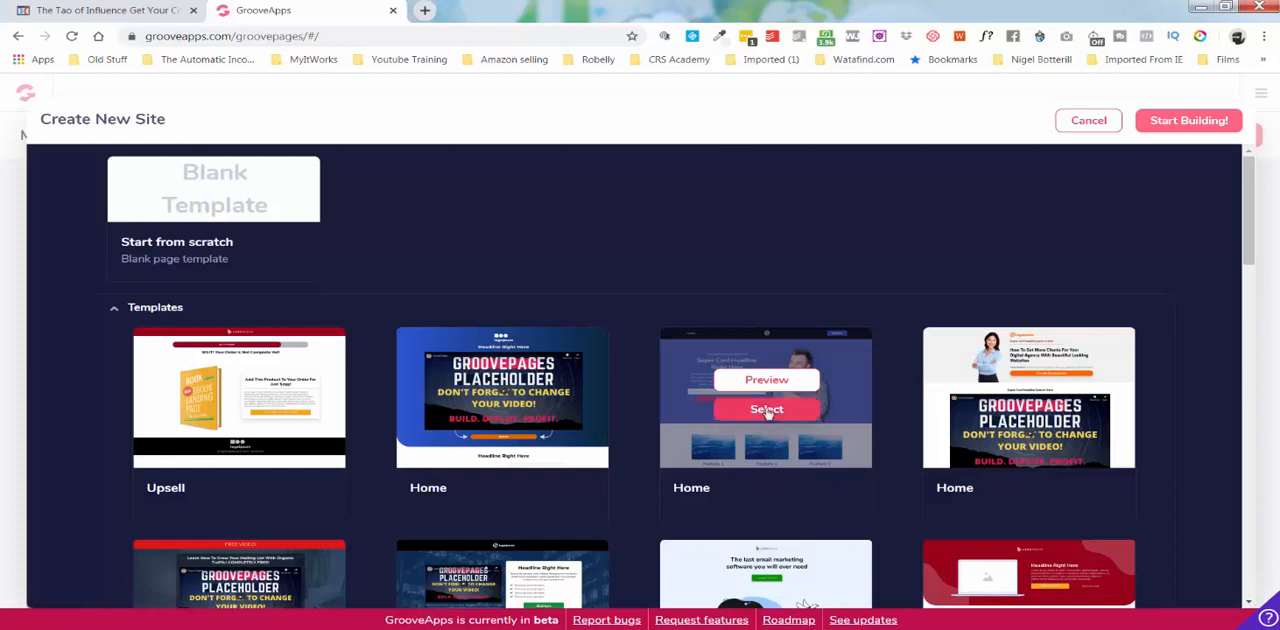
left_click(767, 410)
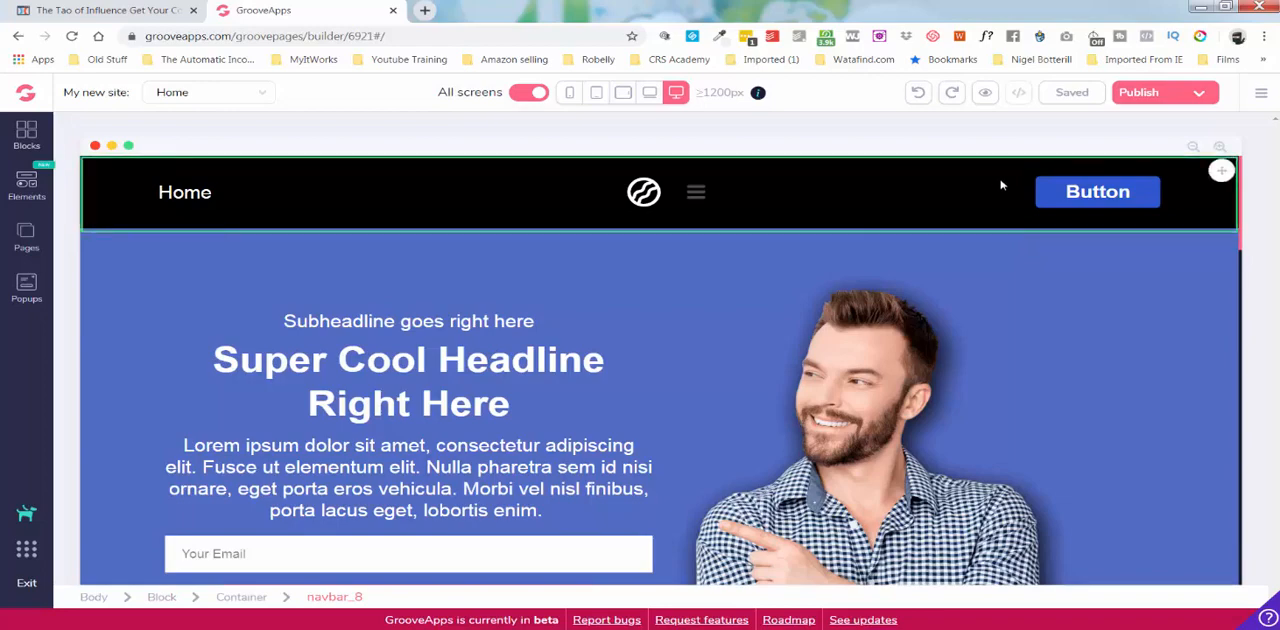
Examine the new site's home page sections and the builder's app switcher, page list and designed block categories.
scroll(808, 388, "down", 10)
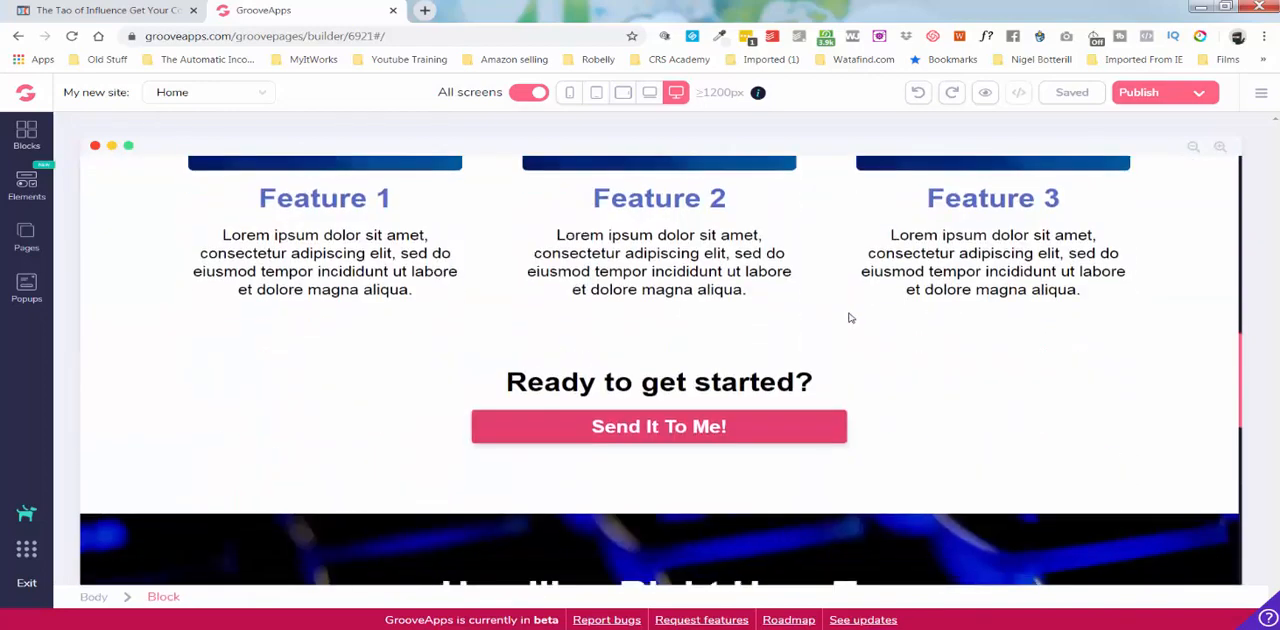
scroll(830, 327, "down", 3)
scroll(830, 327, "up", 10)
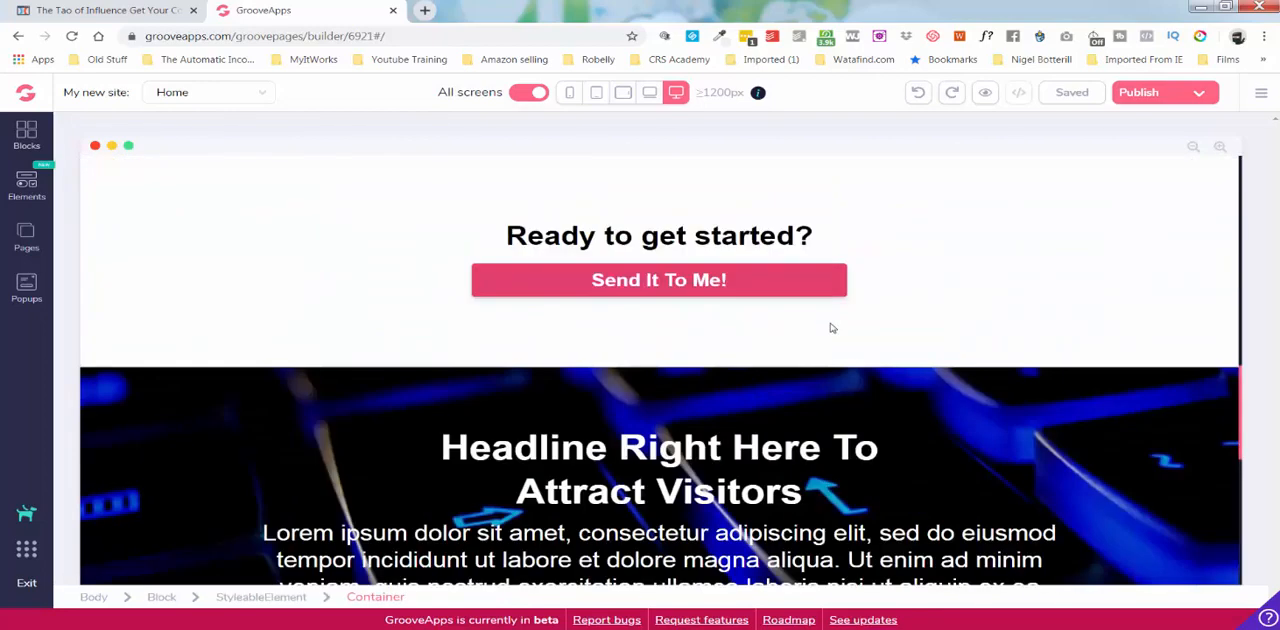
scroll(830, 327, "up", 4)
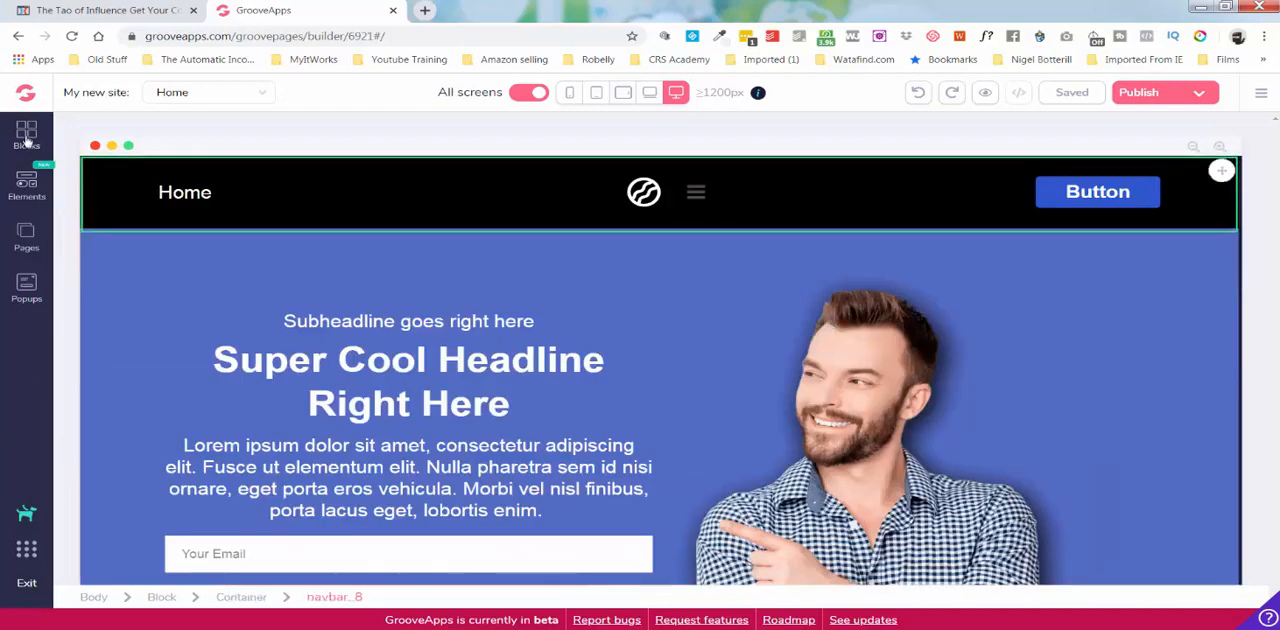
left_click(24, 551)
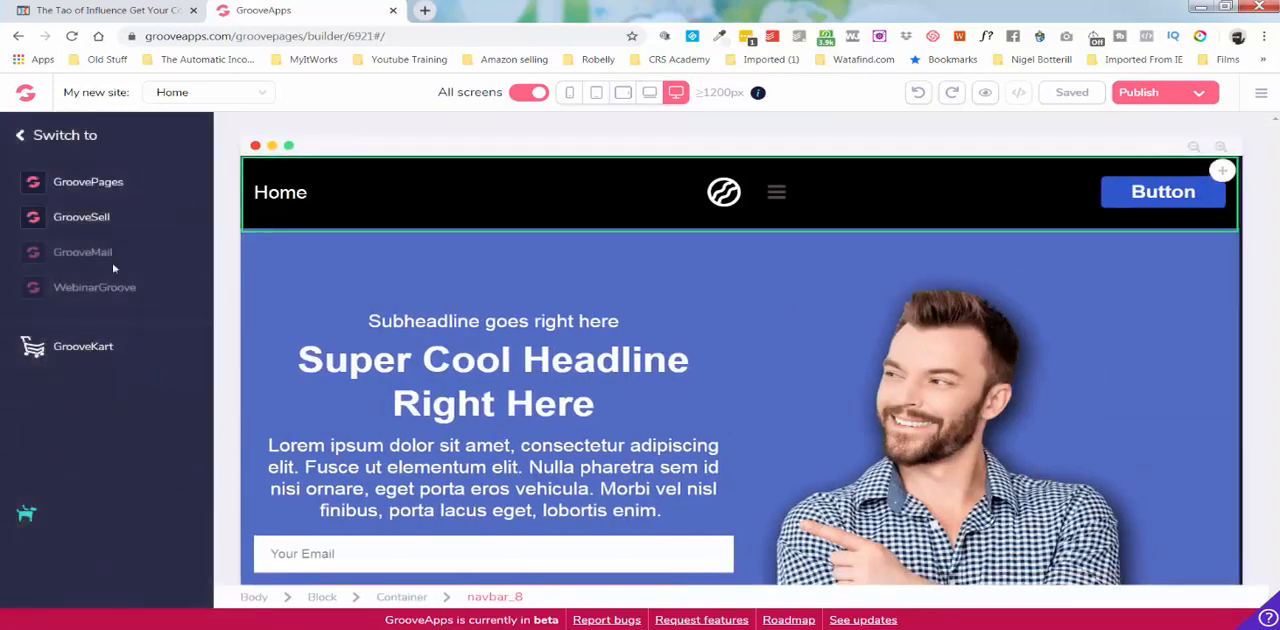
left_click(20, 138)
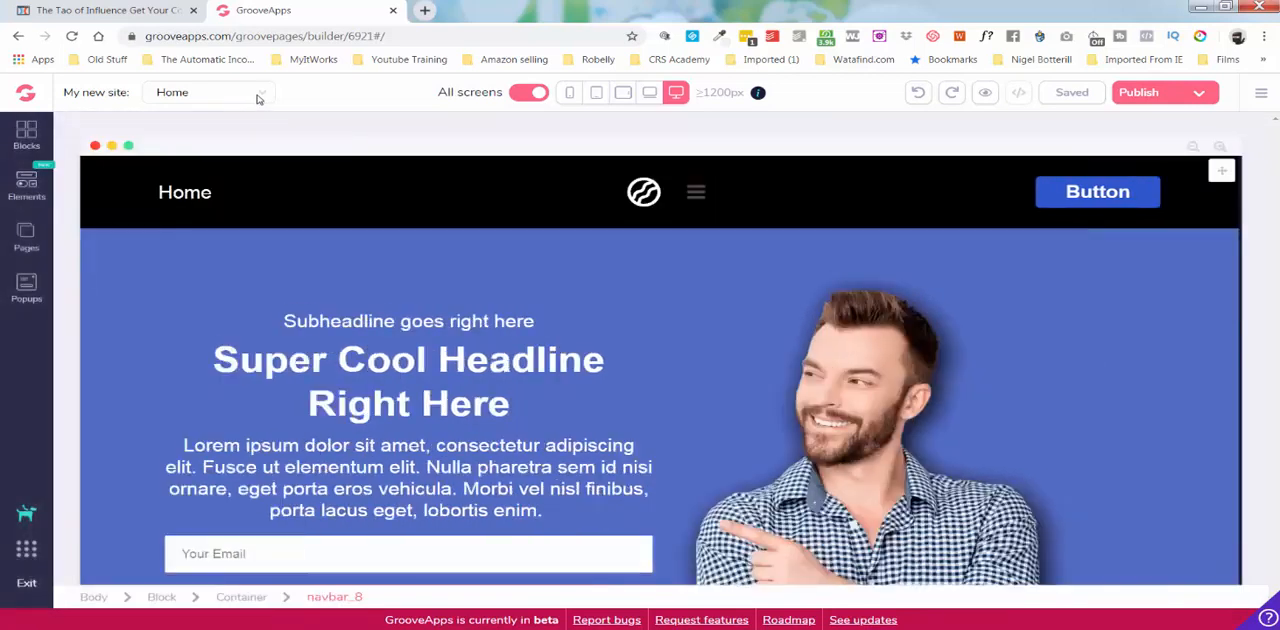
left_click(257, 96)
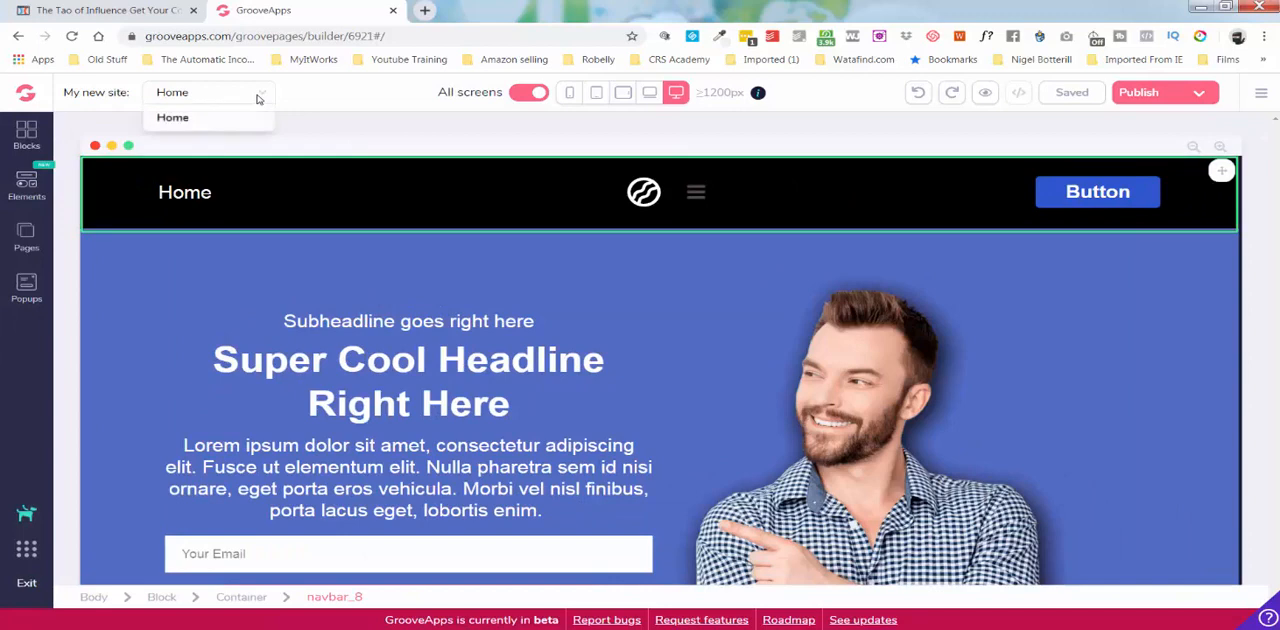
left_click(27, 135)
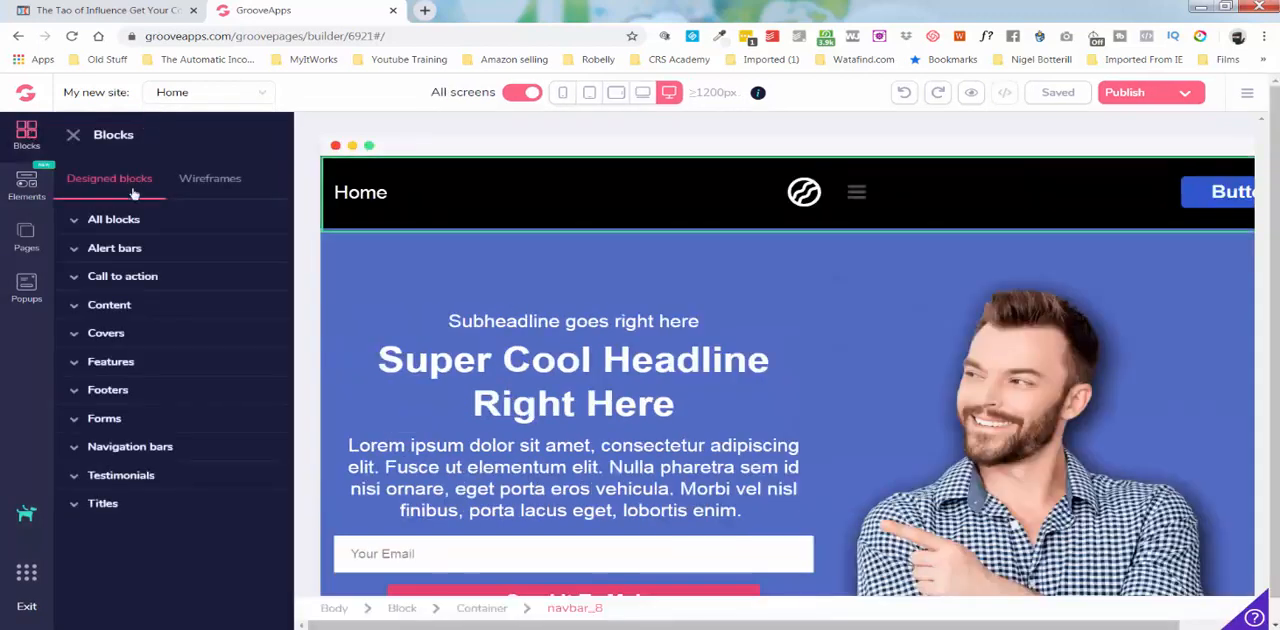
Add a new page to the site from the dark blue Home template with a video beside a headline and list.
left_click(22, 236)
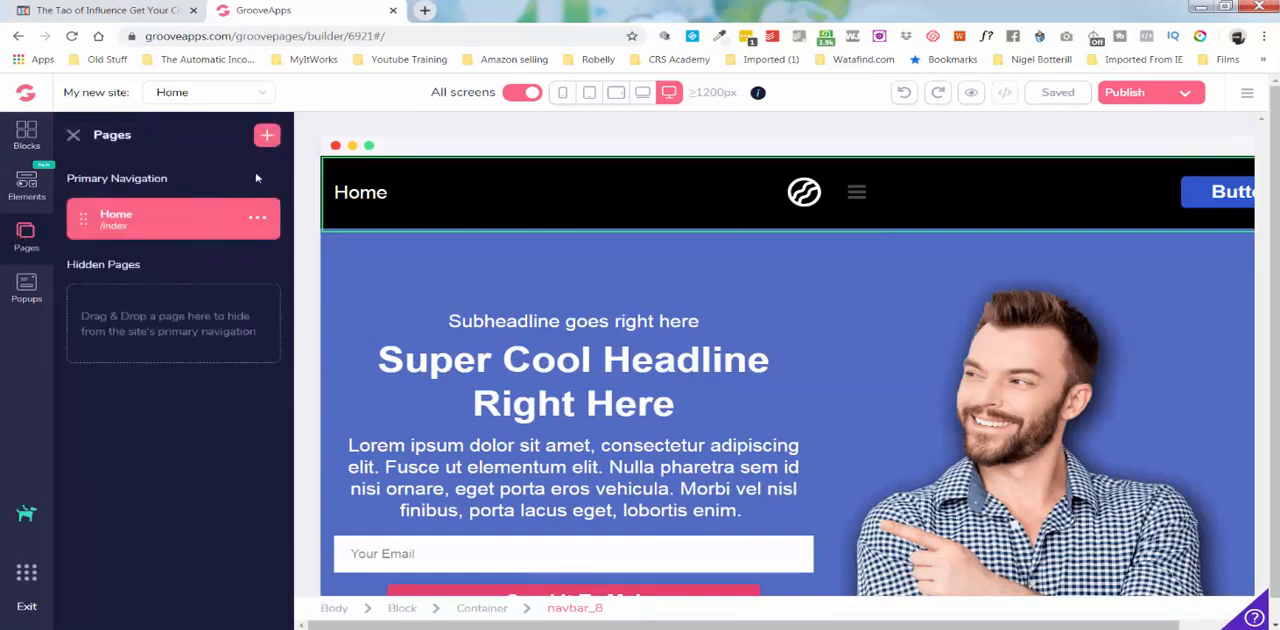
left_click(266, 134)
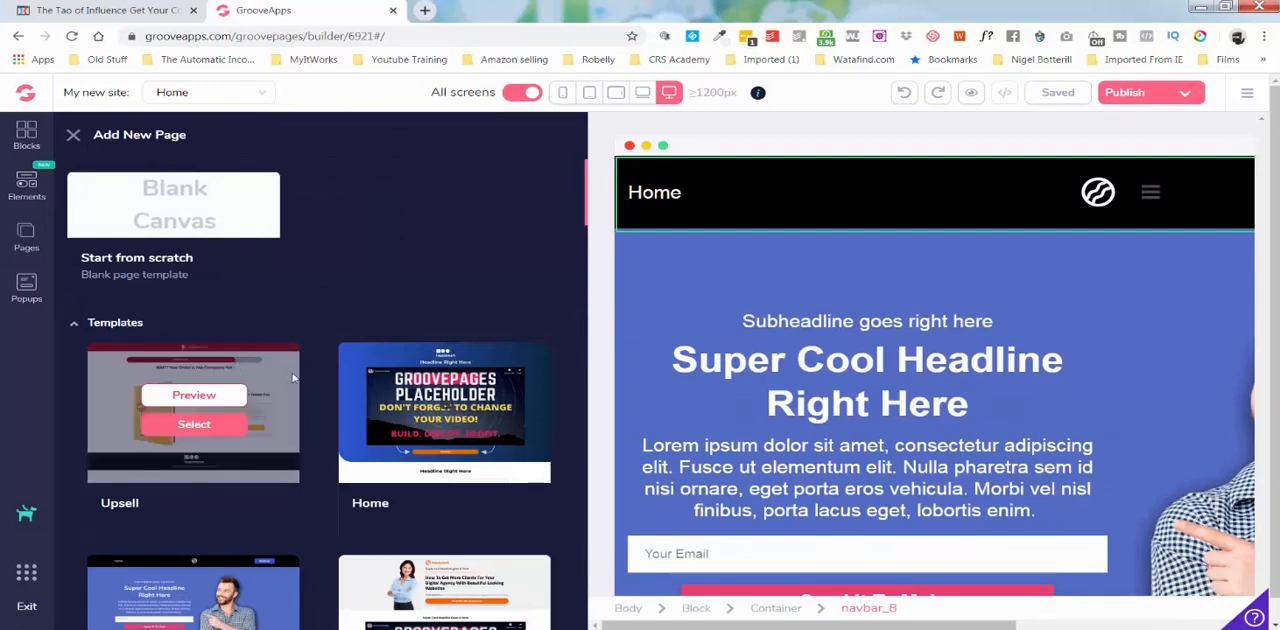
scroll(330, 360, "down", 2)
scroll(328, 356, "down", 2)
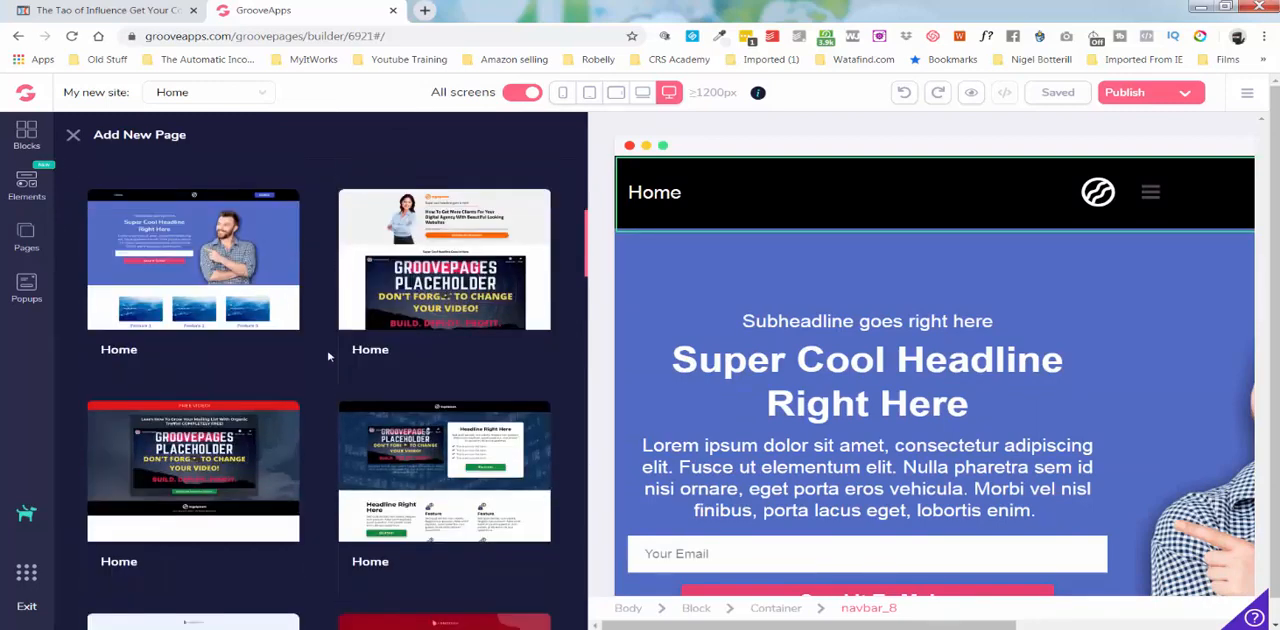
scroll(328, 355, "down", 2)
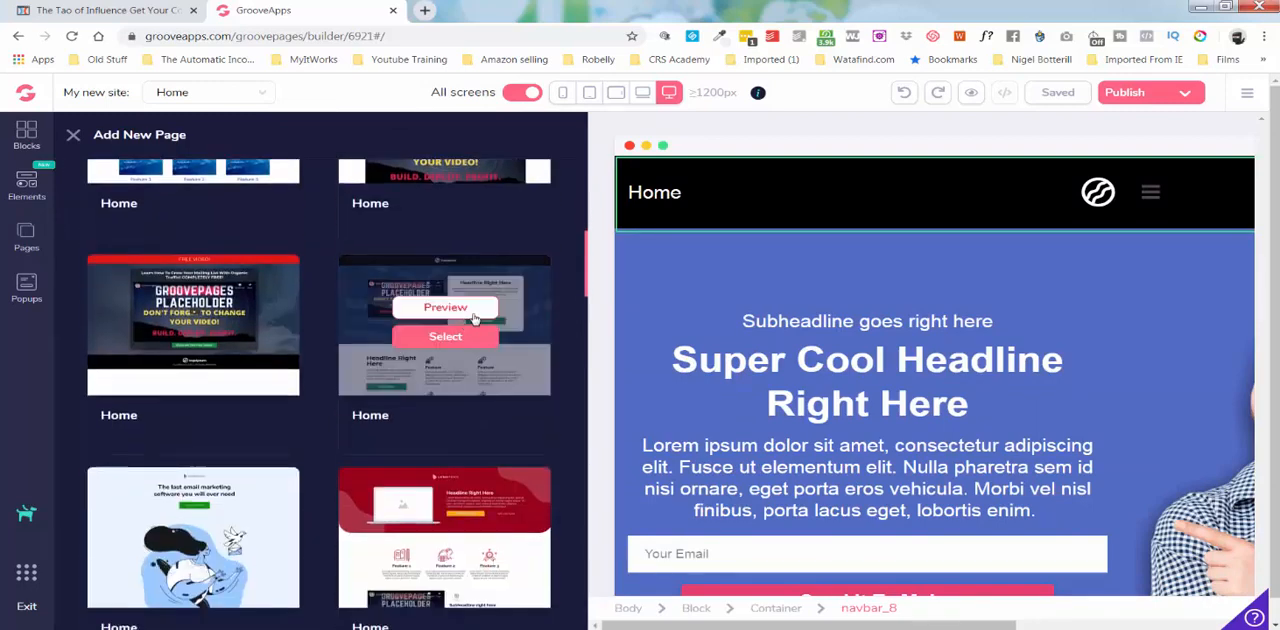
left_click(457, 337)
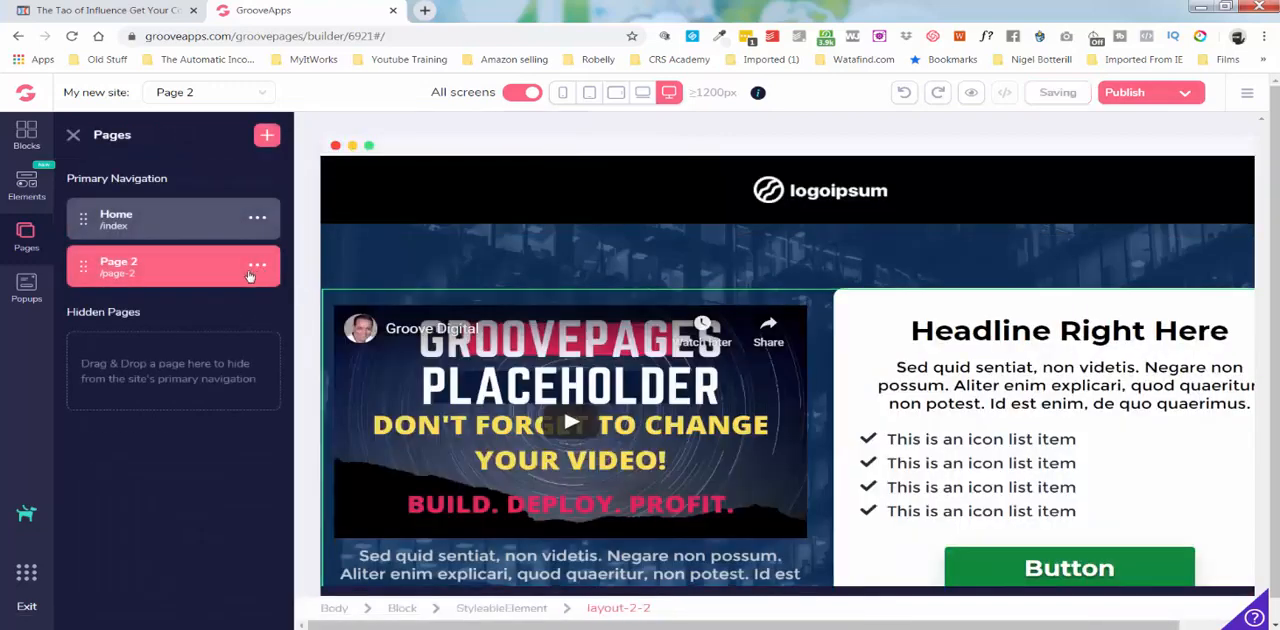
Rename Page 2 as About and reopen the Home page.
left_click(252, 270)
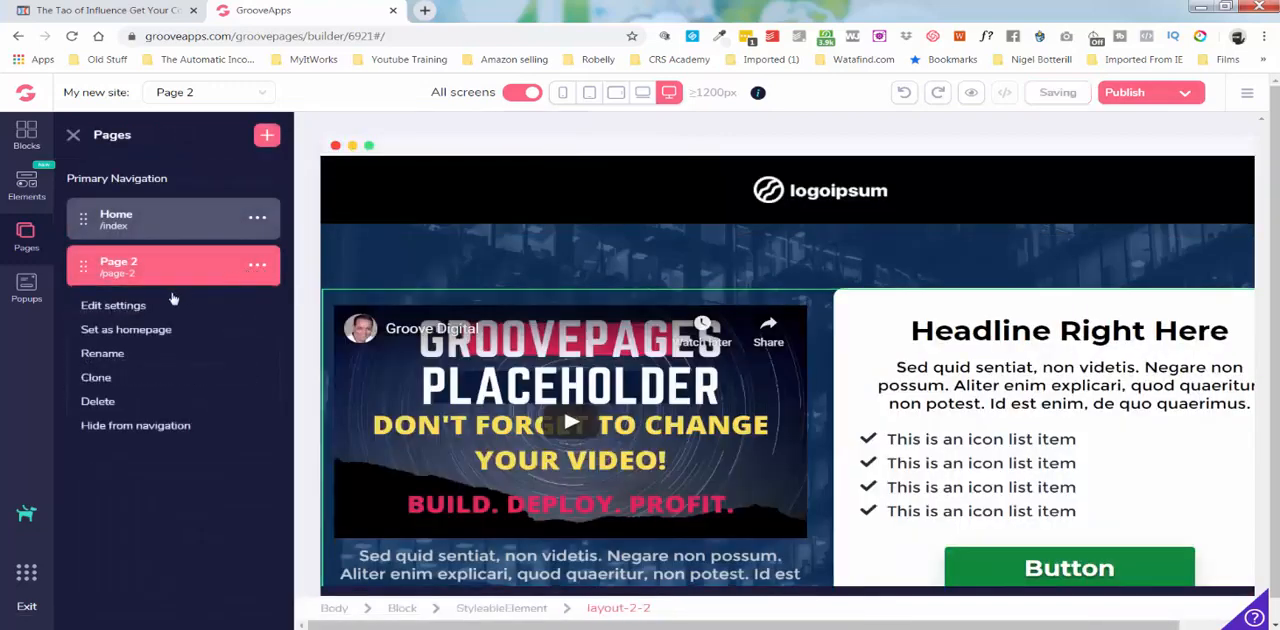
left_click(103, 354)
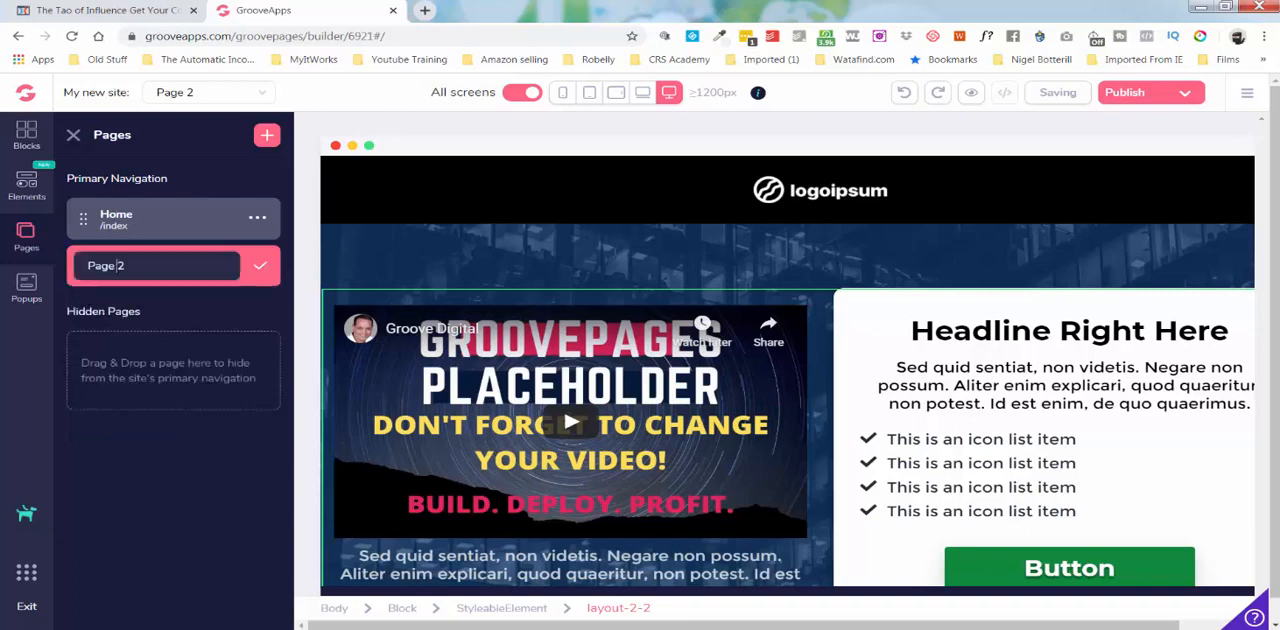
key("ctrl+a")
type("About")
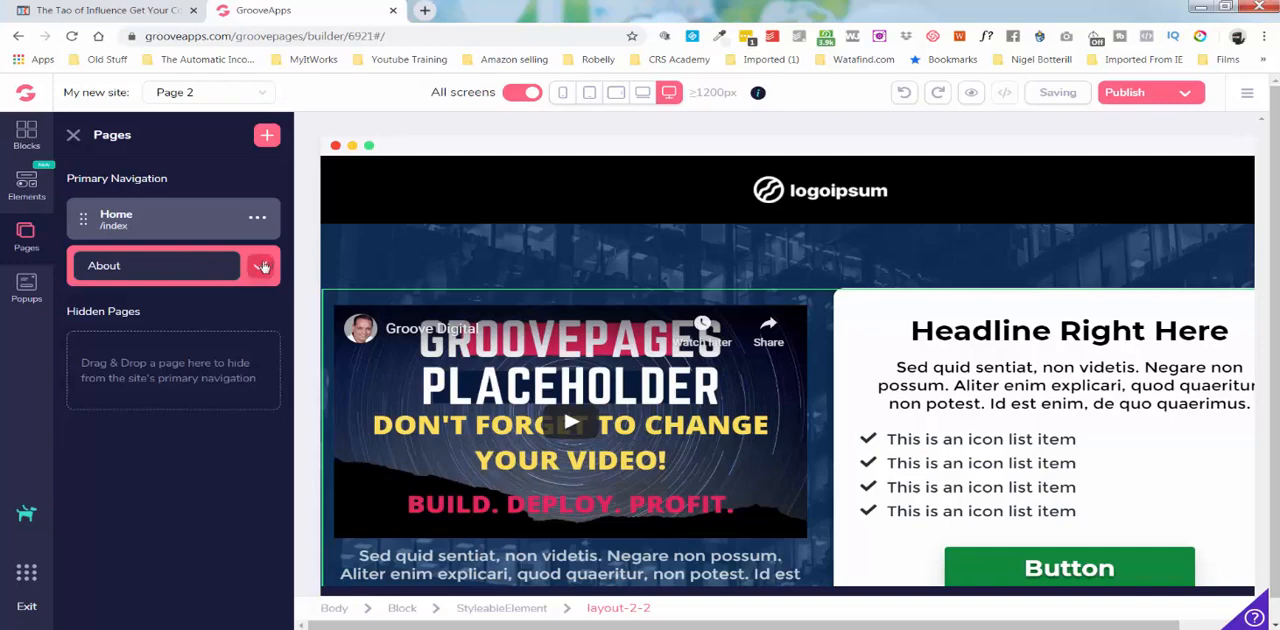
left_click(260, 265)
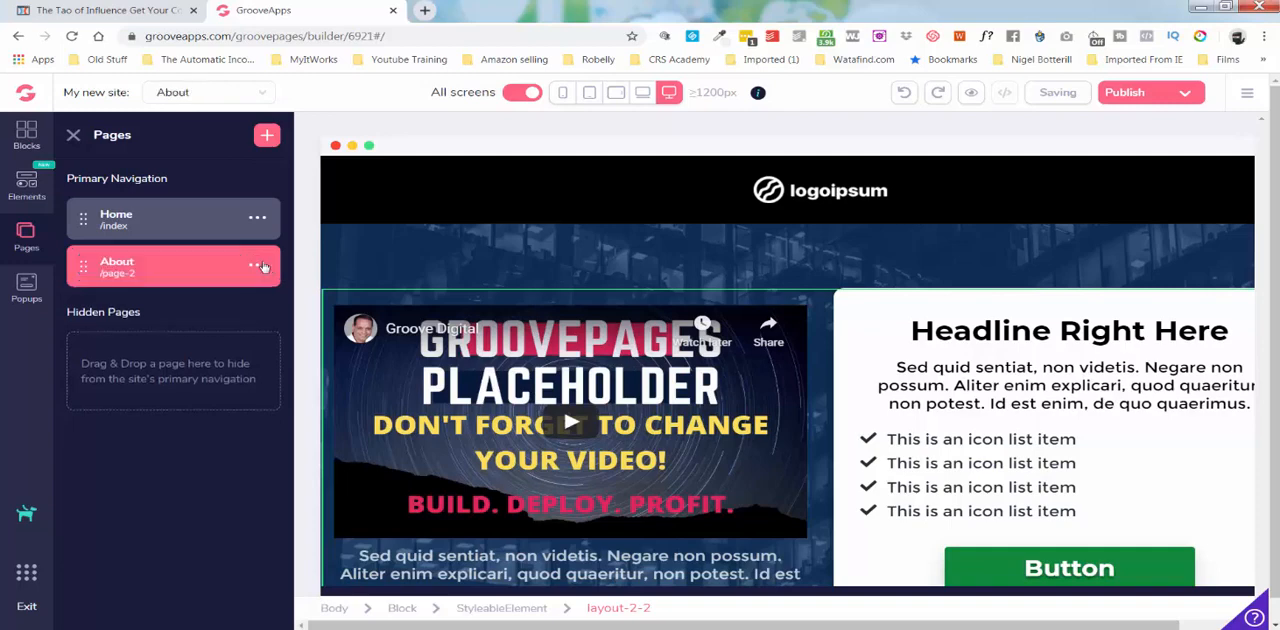
left_click(174, 225)
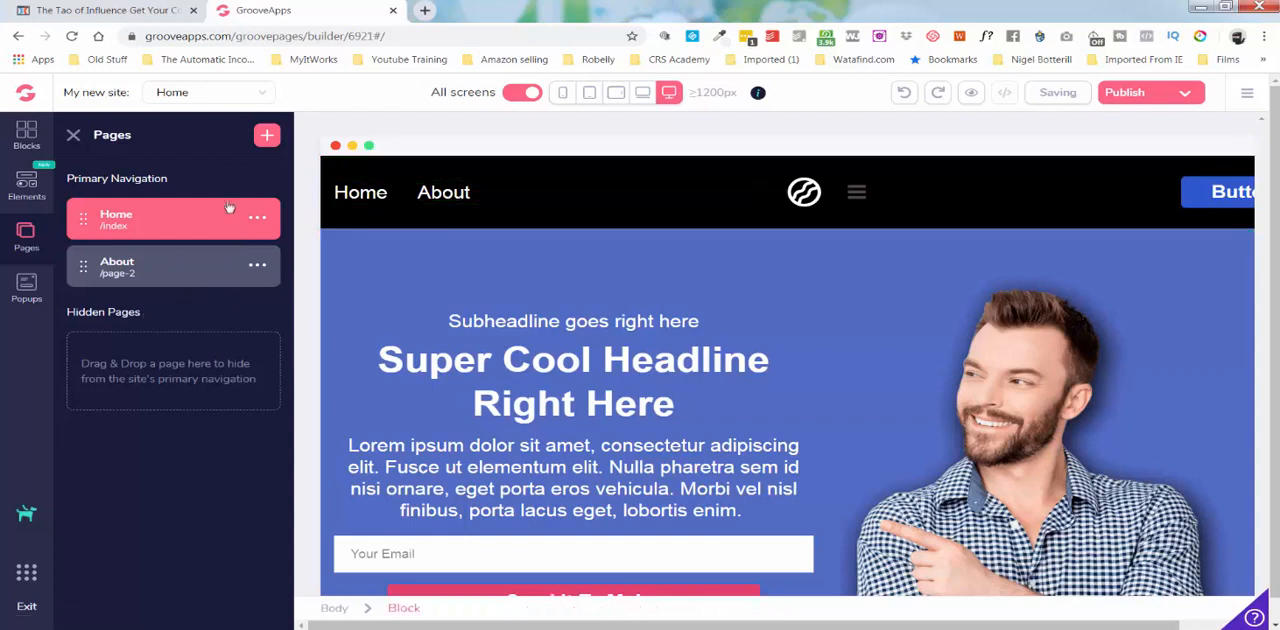
Add a new page to the site from the red E-commerce template picturing white earbuds.
left_click(267, 134)
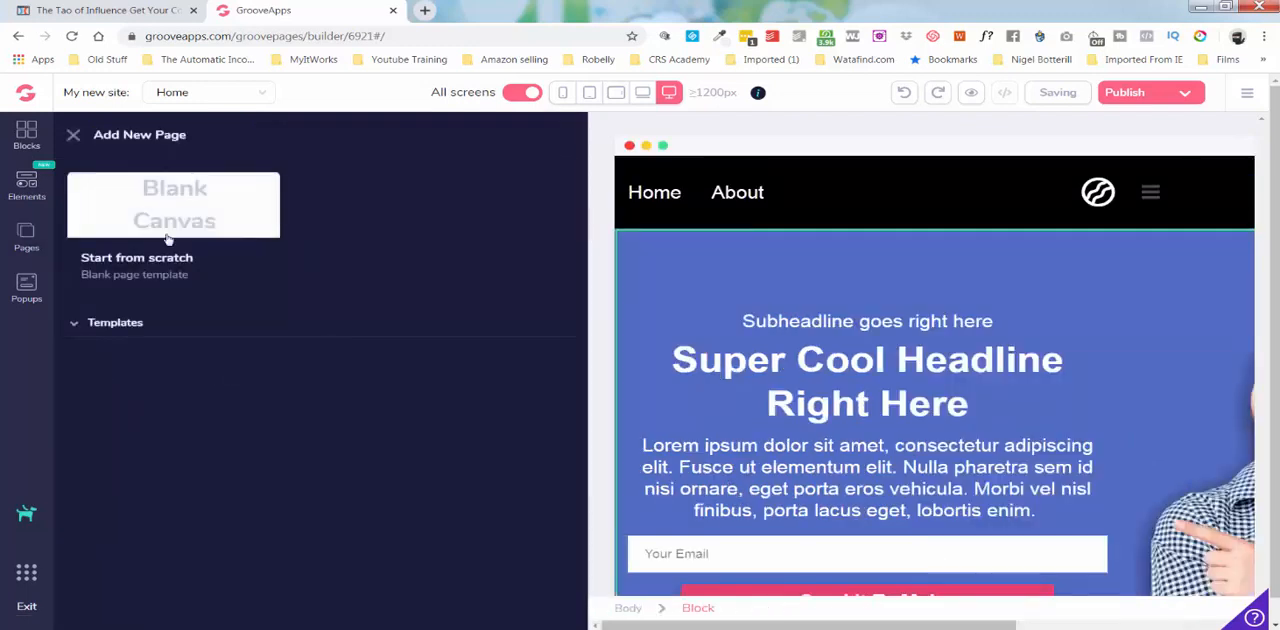
scroll(285, 376, "down", 7)
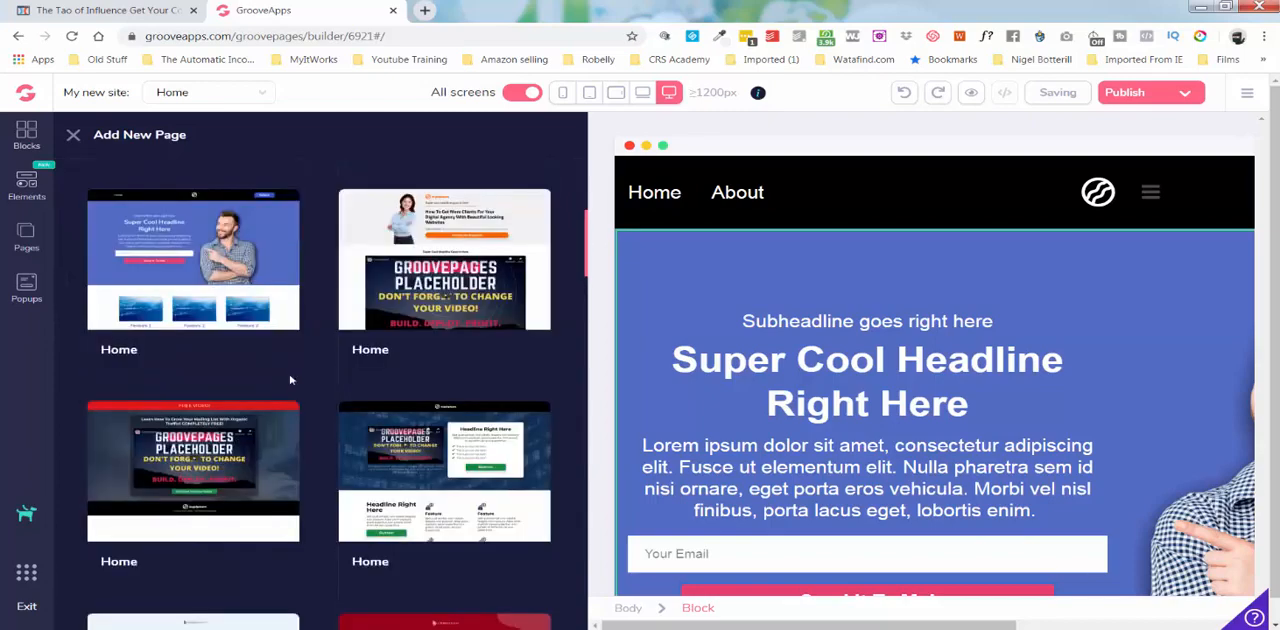
scroll(295, 376, "down", 10)
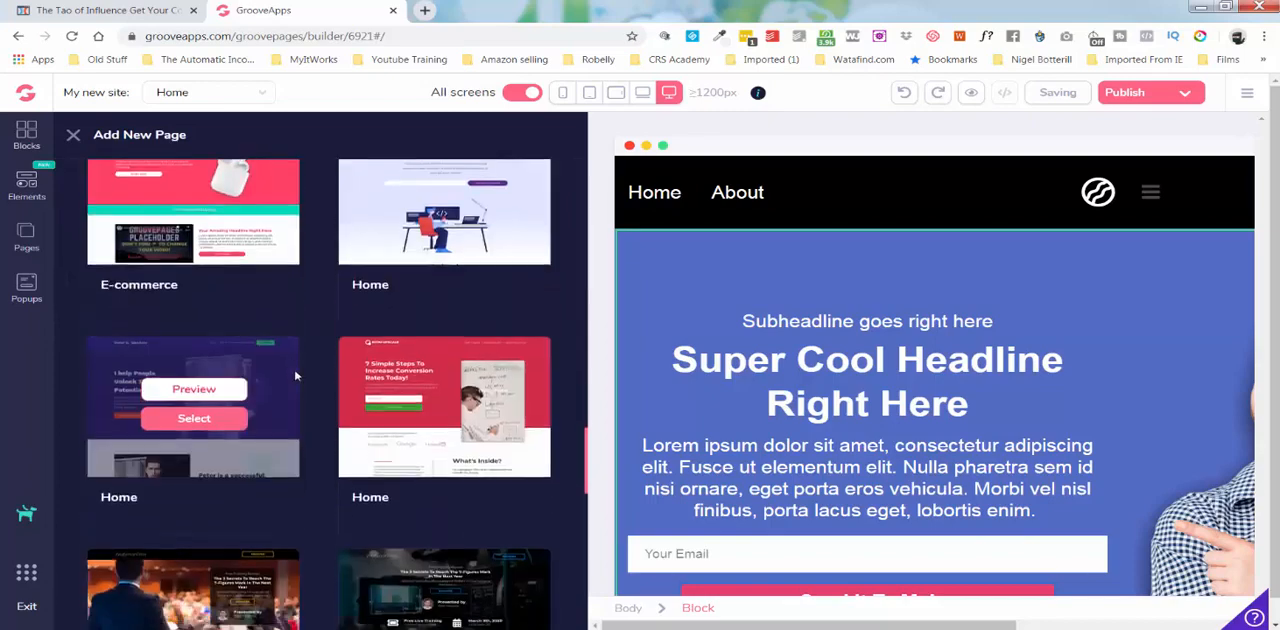
scroll(295, 376, "down", 10)
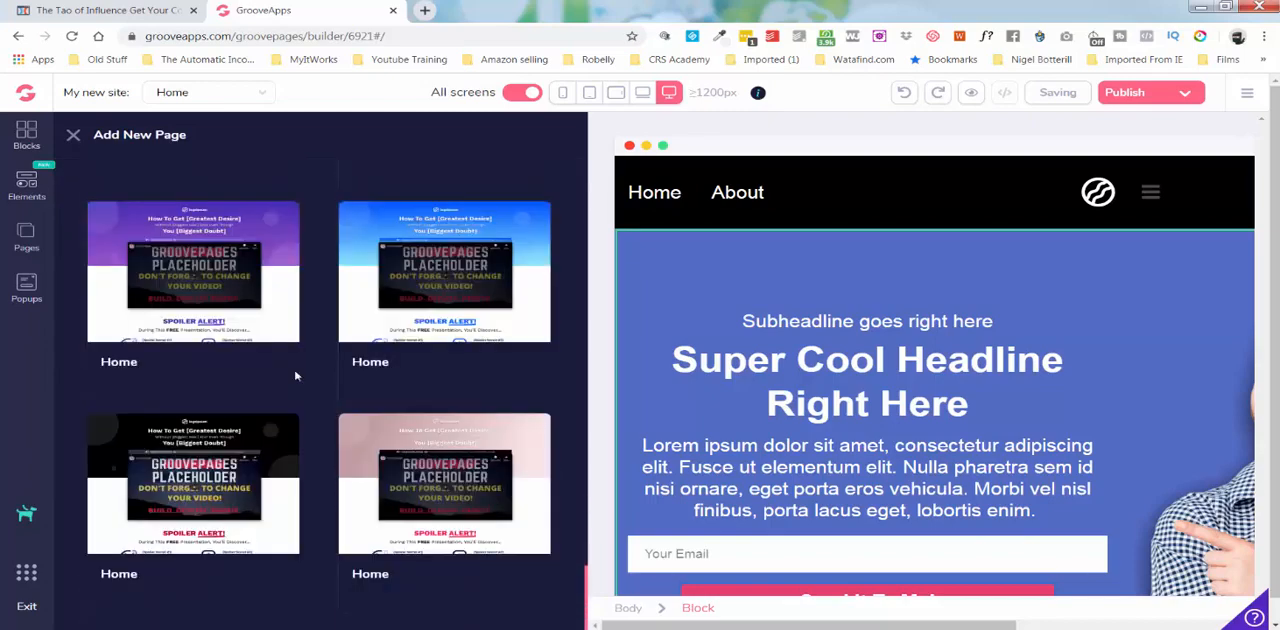
scroll(295, 376, "up", 5)
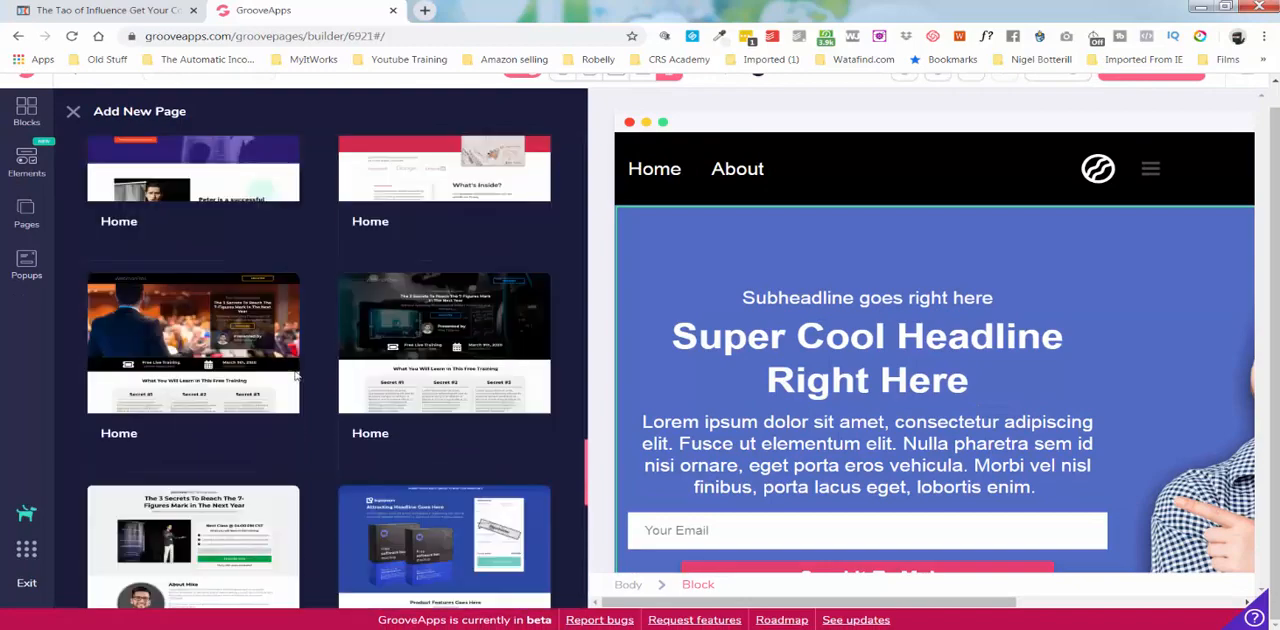
scroll(295, 376, "up", 3)
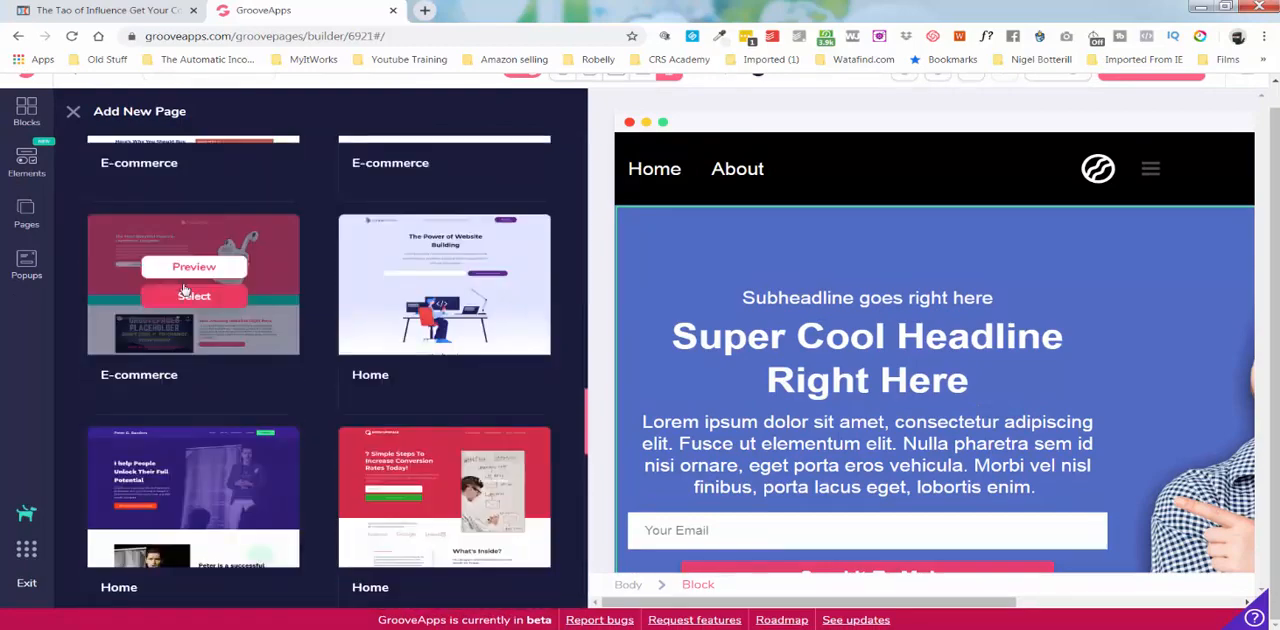
left_click(194, 298)
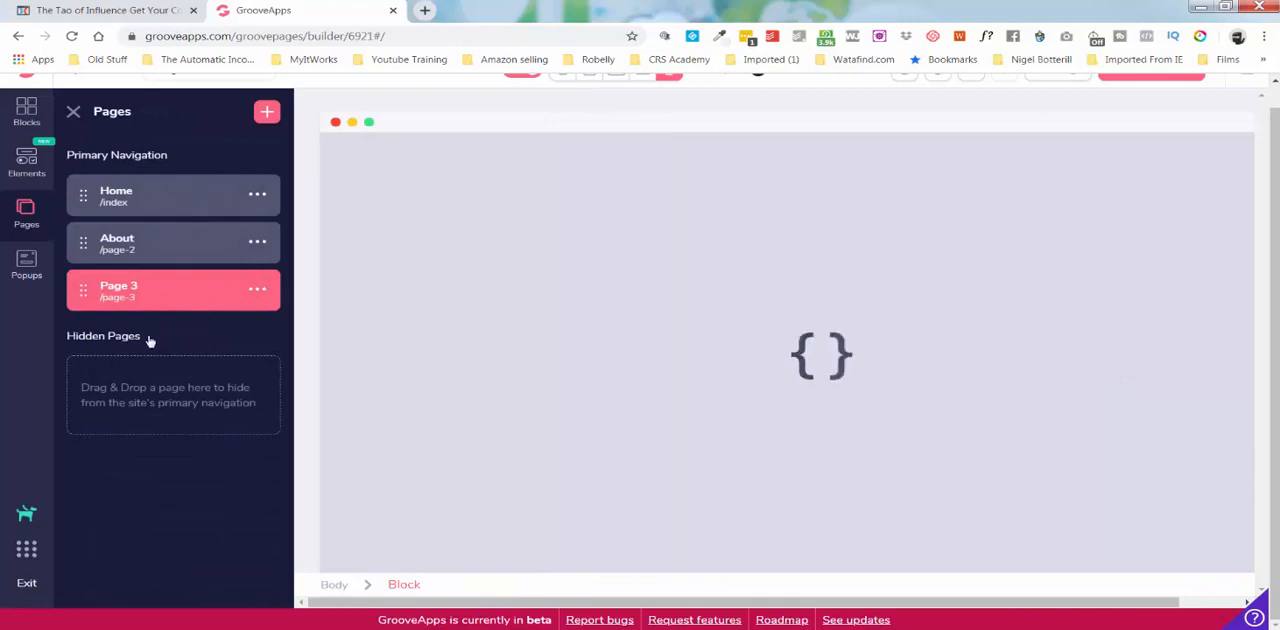
Rename Page 3 as Product, switch to the Home page and return to the Product page.
left_click(103, 378)
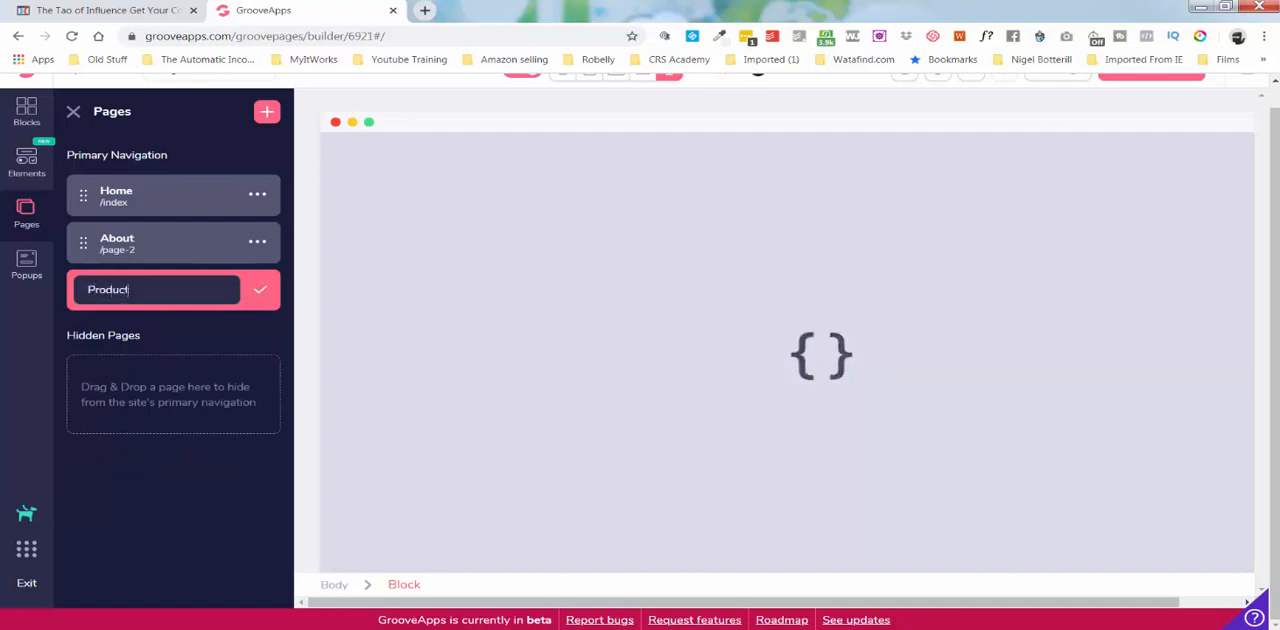
left_click(259, 292)
left_click(176, 200)
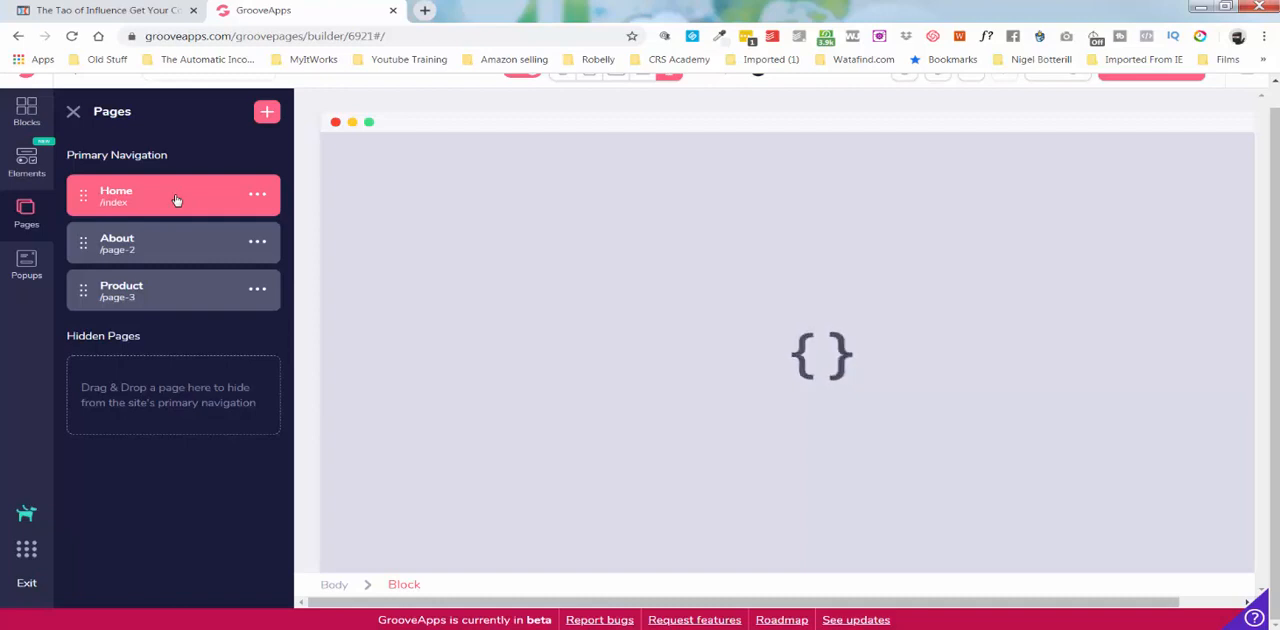
left_click(172, 286)
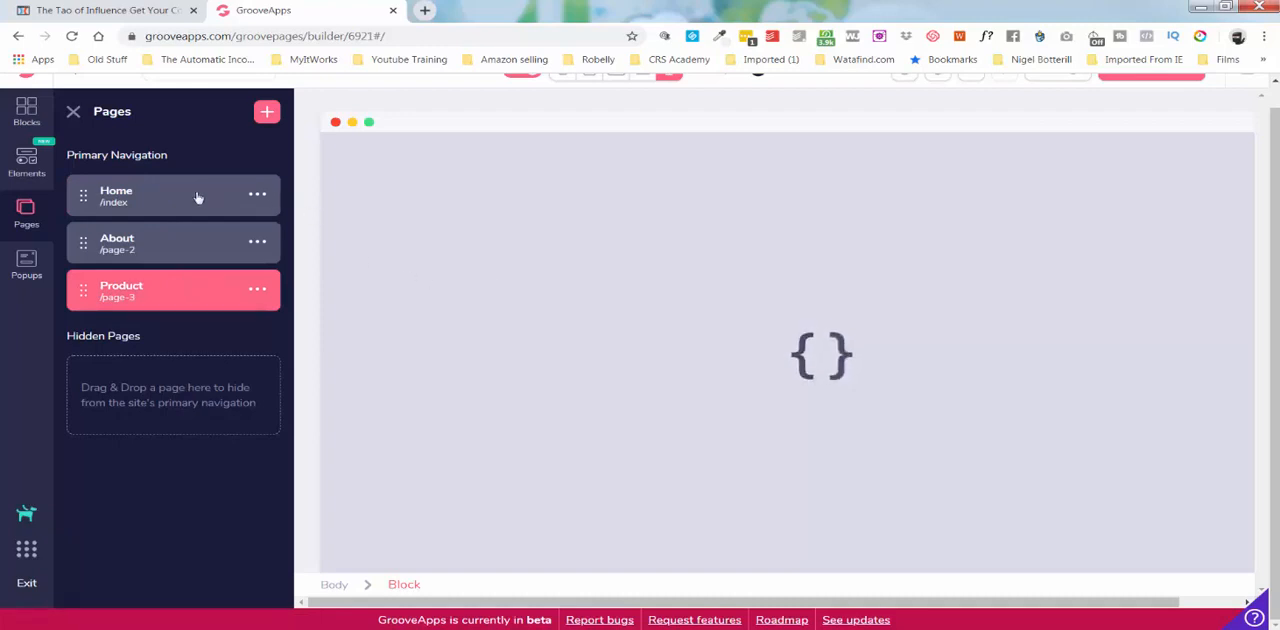
Add another page from the blue Home template with a large video under "Headline Right Here".
left_click(268, 112)
left_click(125, 302)
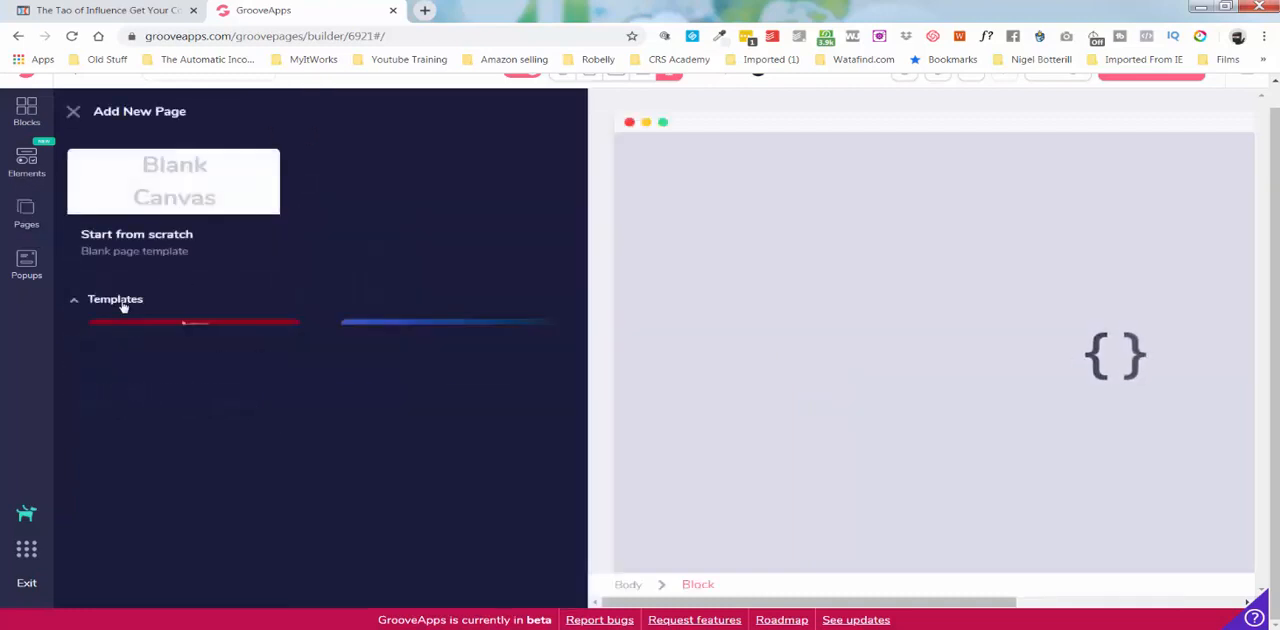
scroll(326, 354, "down", 4)
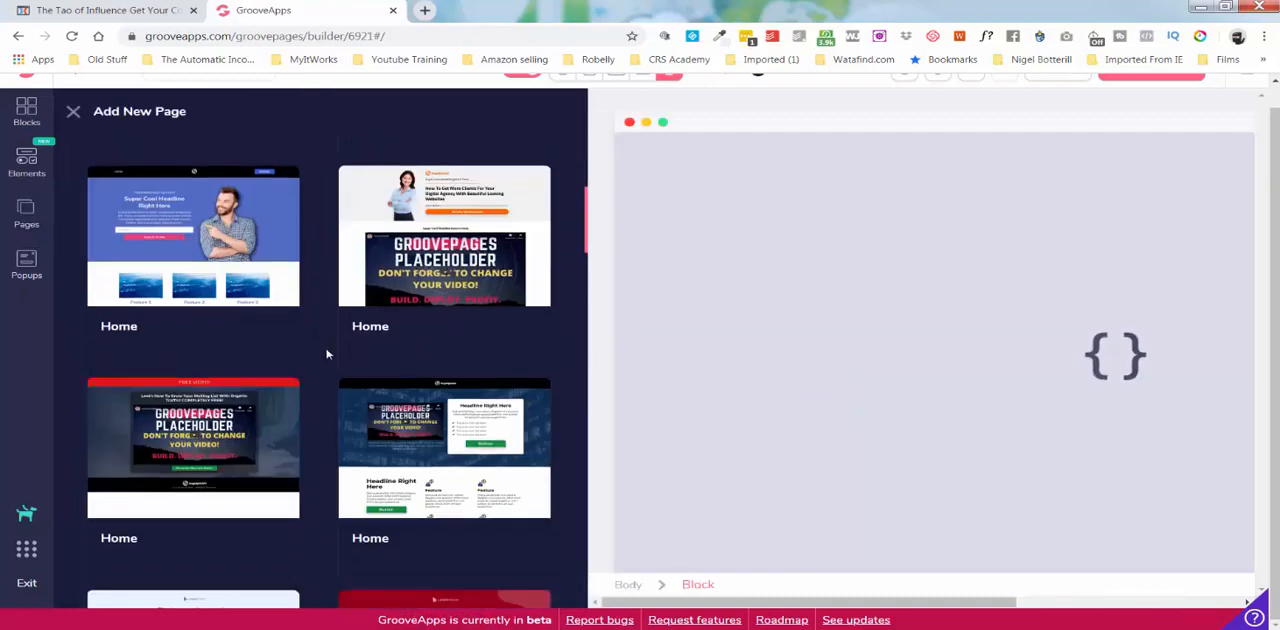
scroll(326, 354, "up", 4)
left_click(459, 401)
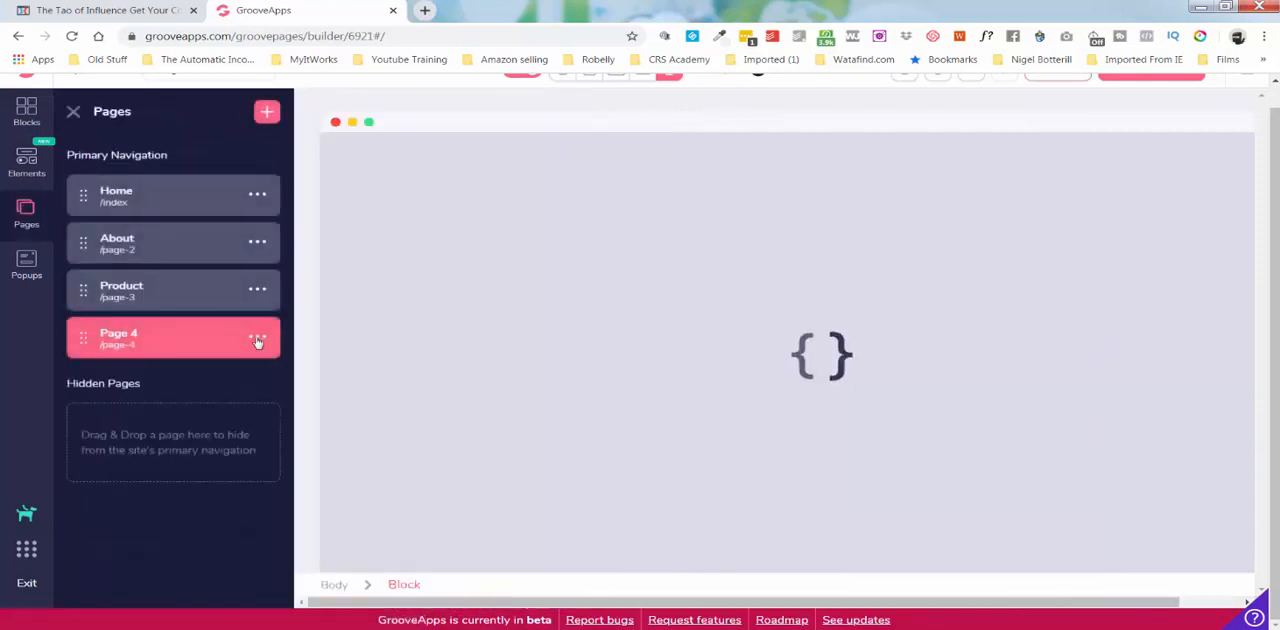
Rename Page 4 as Contact Us and reopen the Home page.
left_click(257, 337)
left_click(102, 425)
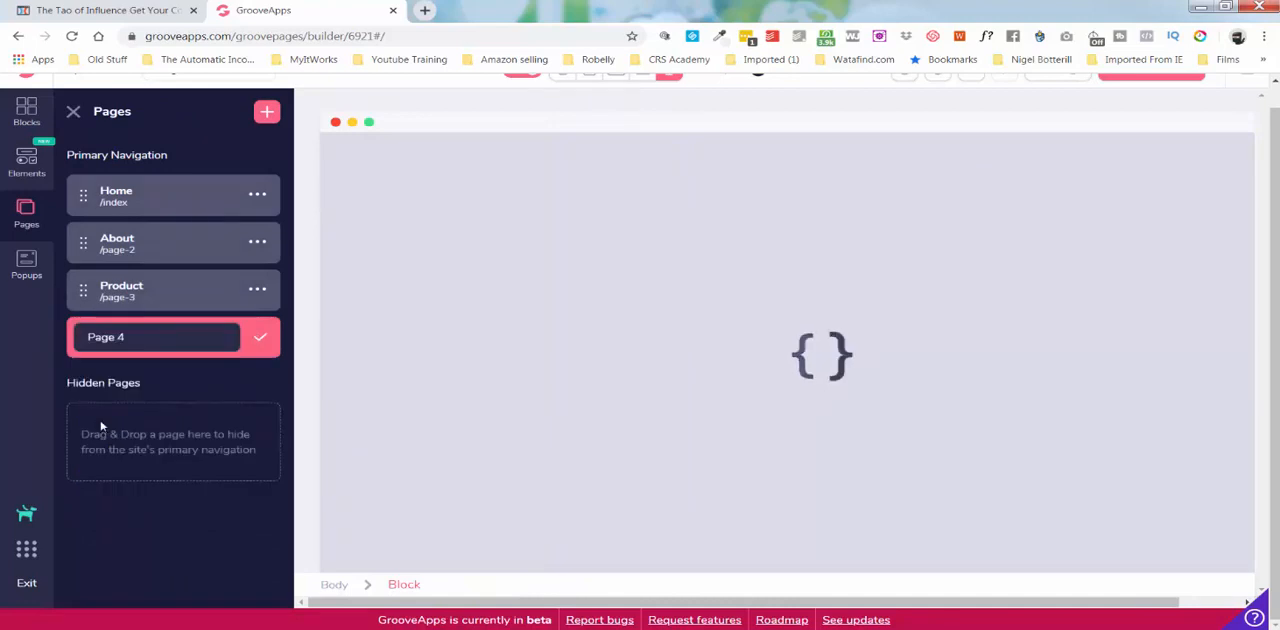
key("ctrl+a")
type("Conta")
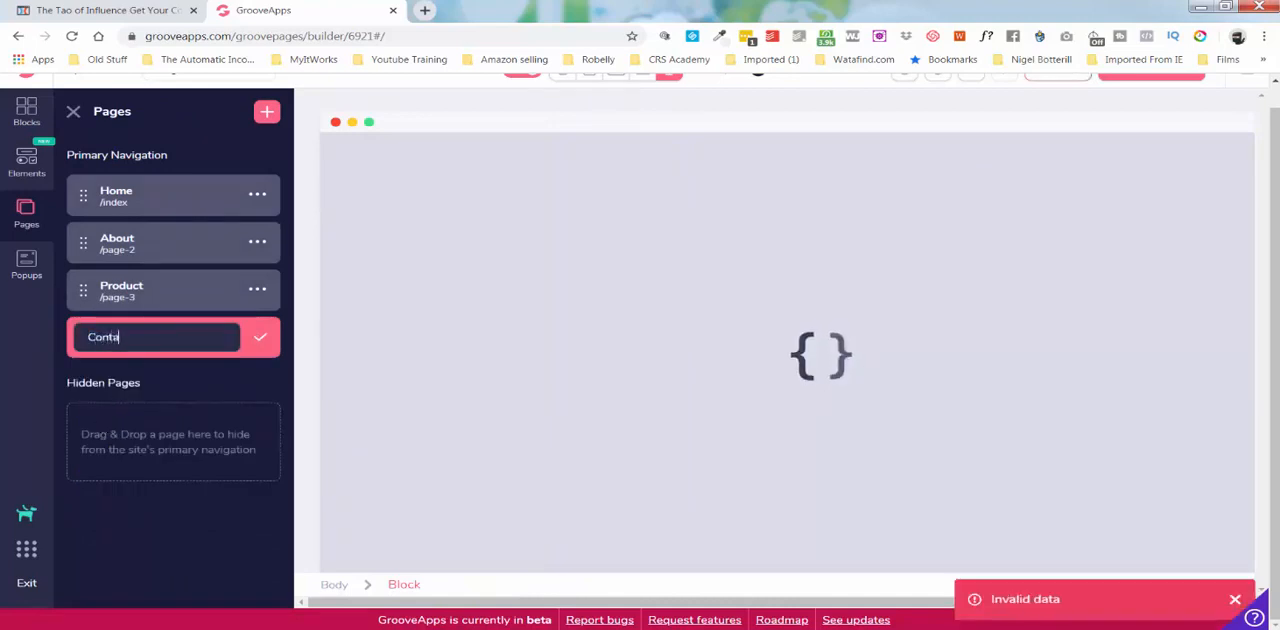
type("ct Us")
left_click(258, 340)
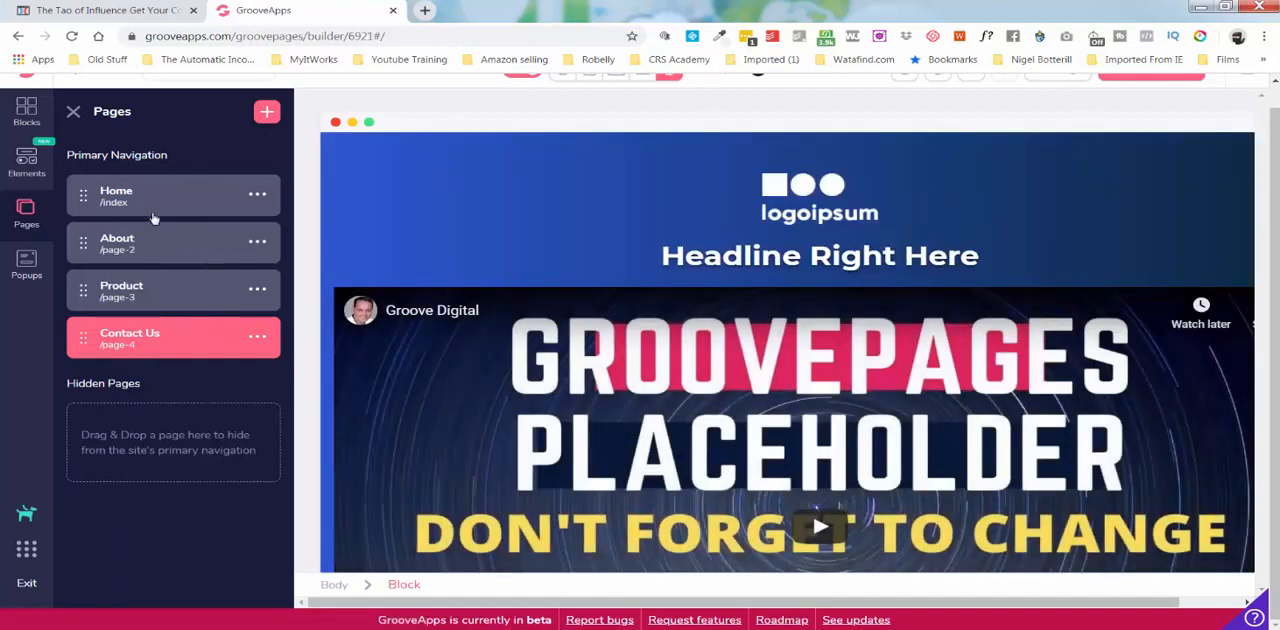
left_click(145, 206)
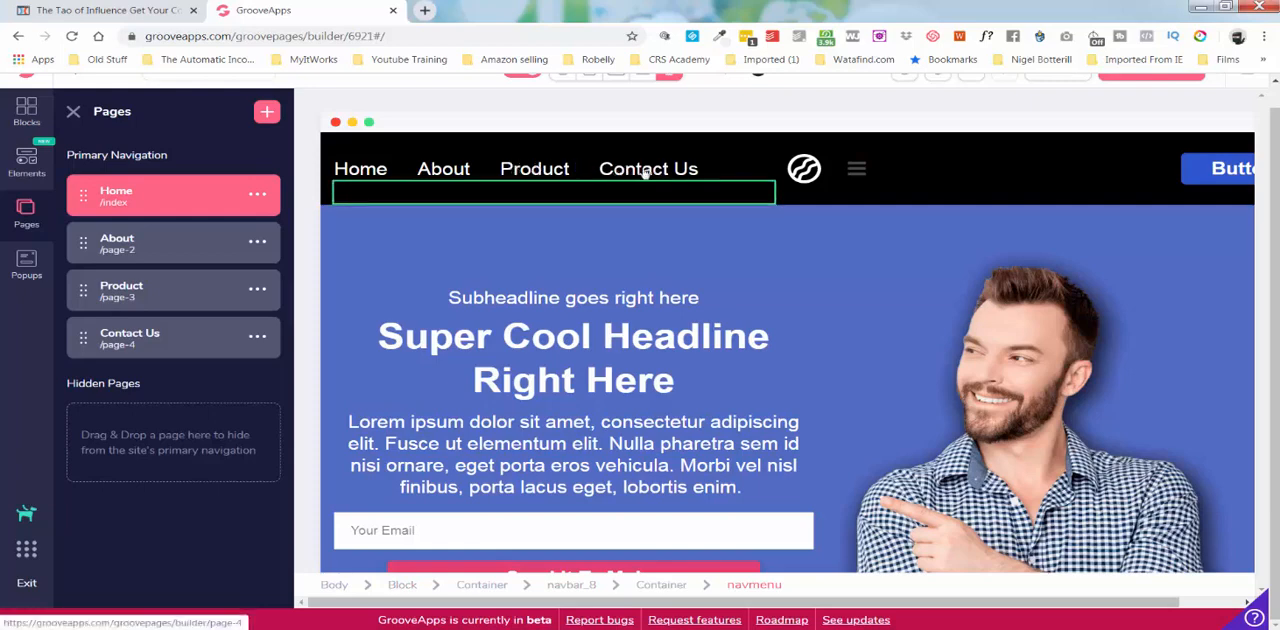
Examine the Home page navigation bar and its global style, background and spacing settings.
left_click(920, 178)
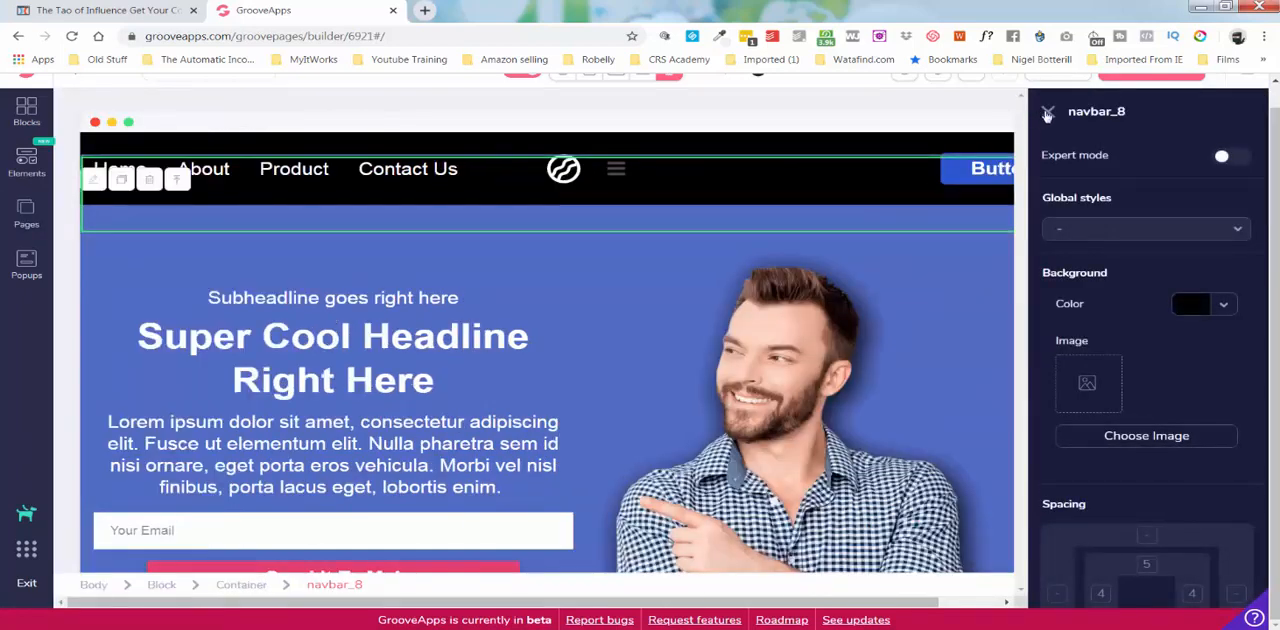
left_click(1047, 112)
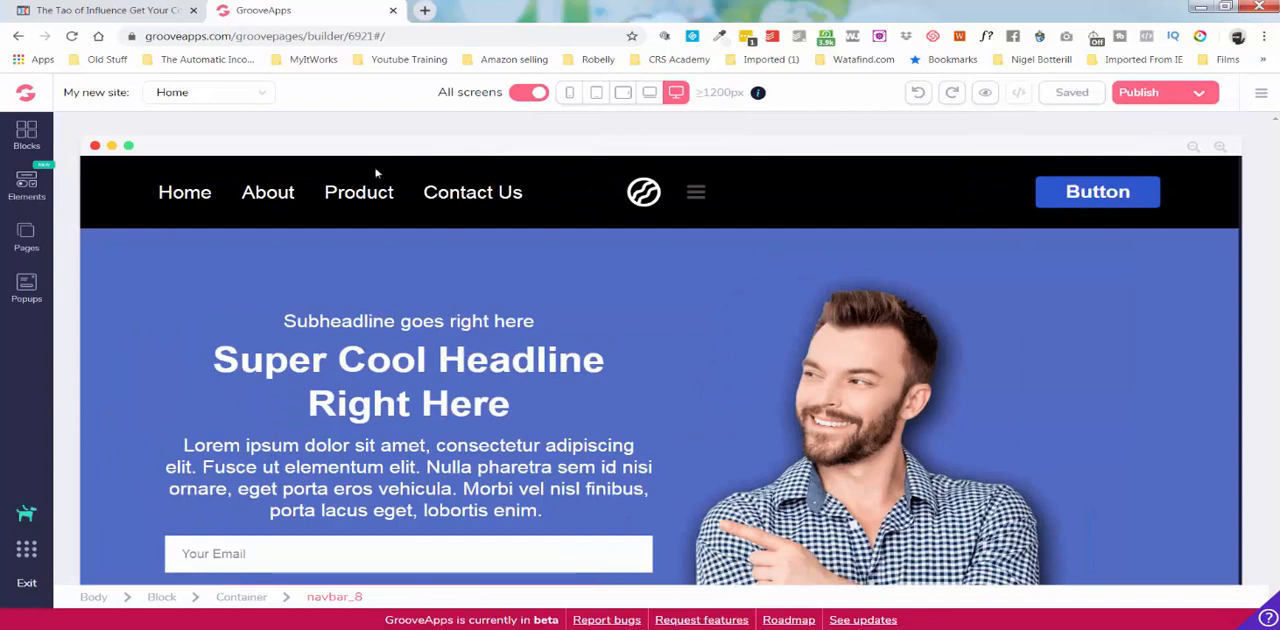
left_click(1181, 170)
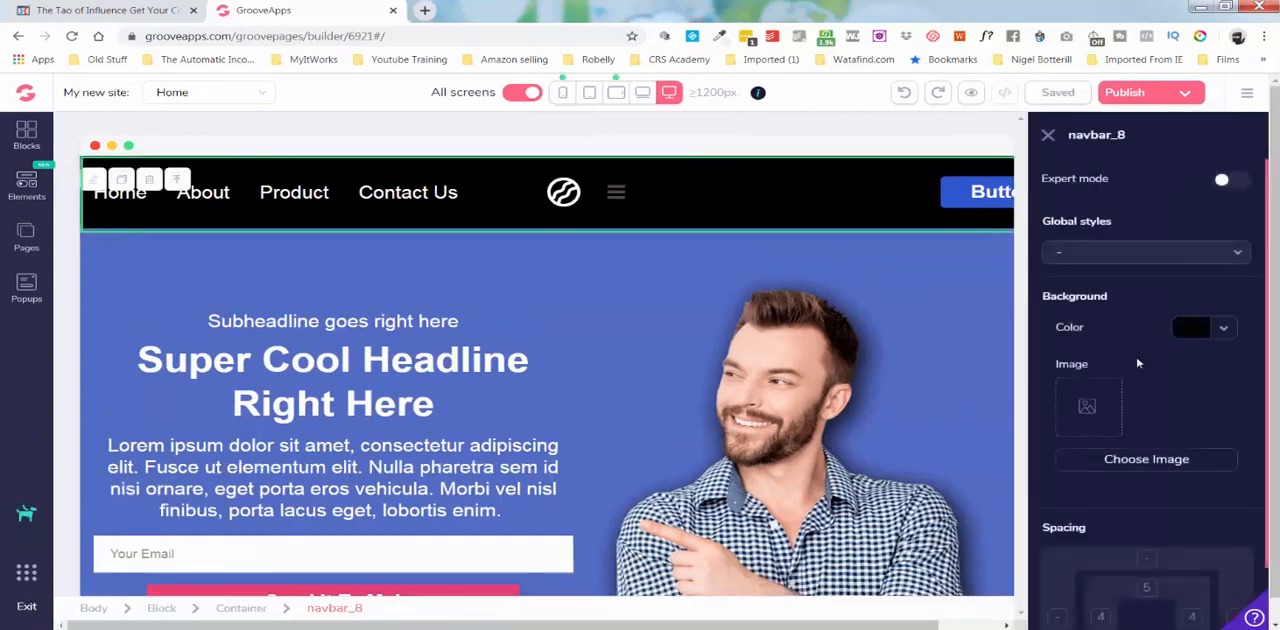
left_click(717, 193)
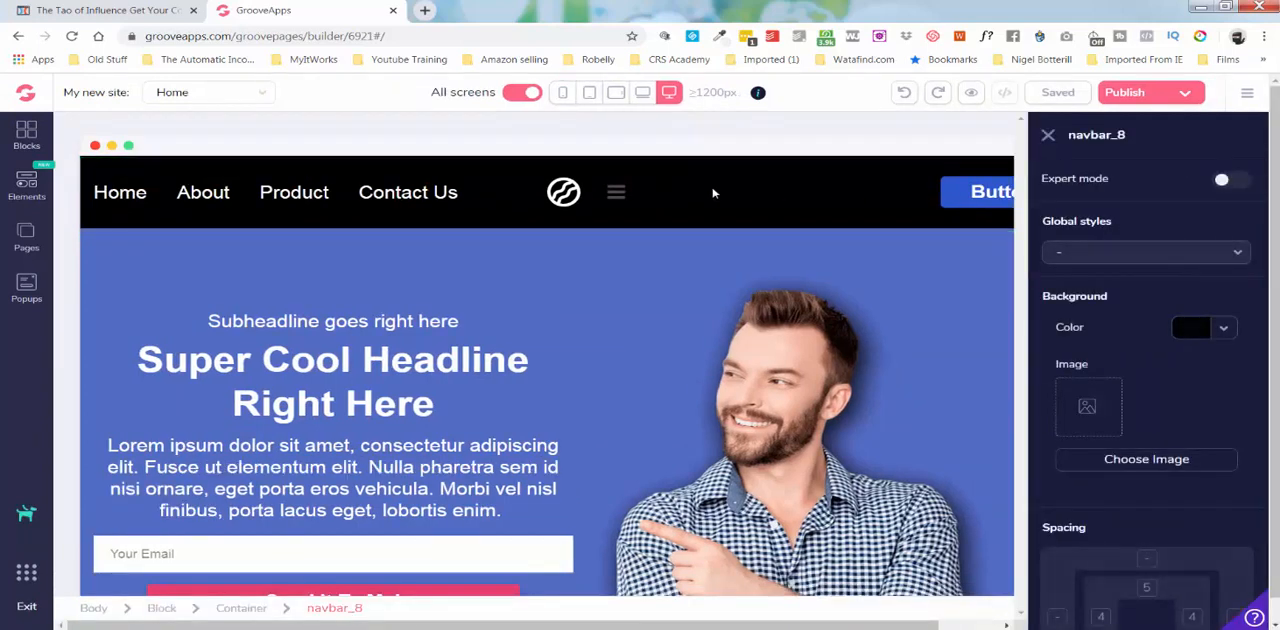
left_click(831, 173)
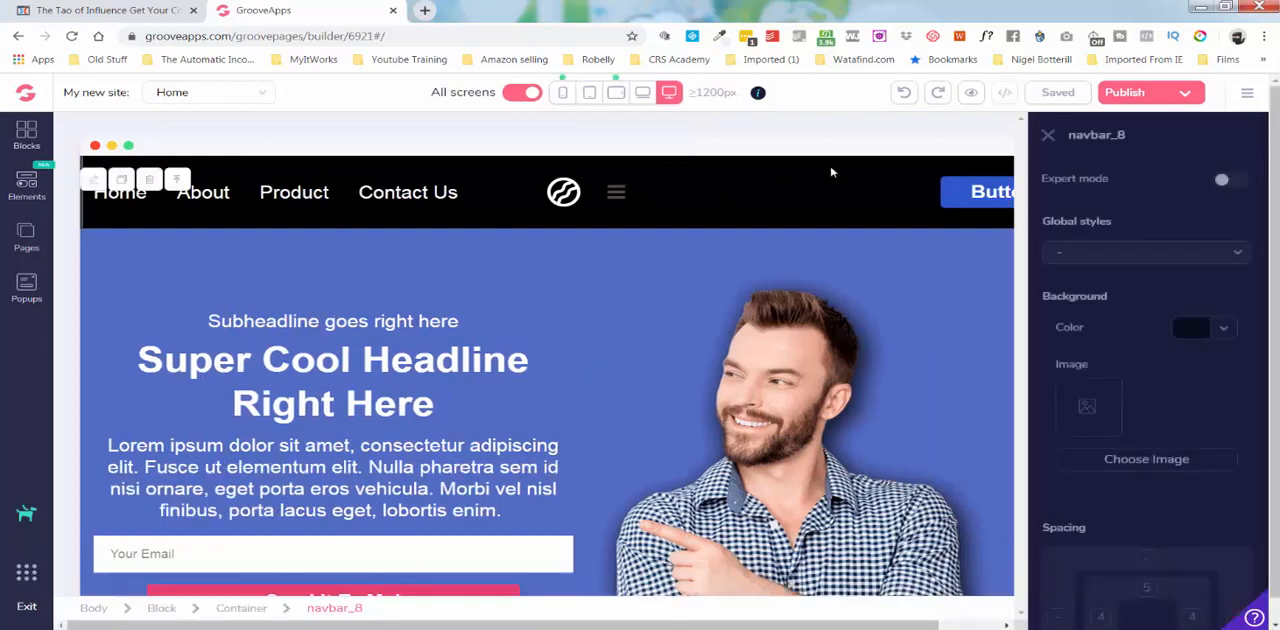
scroll(1048, 415, "down", 1)
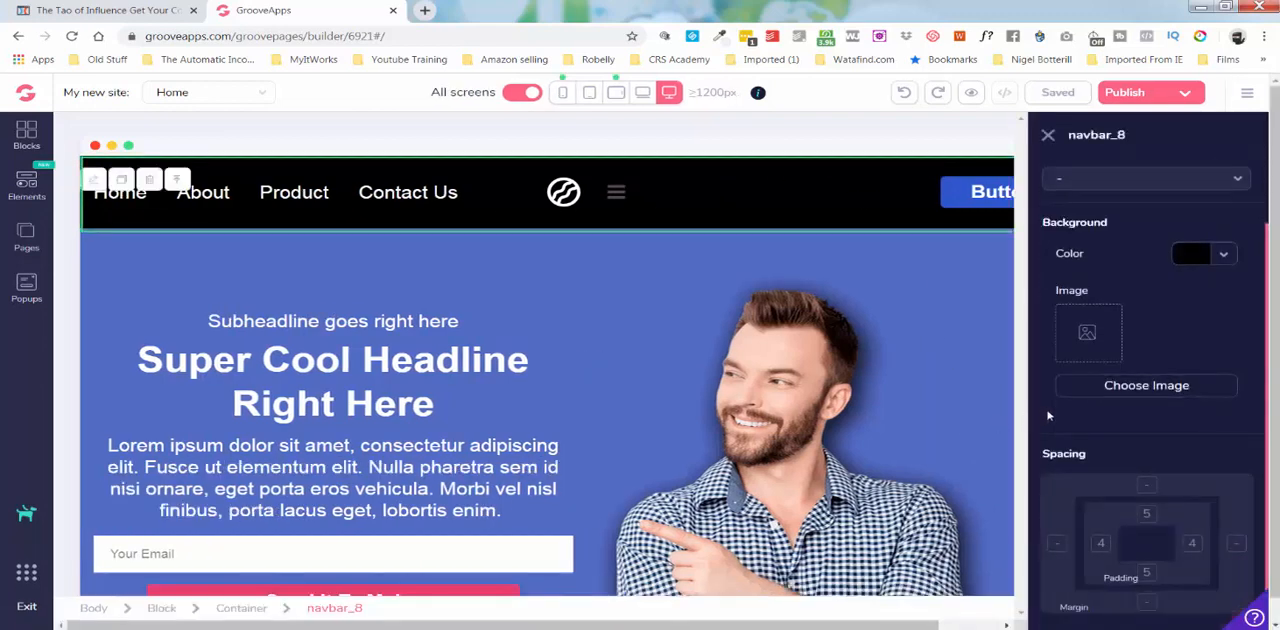
scroll(1048, 415, "up", 1)
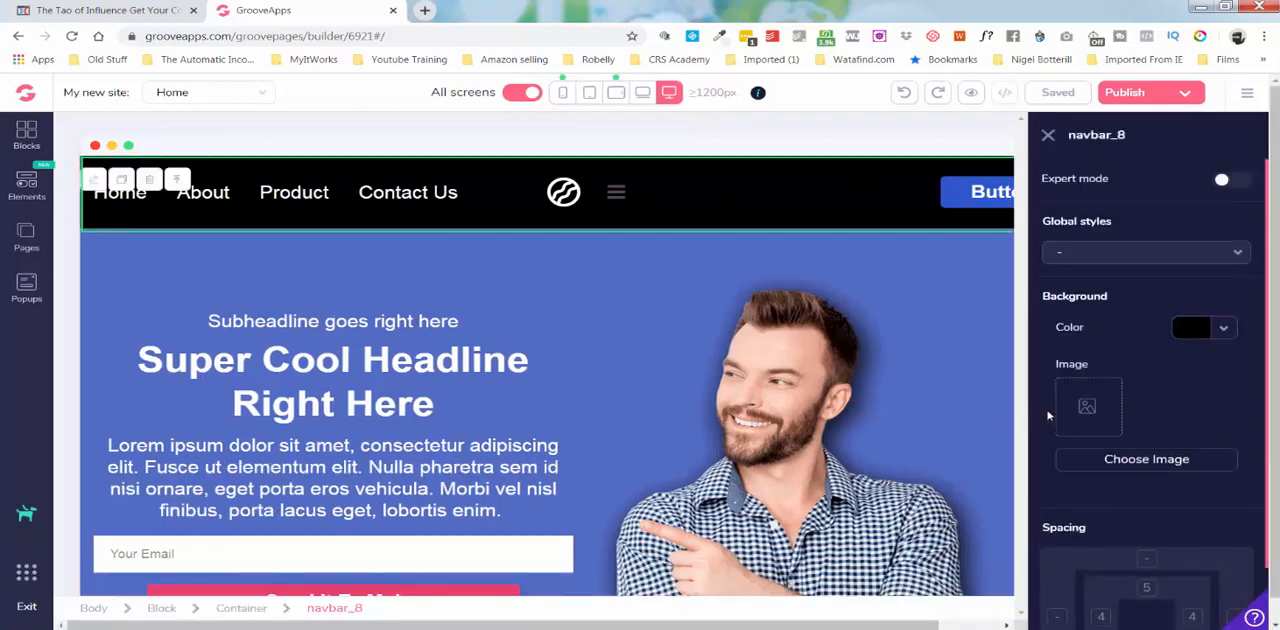
left_click(1197, 253)
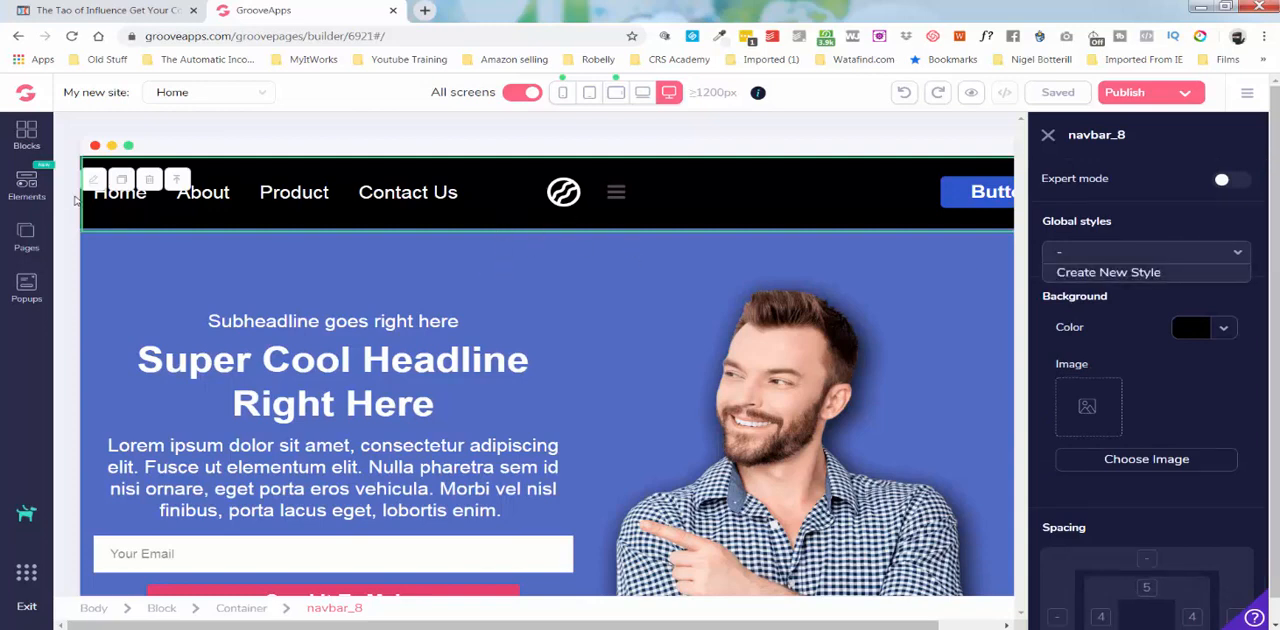
Show the site's page list, then switch to the ClickFunnels page for comparison and return to GrooveApps.
left_click(34, 230)
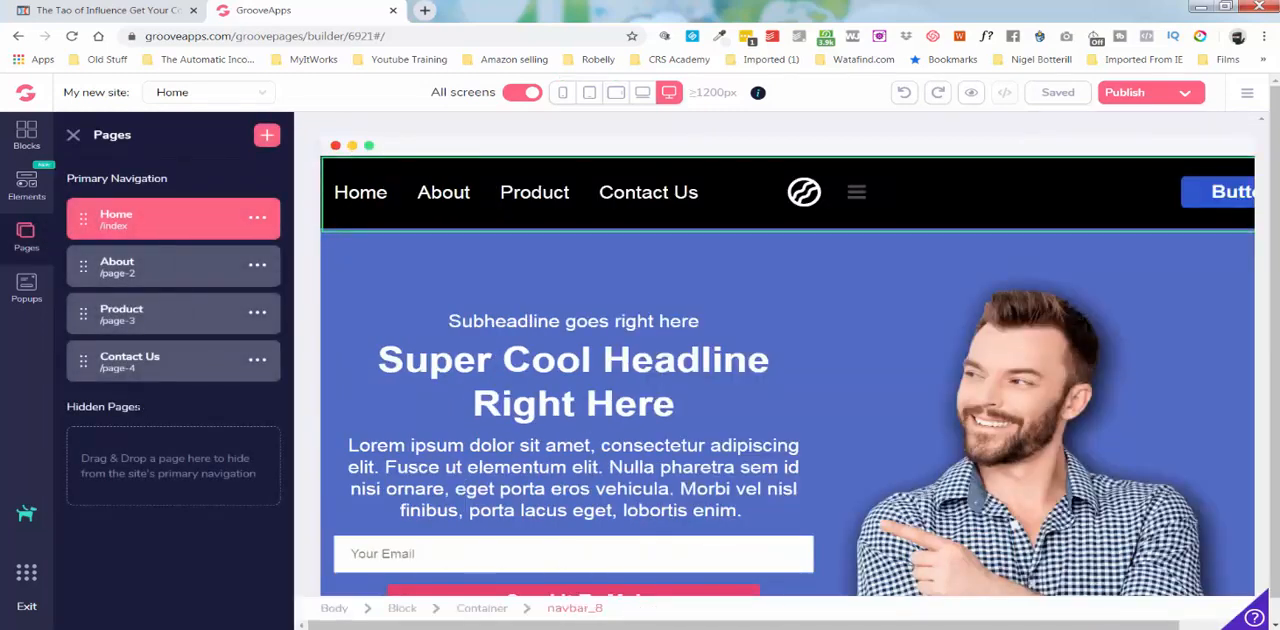
left_click(105, 10)
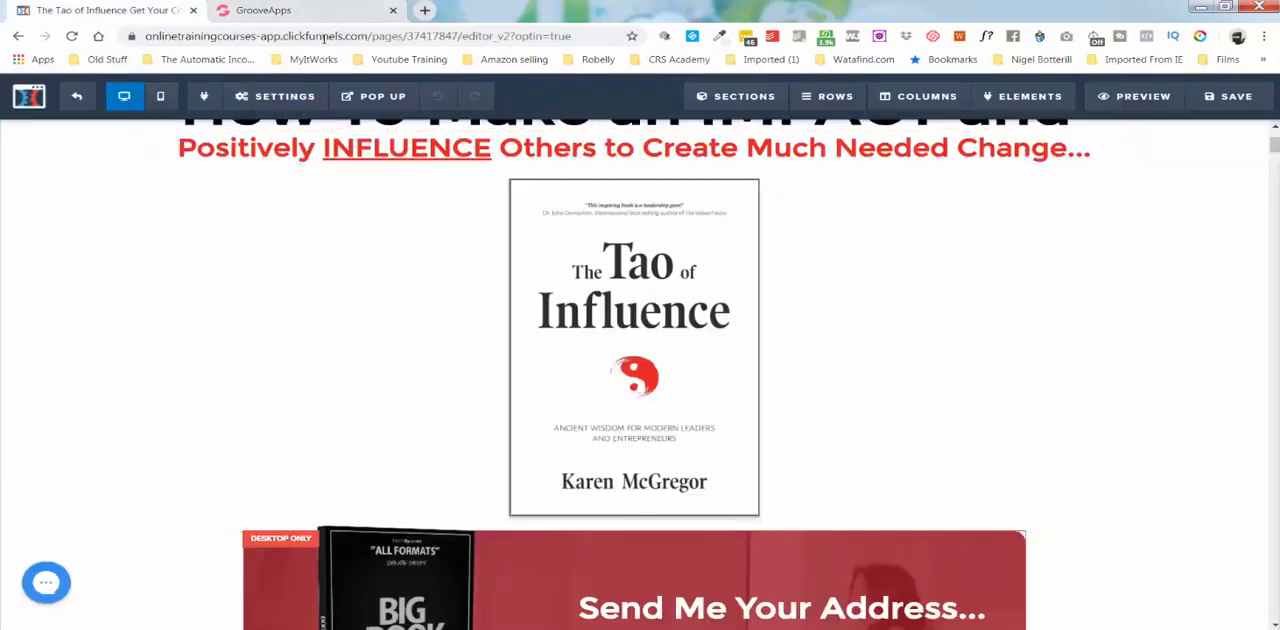
left_click(263, 10)
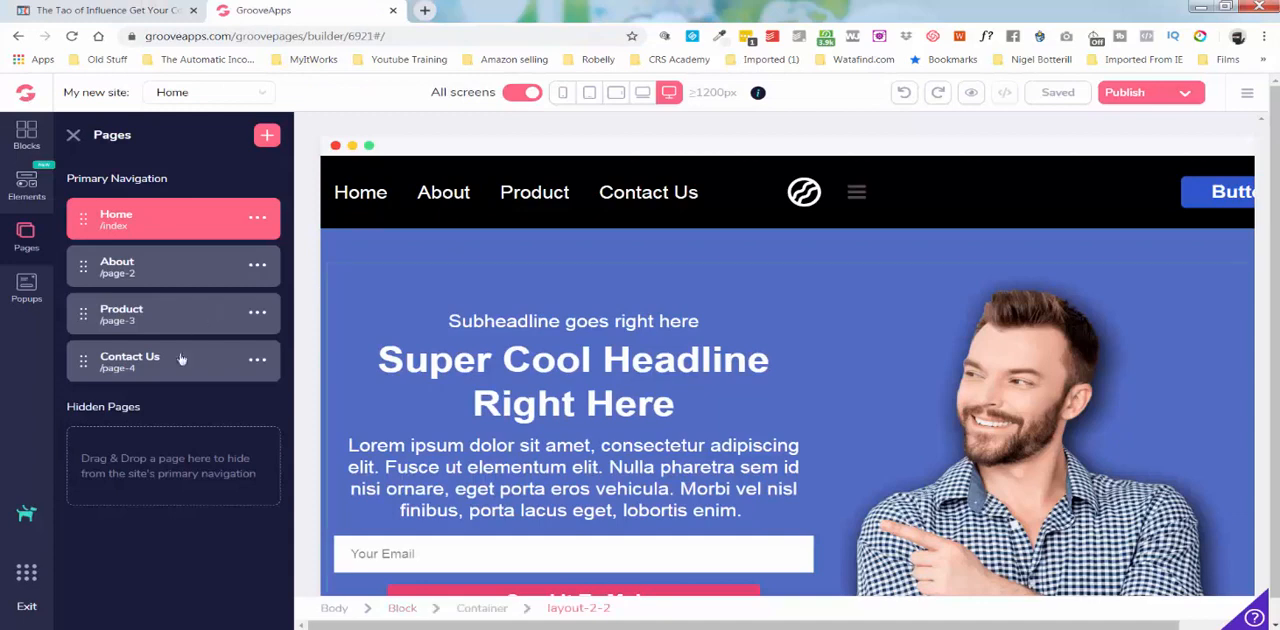
Preview the Upsell template with the orange book and add a new page from it.
left_click(266, 134)
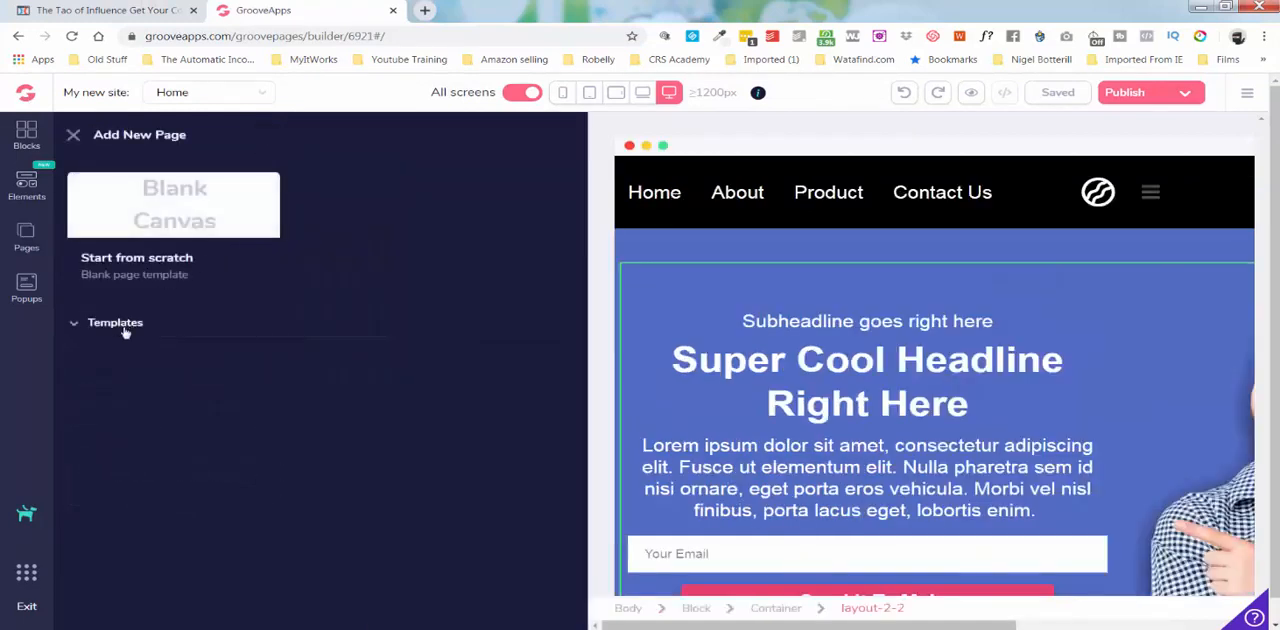
left_click(125, 330)
mouse_move(197, 382)
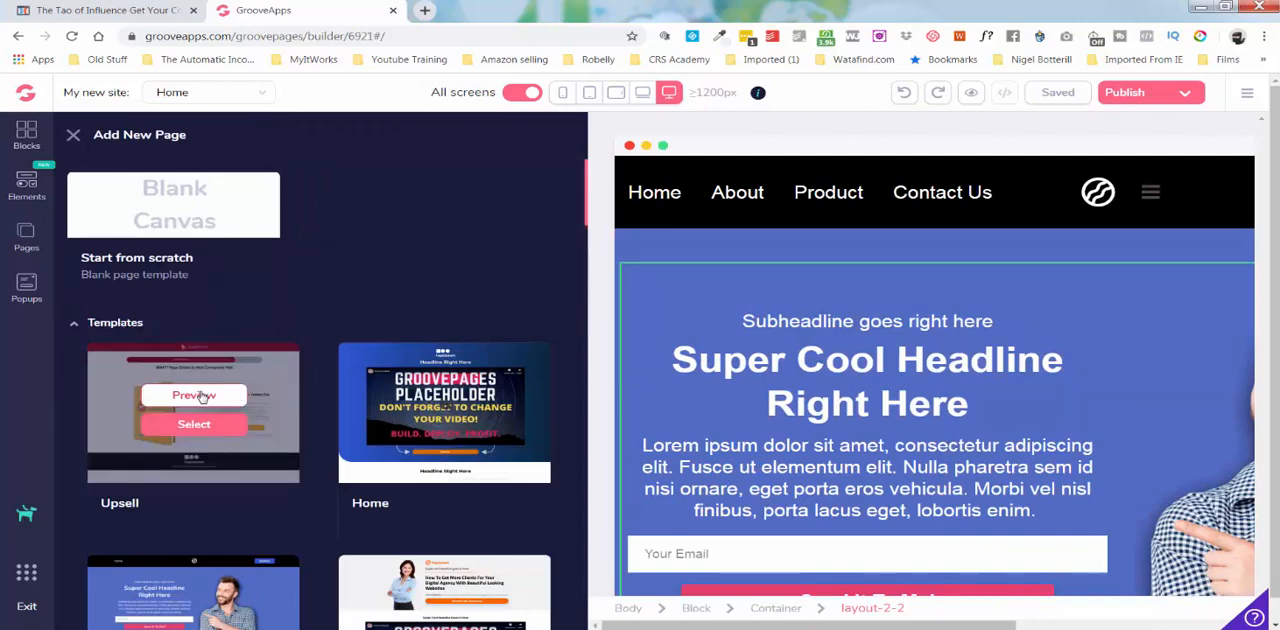
left_click(199, 395)
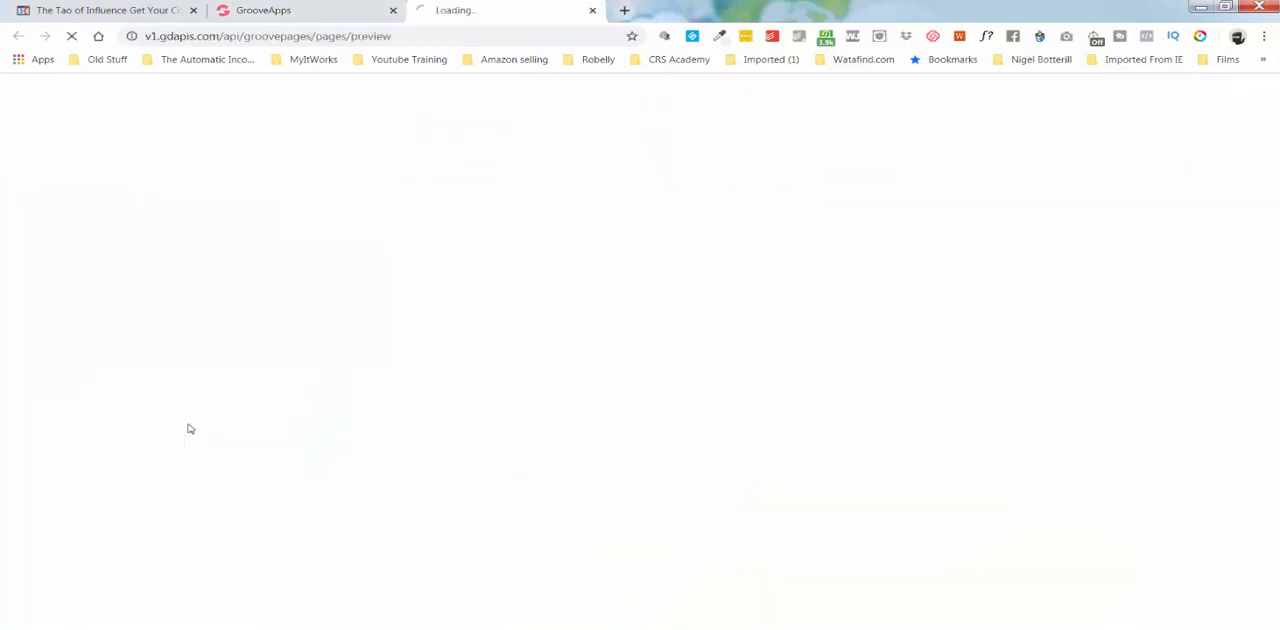
left_click(592, 10)
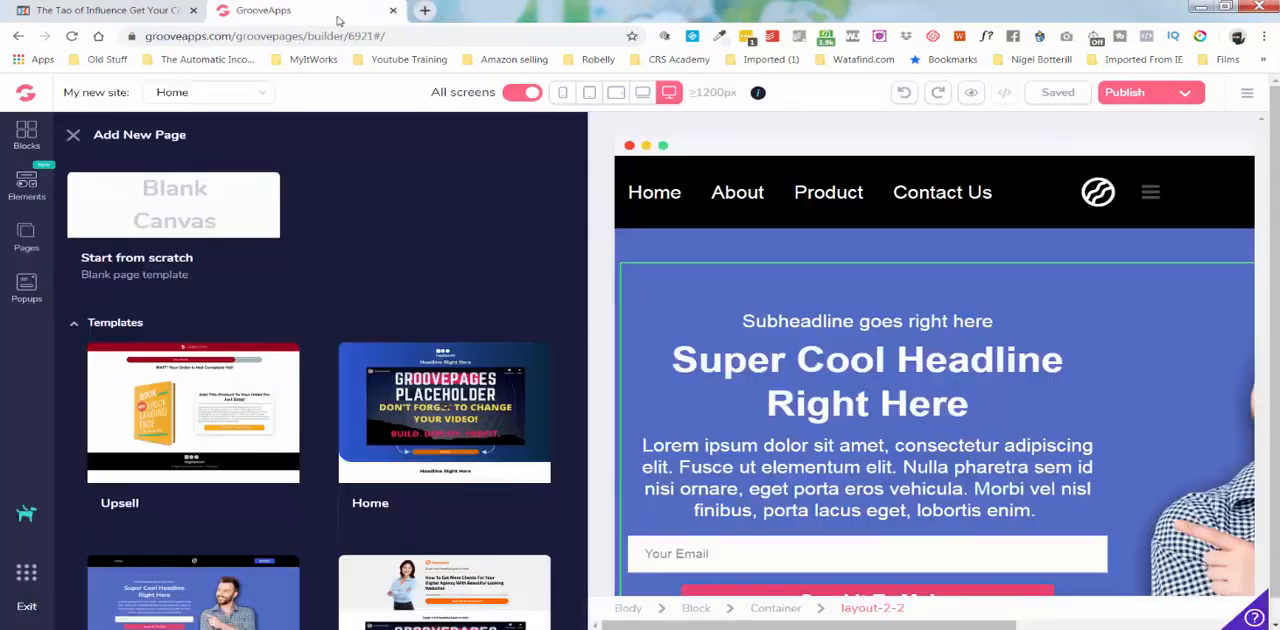
mouse_move(170, 390)
left_click(181, 424)
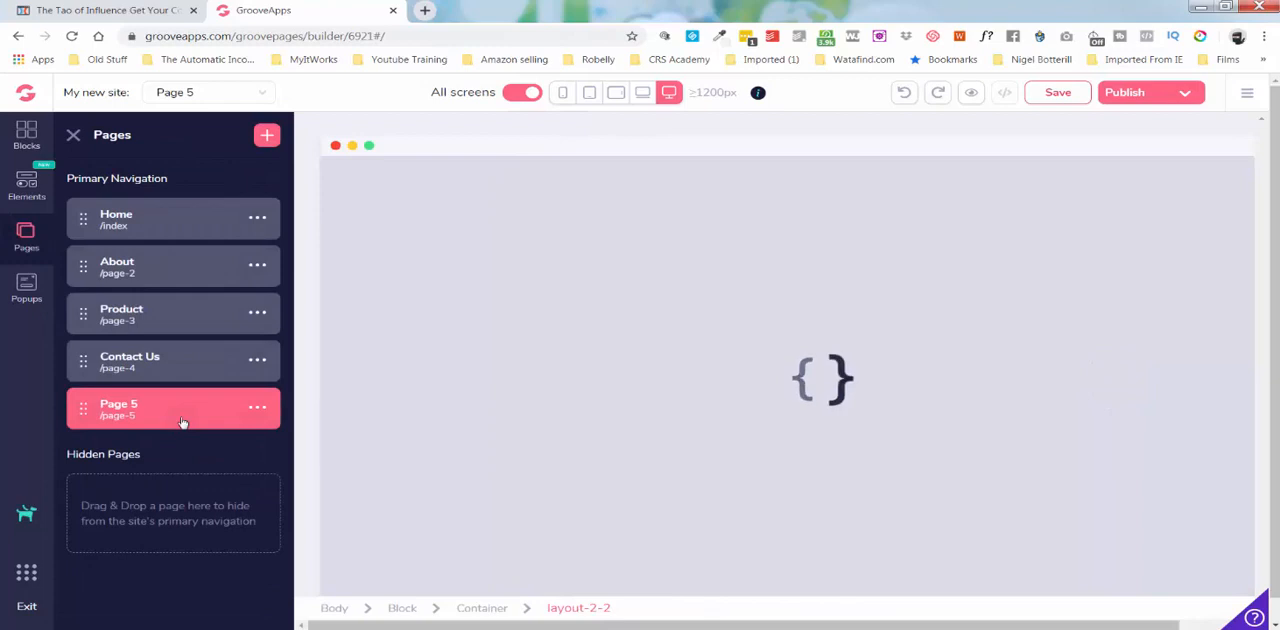
Rename Page 5 as Lead 1.
left_click(257, 407)
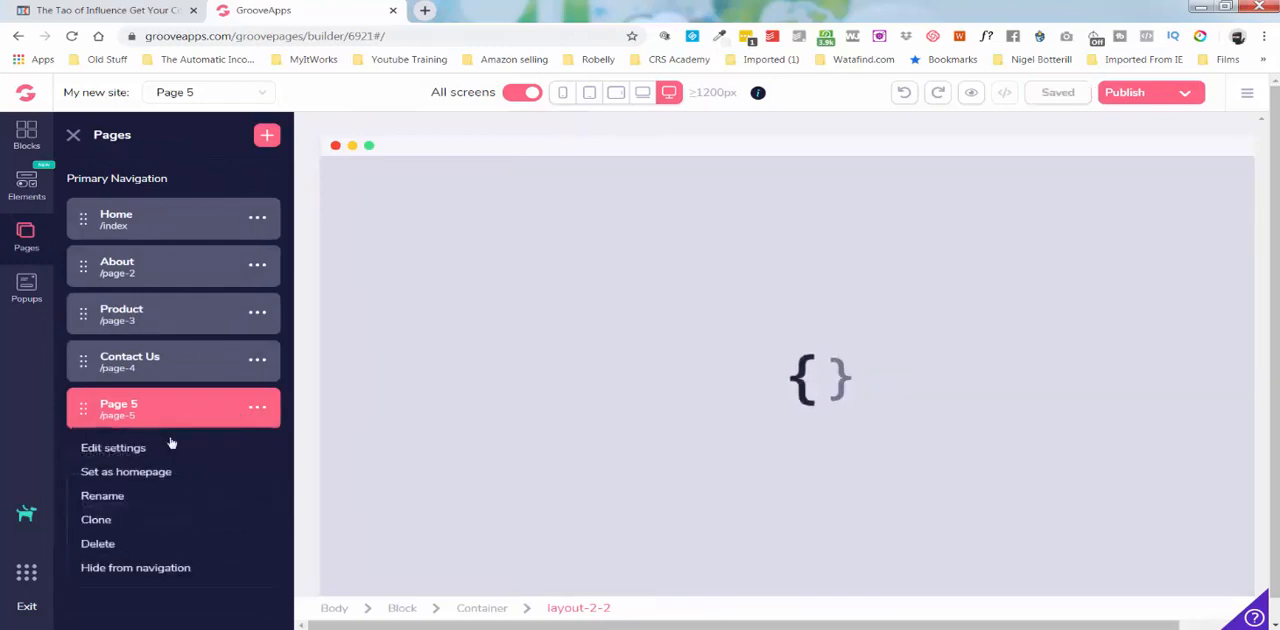
left_click(104, 496)
triple_click(152, 406)
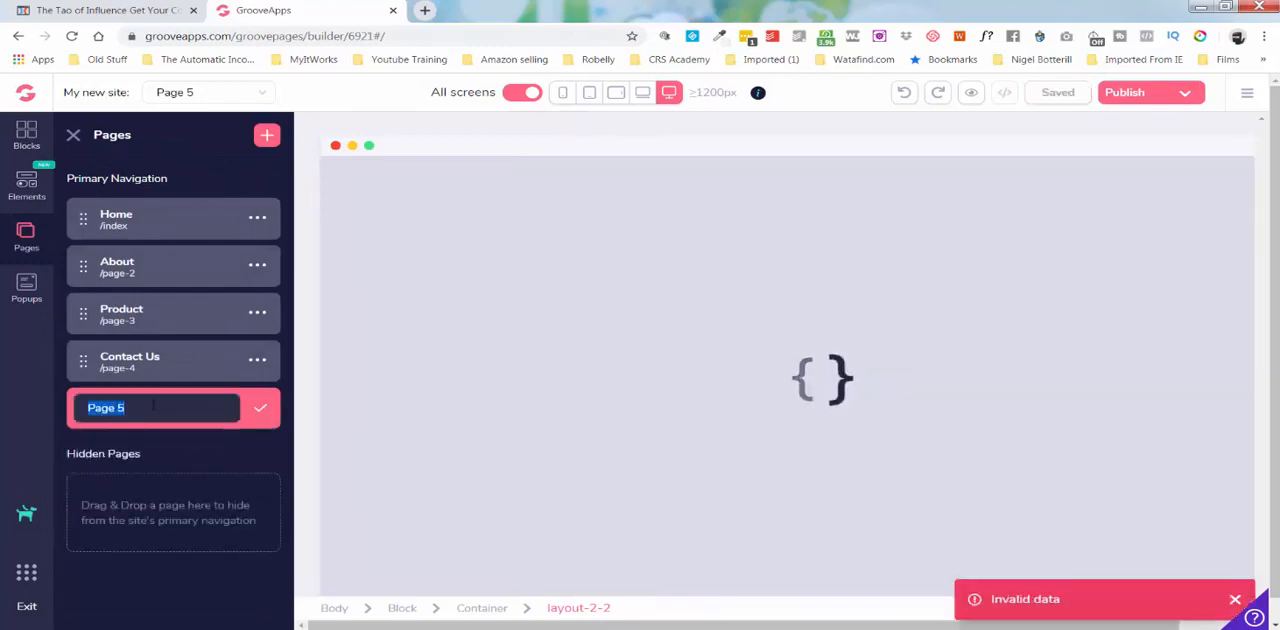
type("Lead 1")
left_click(263, 411)
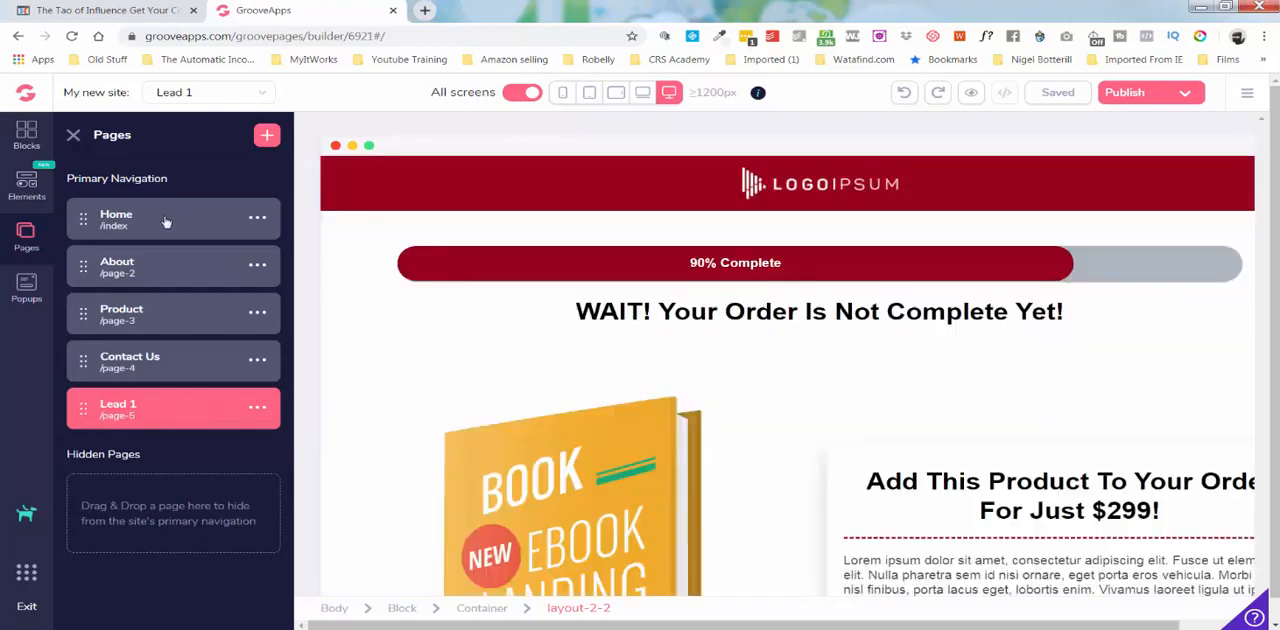
Check the Home page's navigation bar and move the Lead 1 page into Hidden Pages.
left_click(168, 219)
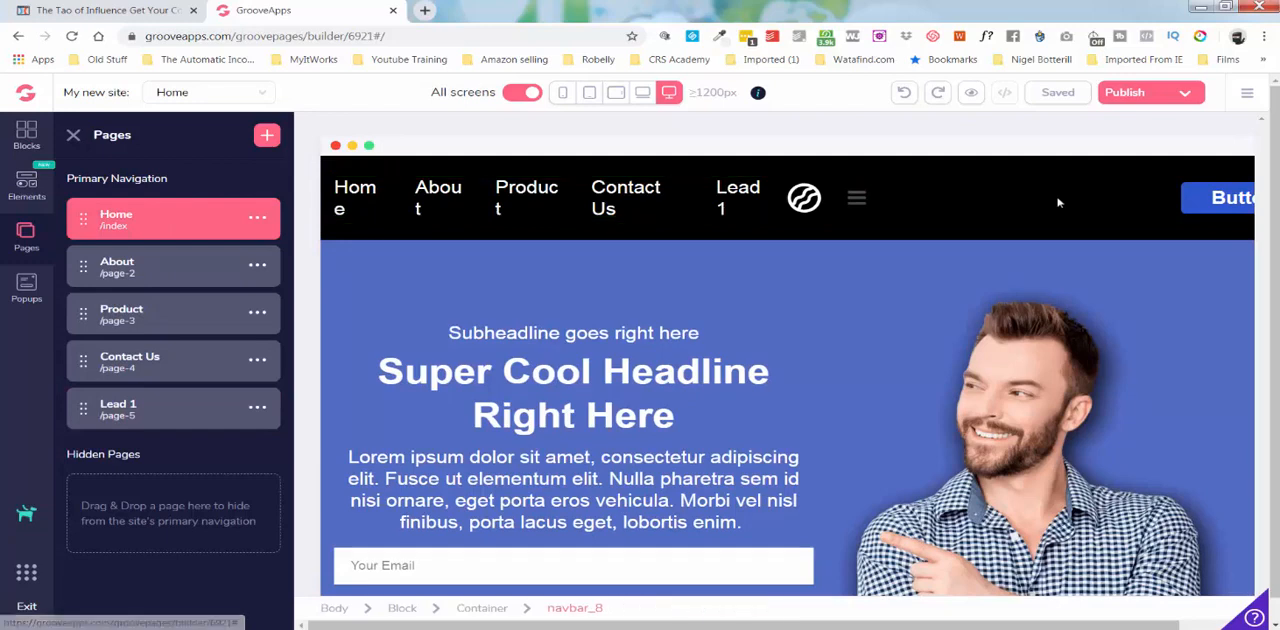
left_click(158, 404)
left_click_drag(154, 411, 155, 458)
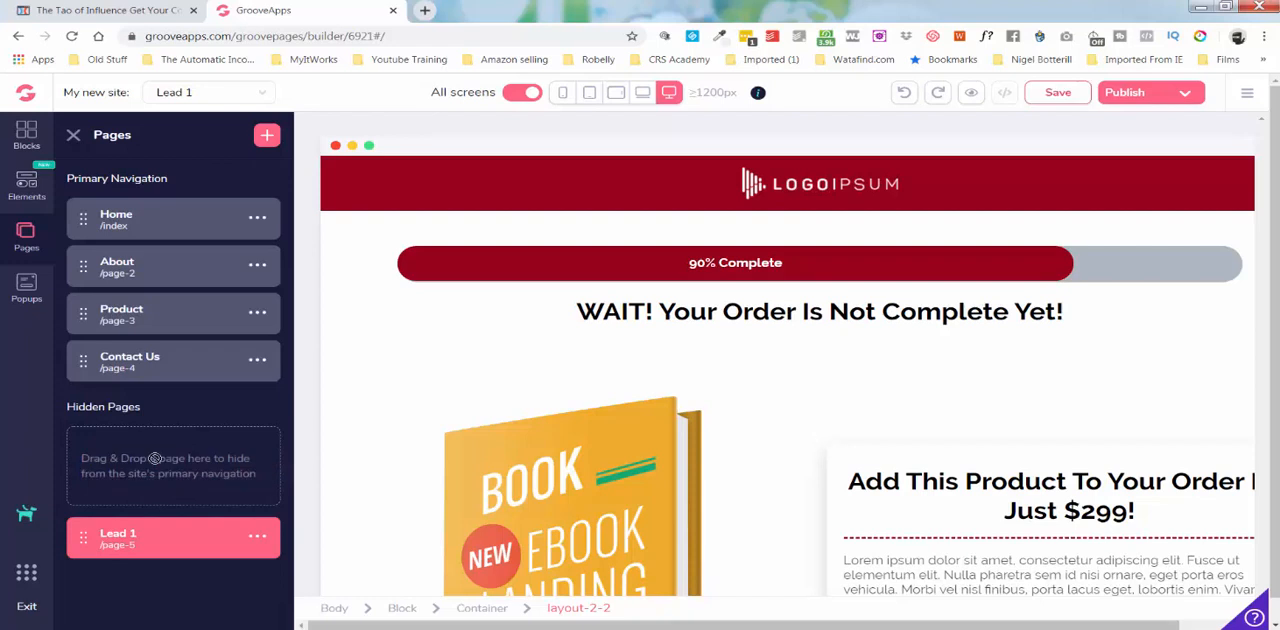
Reopen the Home page to inspect its navigation bar and the email field's design settings.
left_click(162, 224)
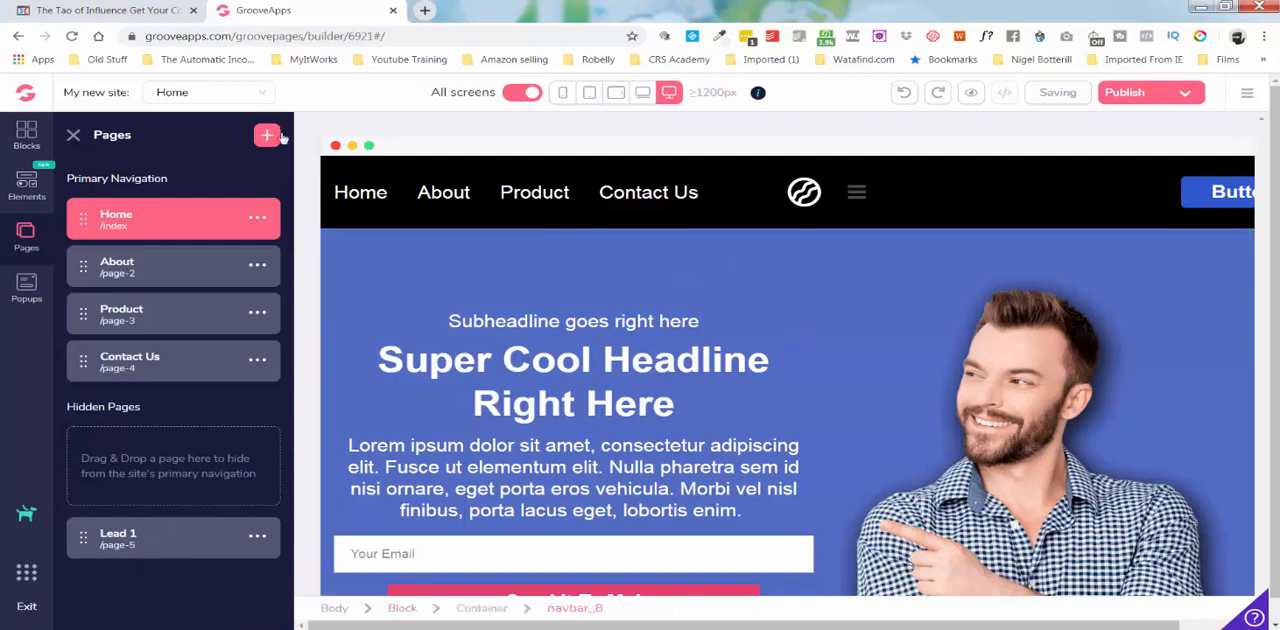
left_click(73, 136)
scroll(328, 488, "down", 1)
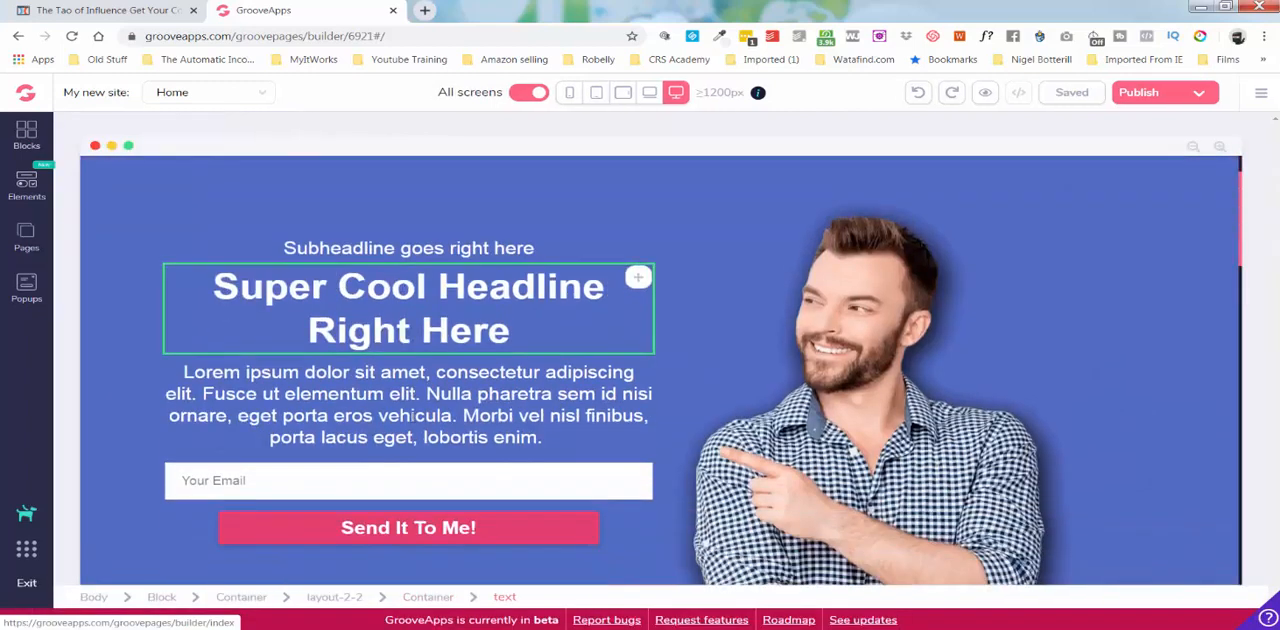
left_click(636, 474)
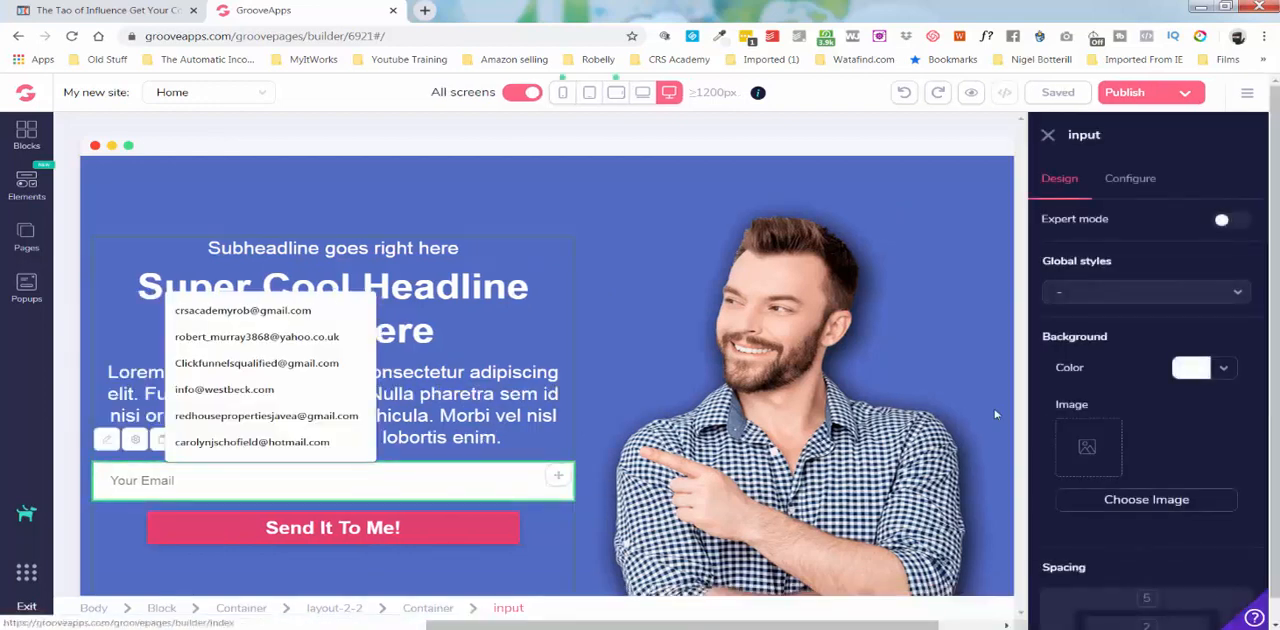
left_click(1048, 136)
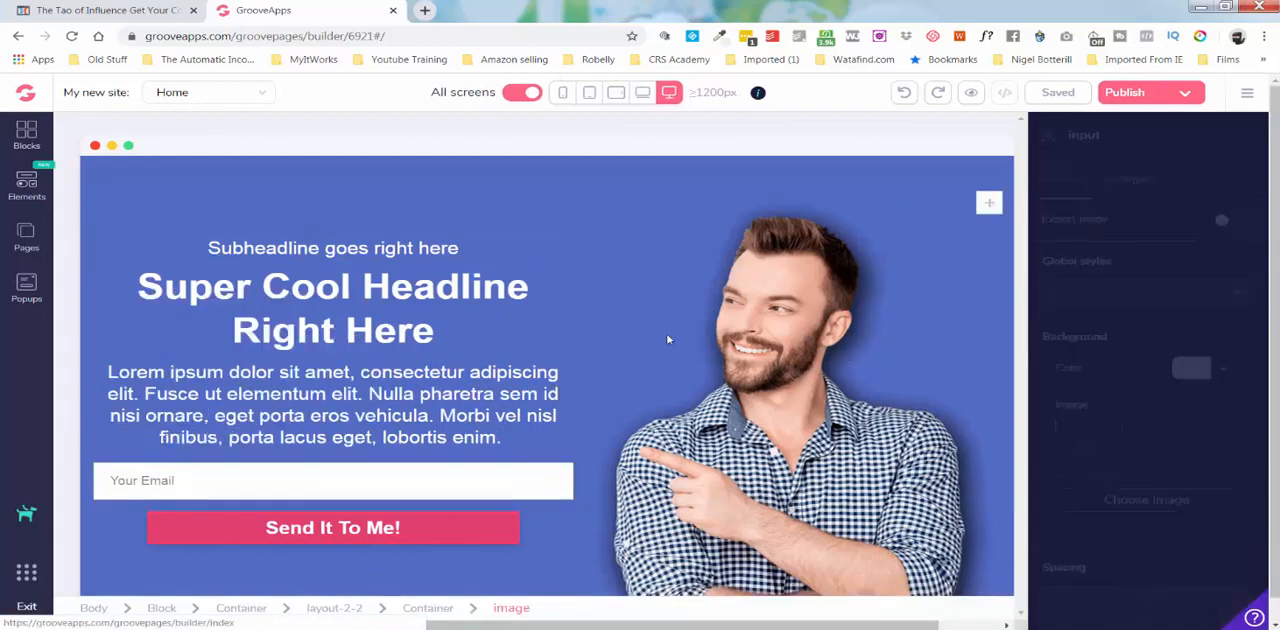
scroll(514, 342, "up", 1)
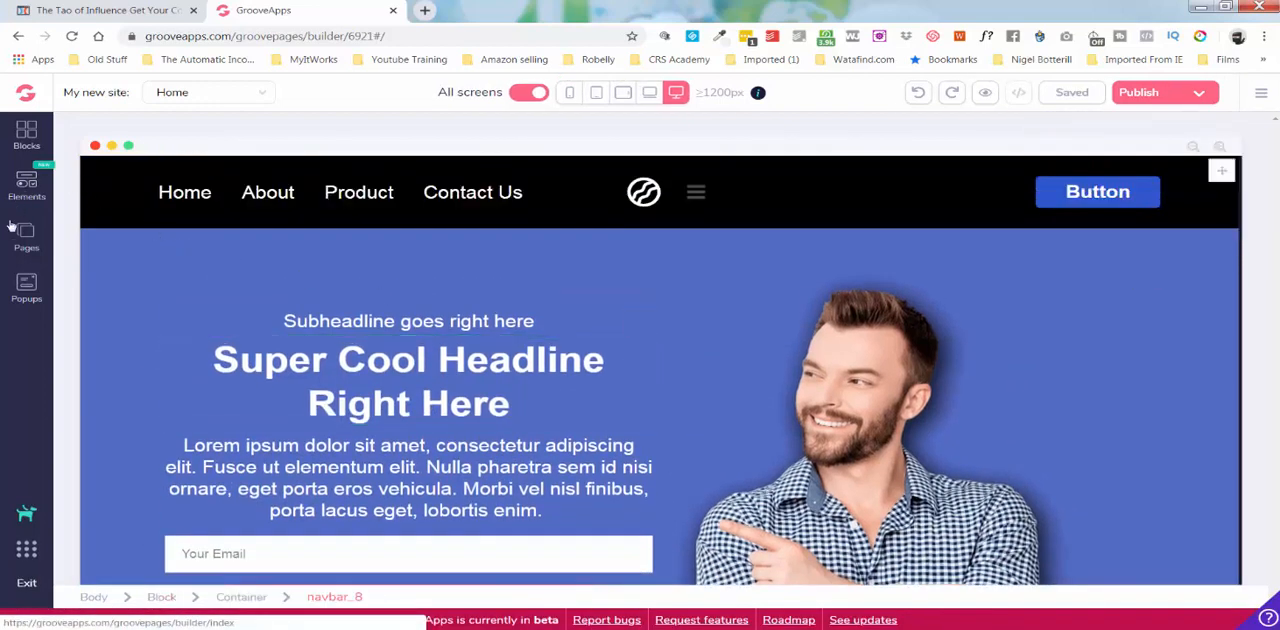
Add a new page from the Home template with the GroovePages video placeholder.
left_click(26, 234)
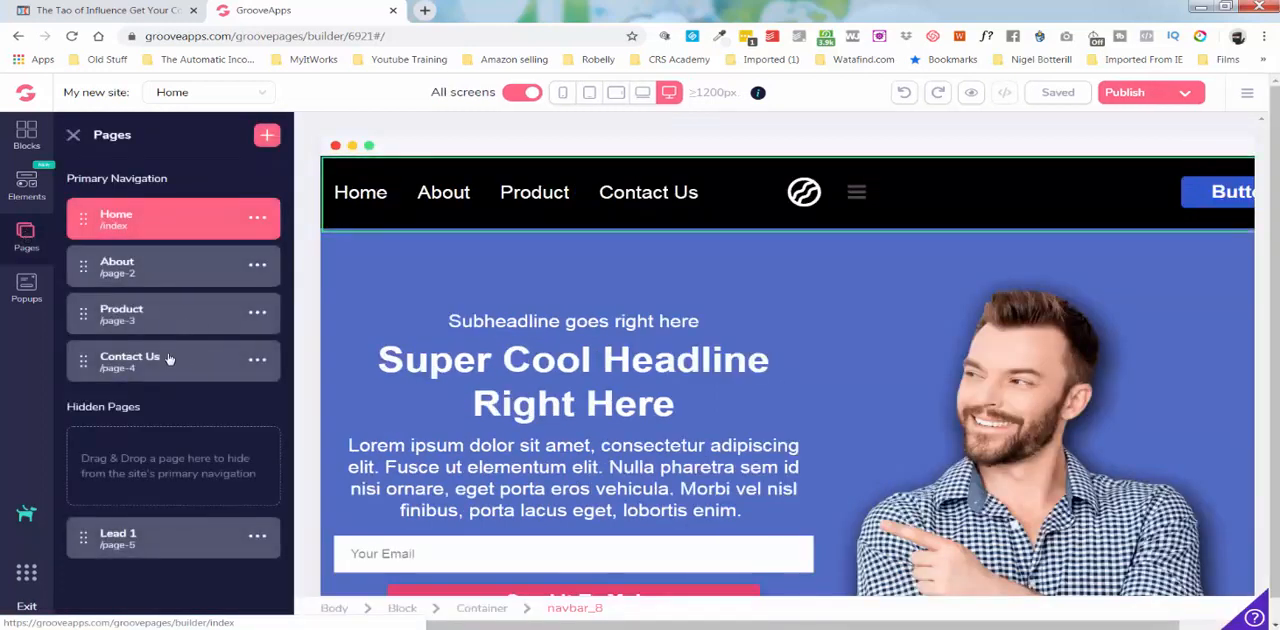
left_click(268, 136)
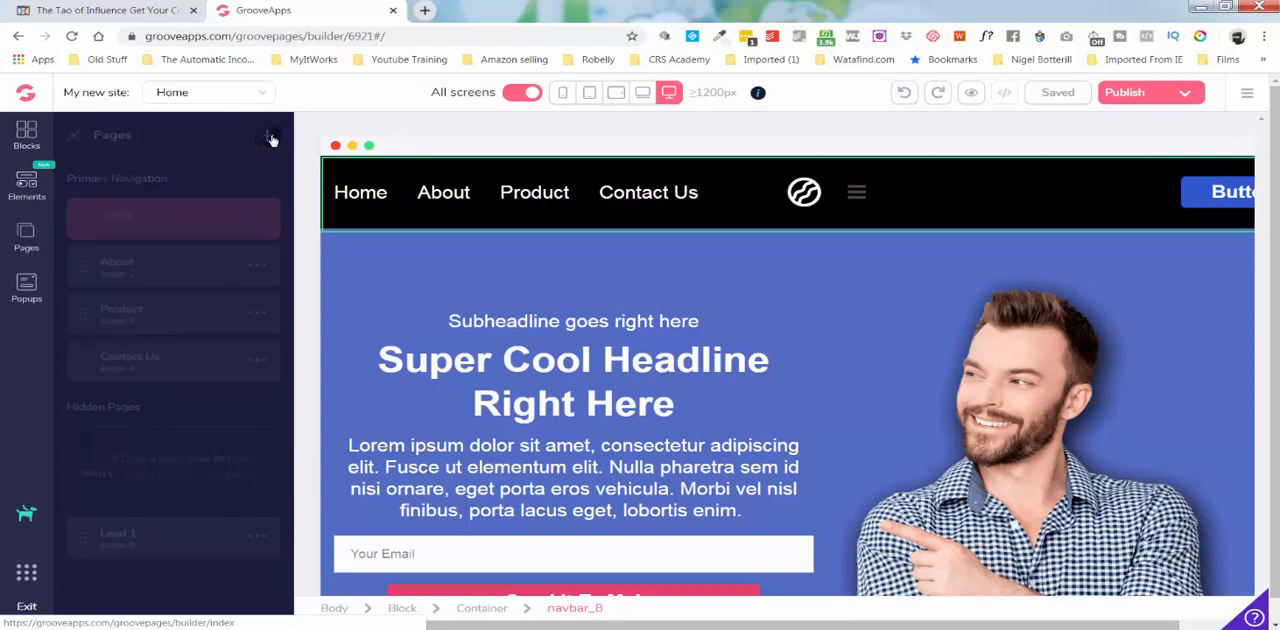
left_click(109, 332)
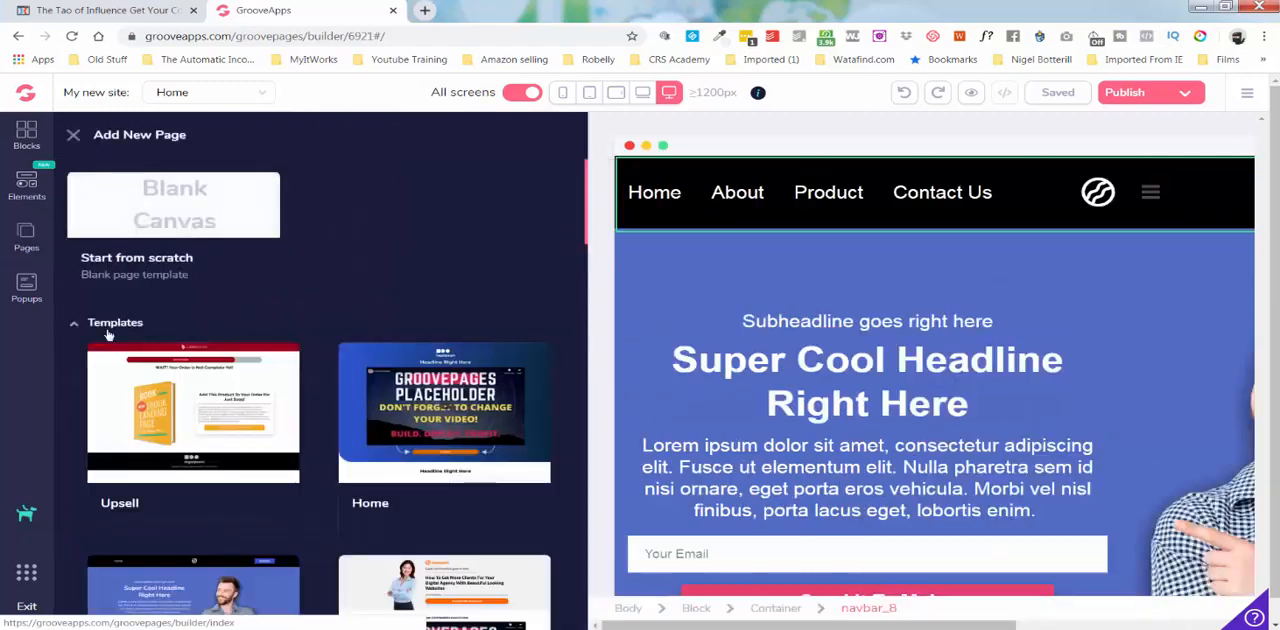
left_click(445, 425)
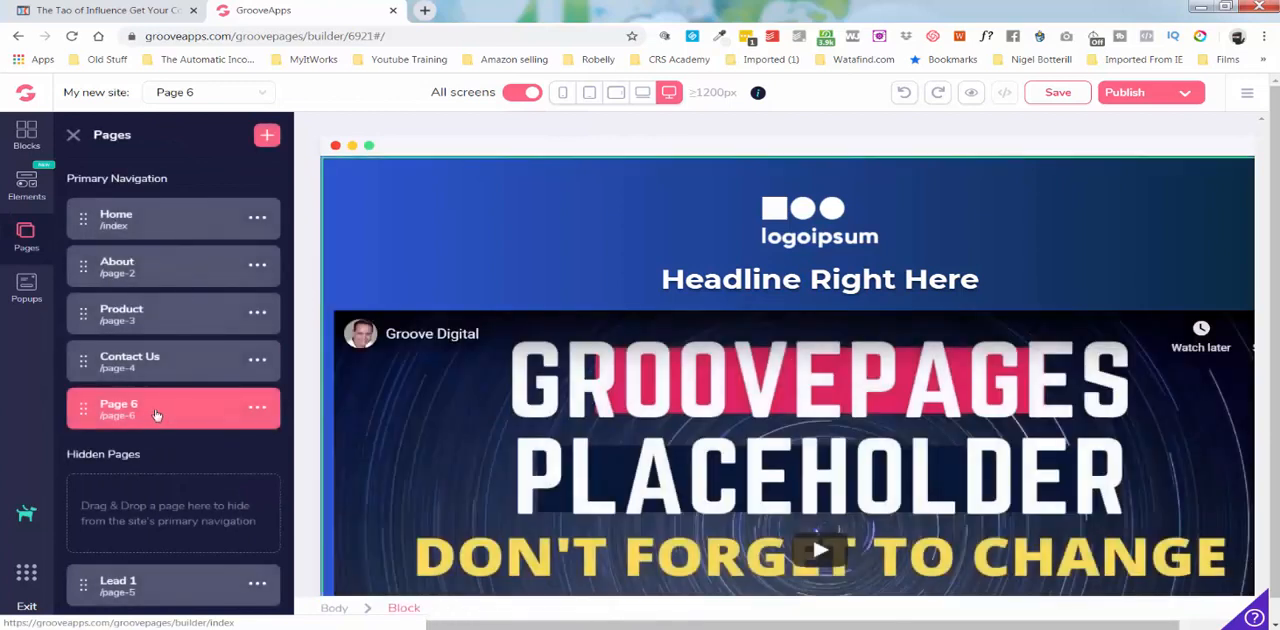
Rename Page 6 as Events.
left_click(257, 404)
left_click(113, 495)
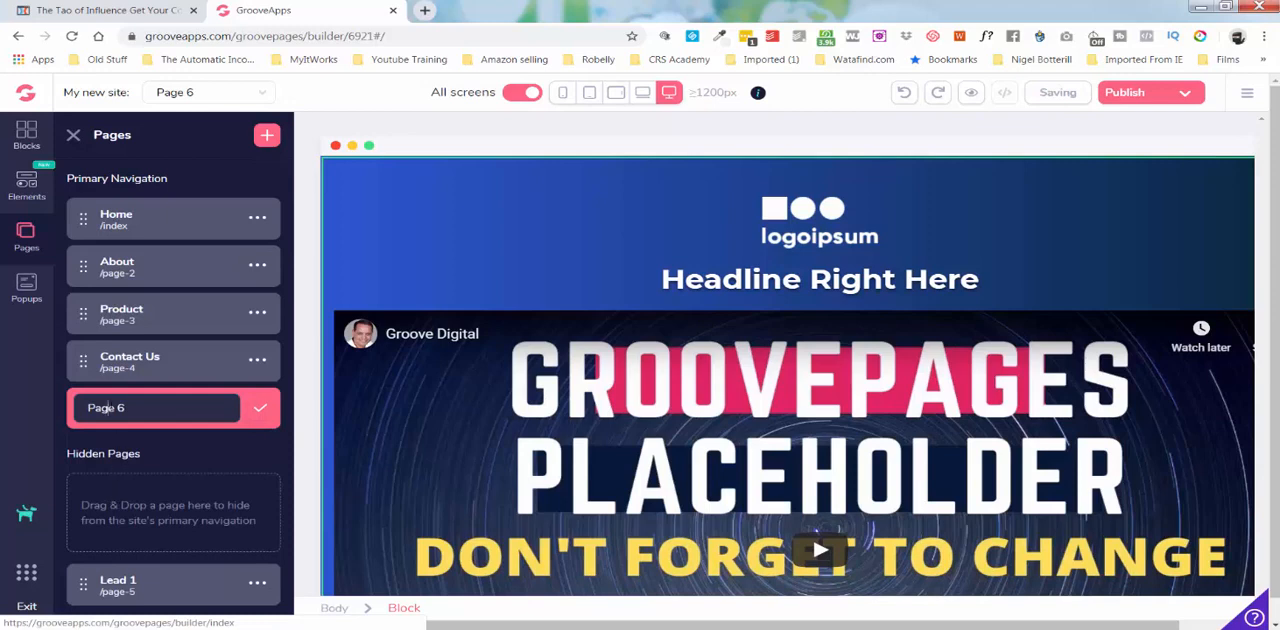
type("Events")
left_click(260, 410)
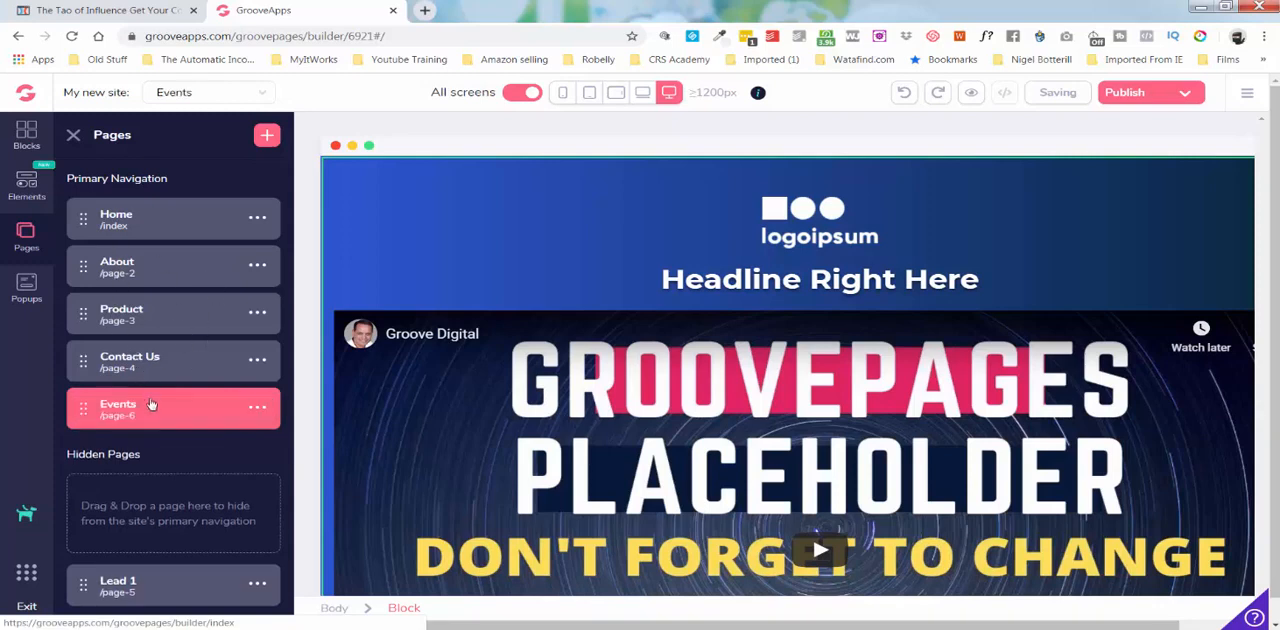
Nest the Events page under Product and reopen the Home page to check its navigation bar.
left_click_drag(154, 407, 172, 356)
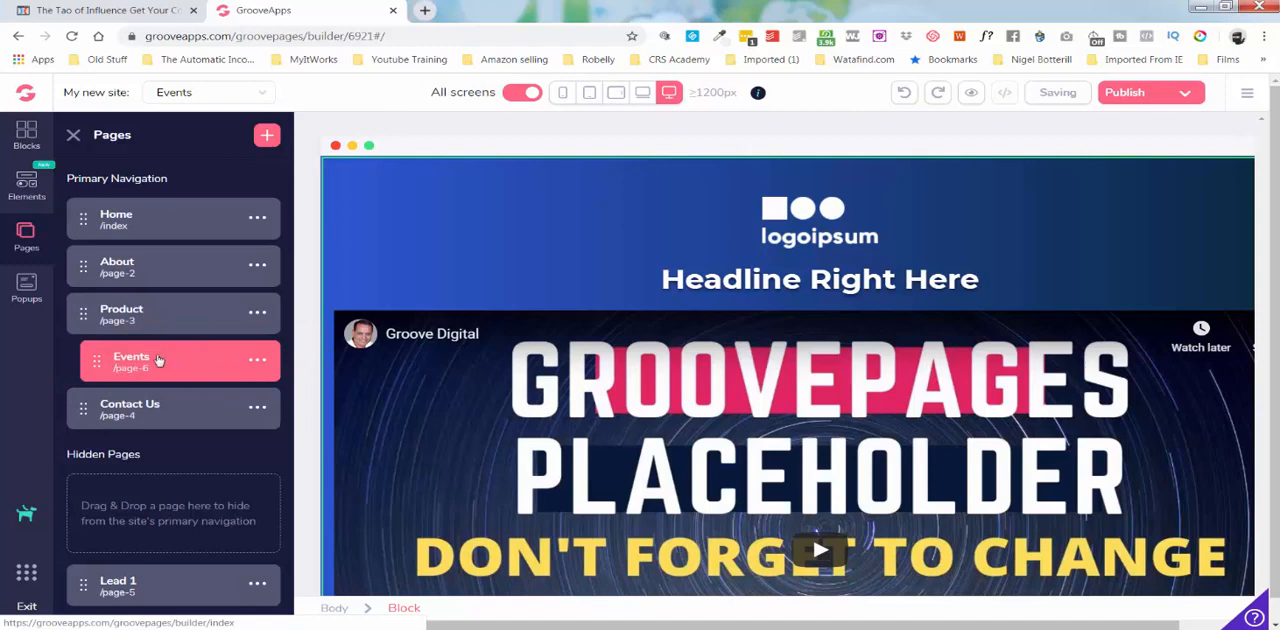
left_click(167, 227)
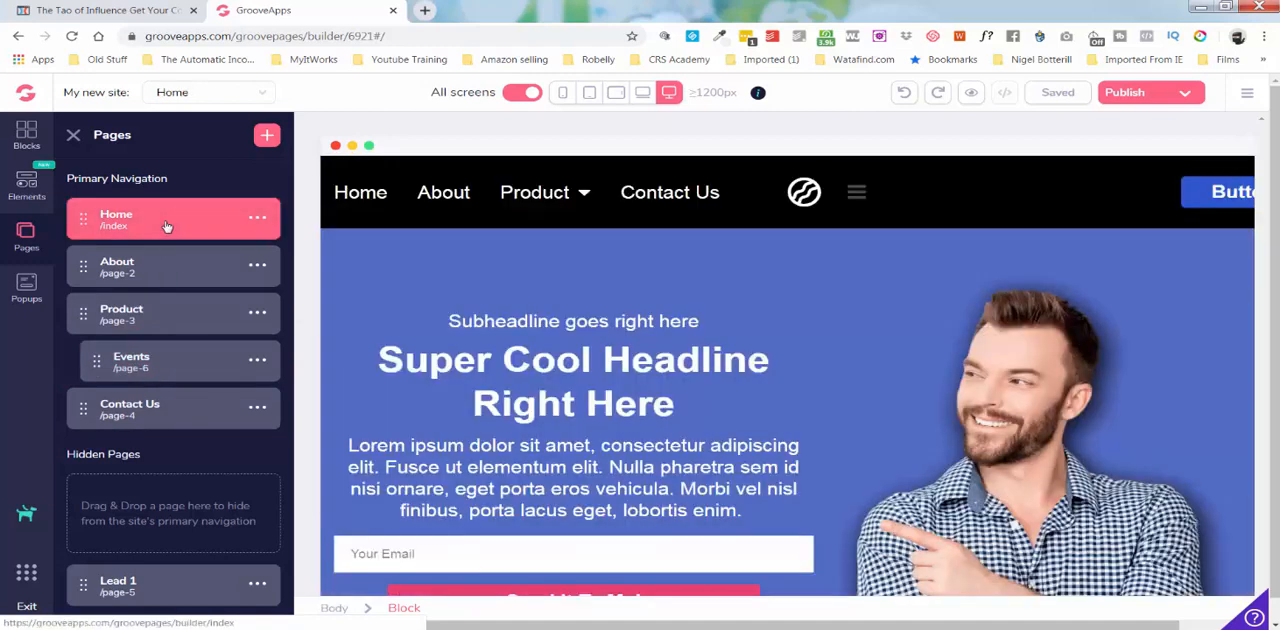
mouse_move(584, 195)
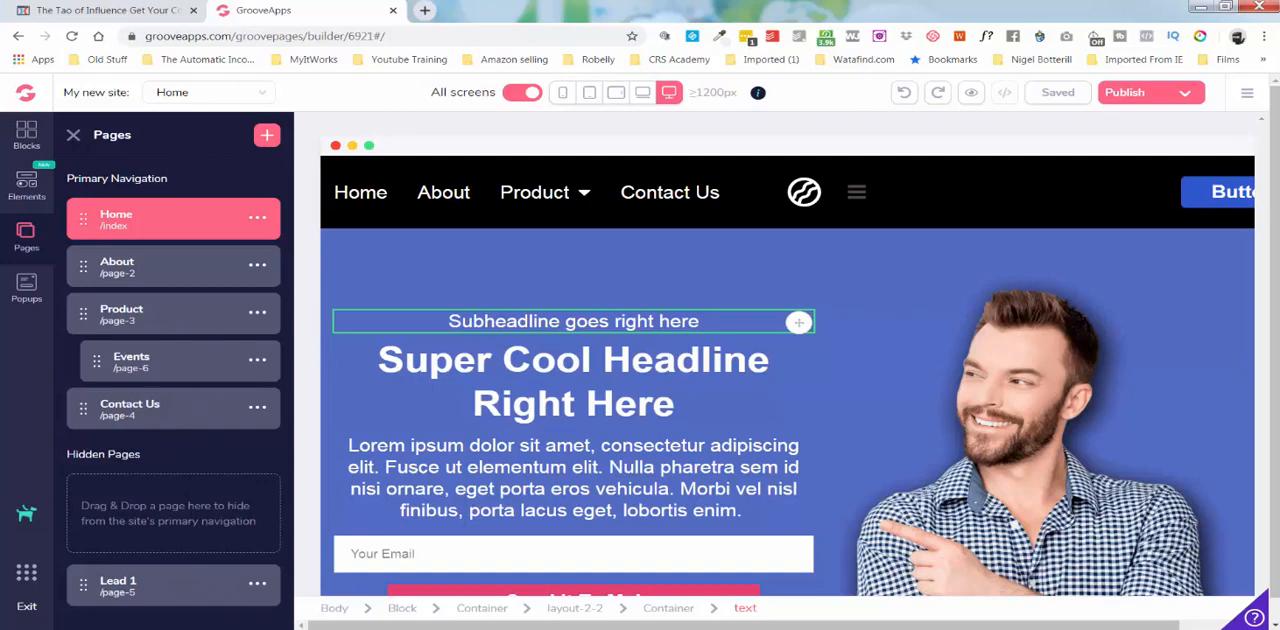
Turn on Expert mode for the description text under Feature 3 and review its global style options.
left_click(72, 135)
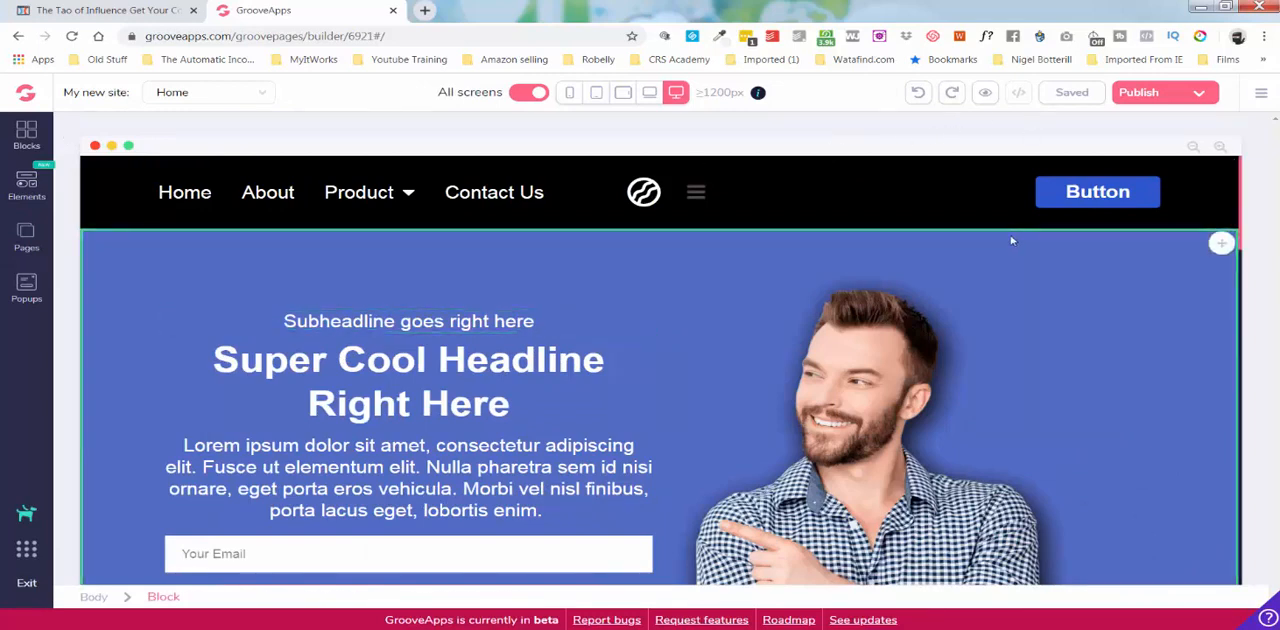
scroll(1011, 240, "down", 5)
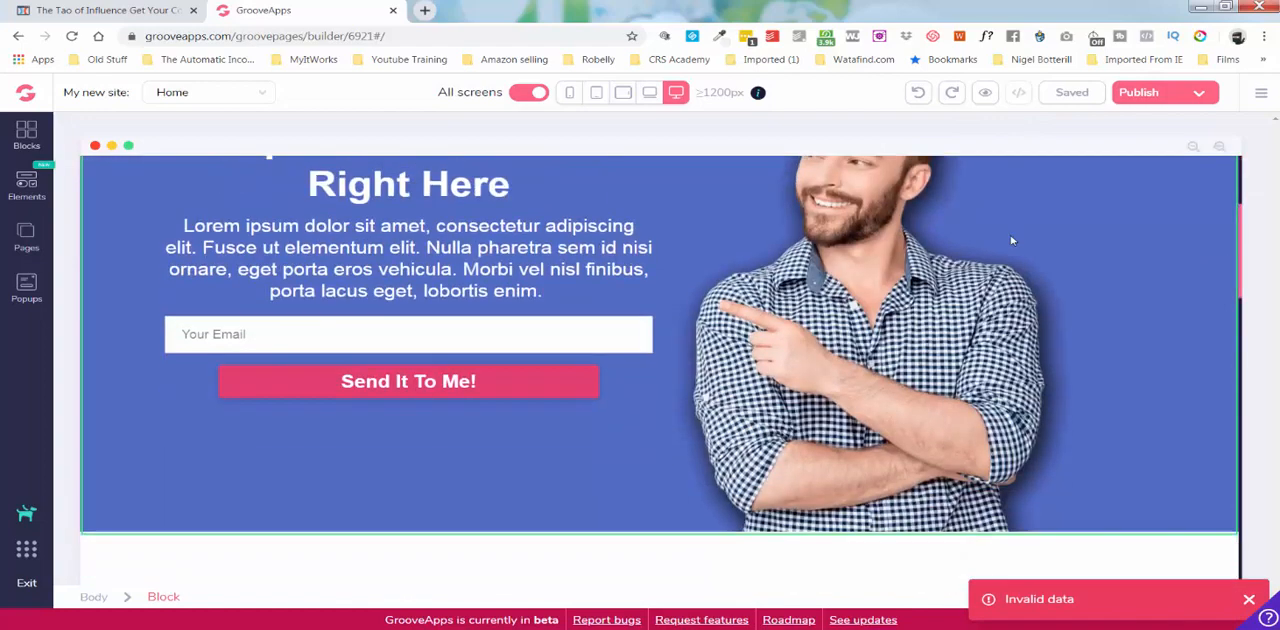
scroll(1011, 240, "down", 4)
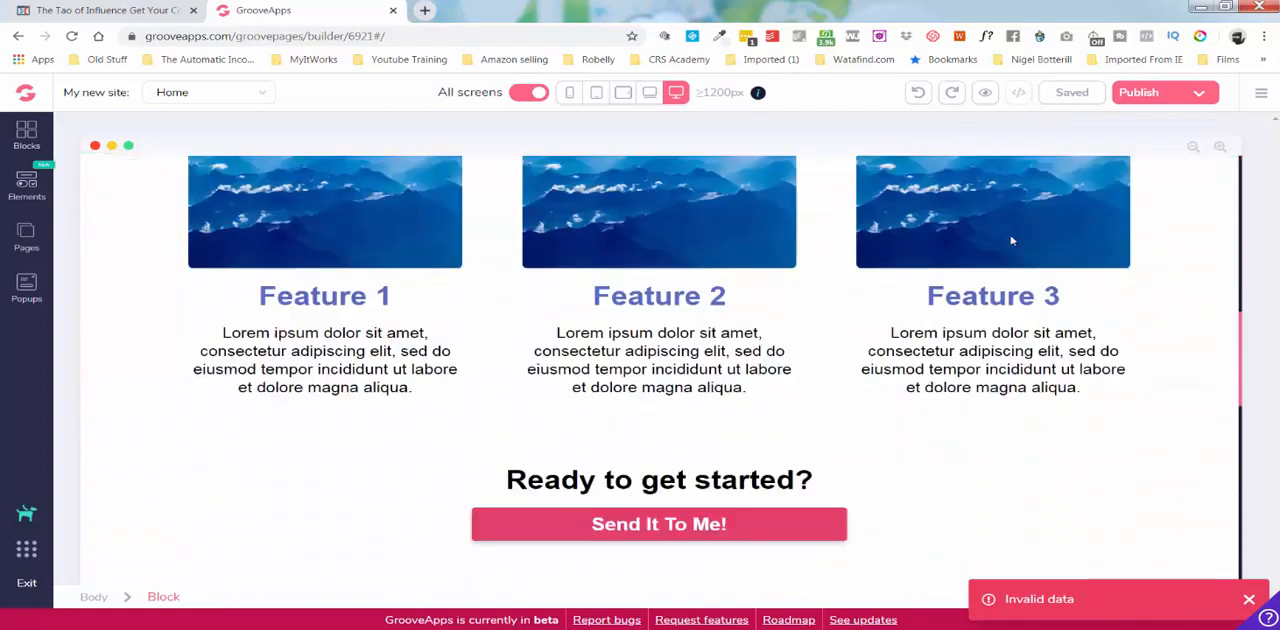
left_click(1011, 236)
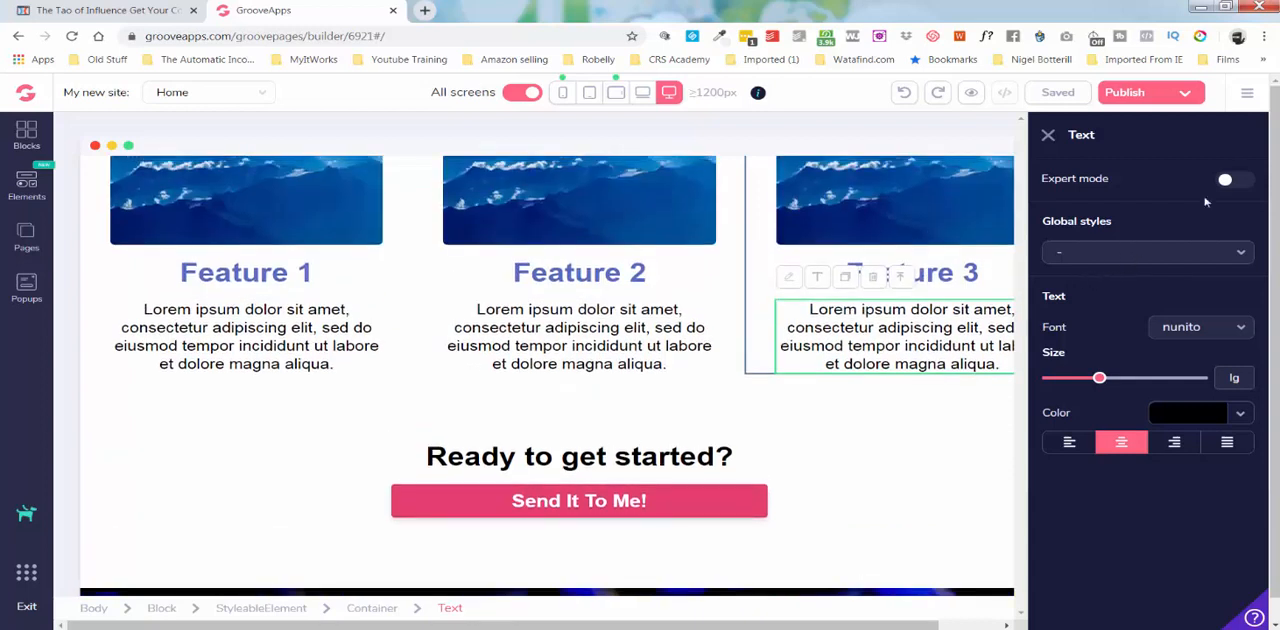
left_click(1238, 179)
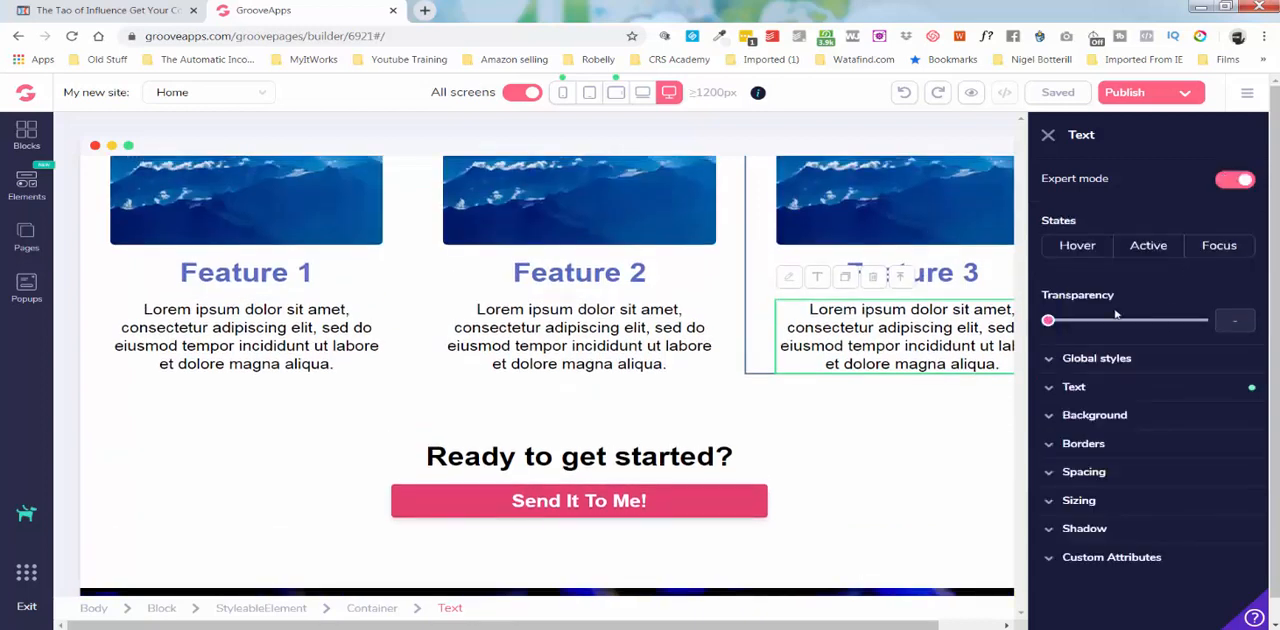
left_click(1080, 361)
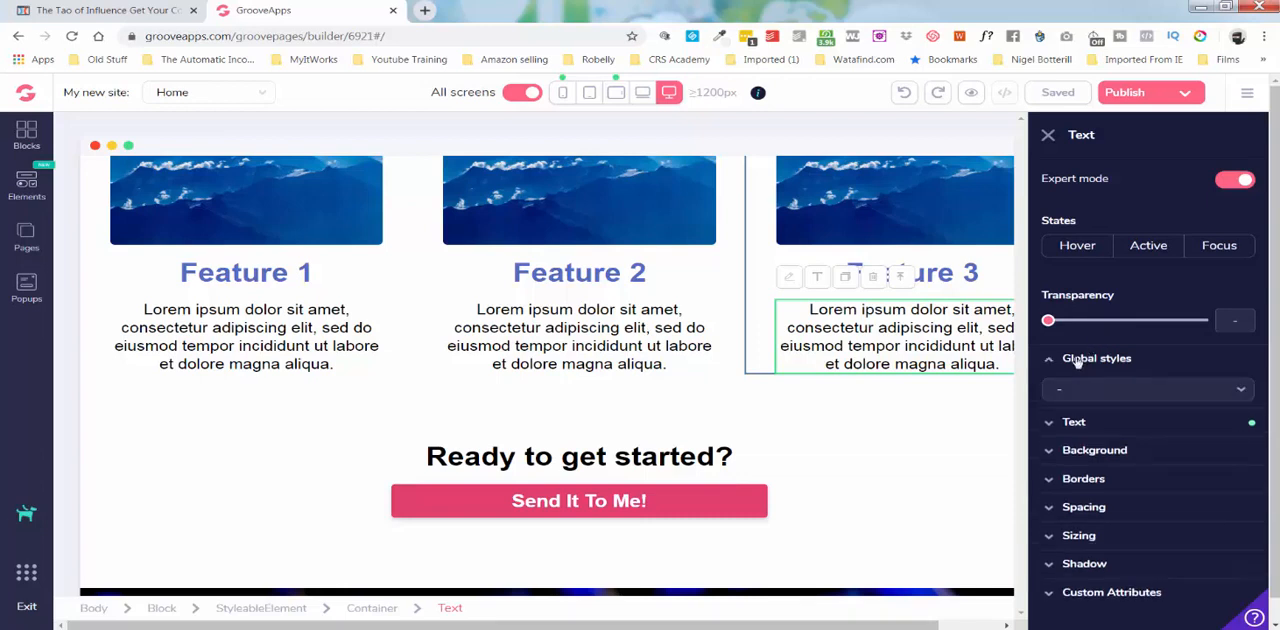
left_click(1143, 393)
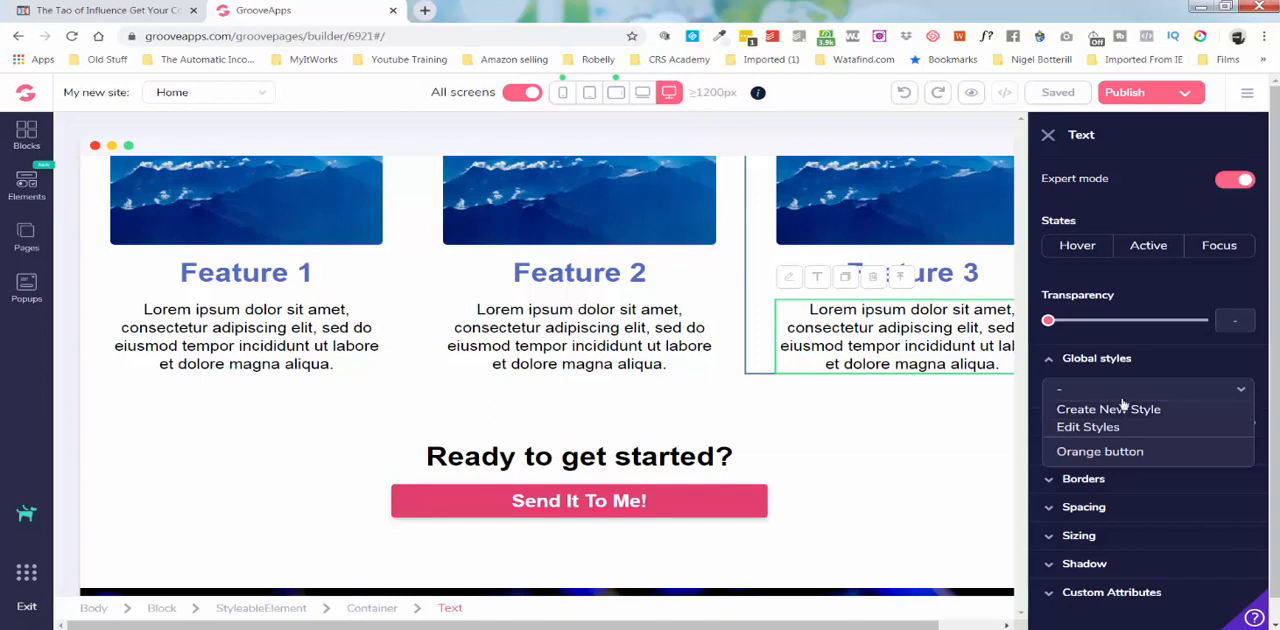
left_click(1098, 390)
Keep the nunito font for the Feature 3 description and set its text size to xl.
left_click(1083, 424)
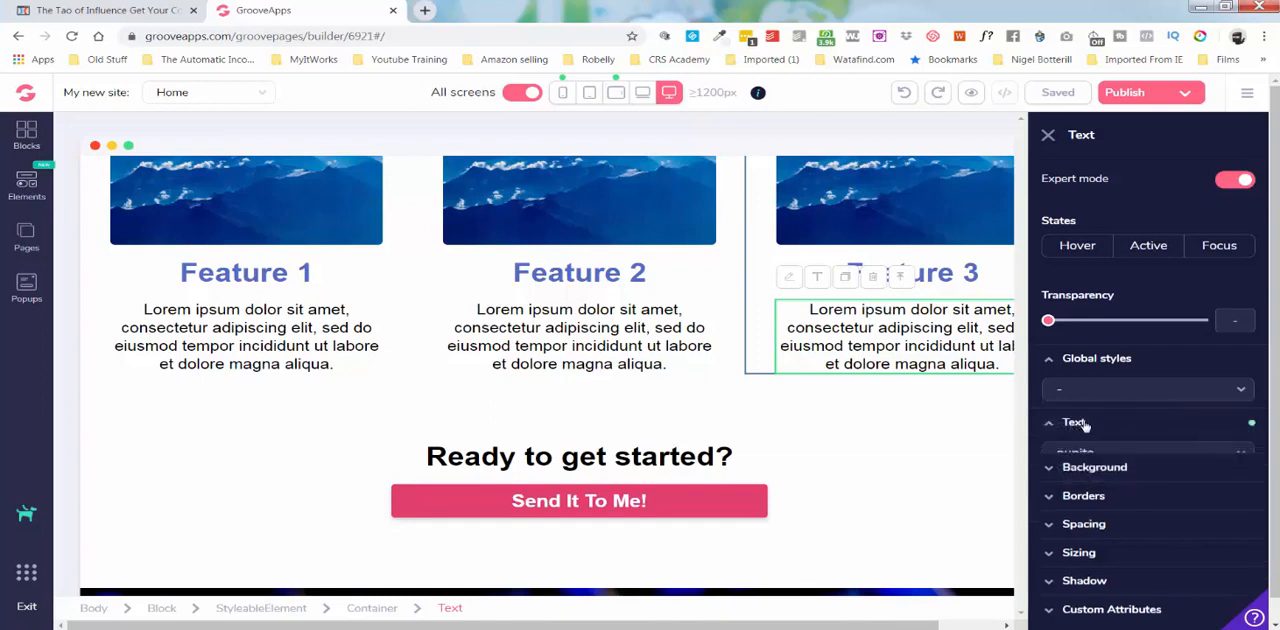
left_click(1092, 456)
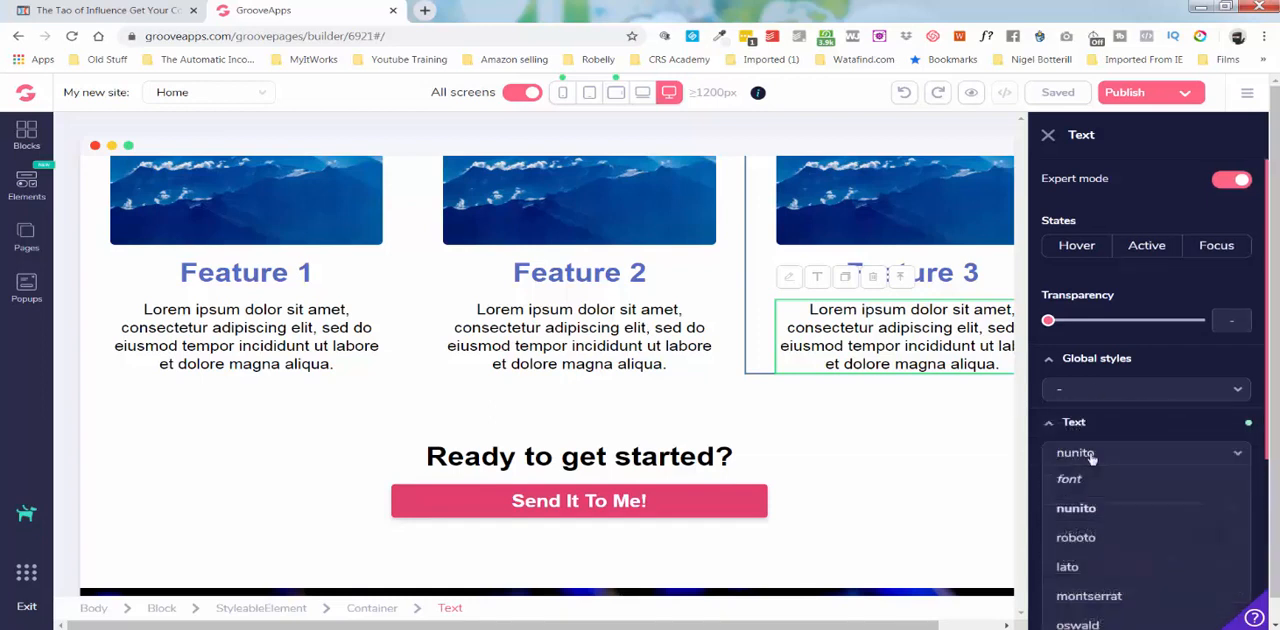
left_click(1094, 508)
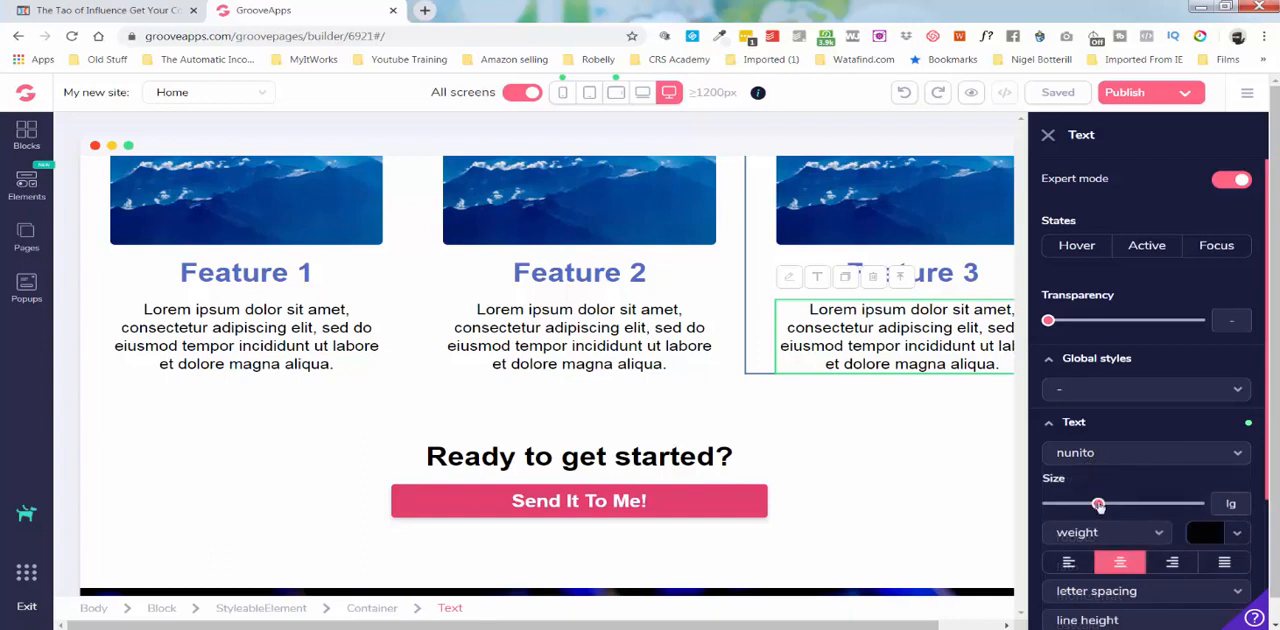
left_click_drag(1098, 505, 1110, 503)
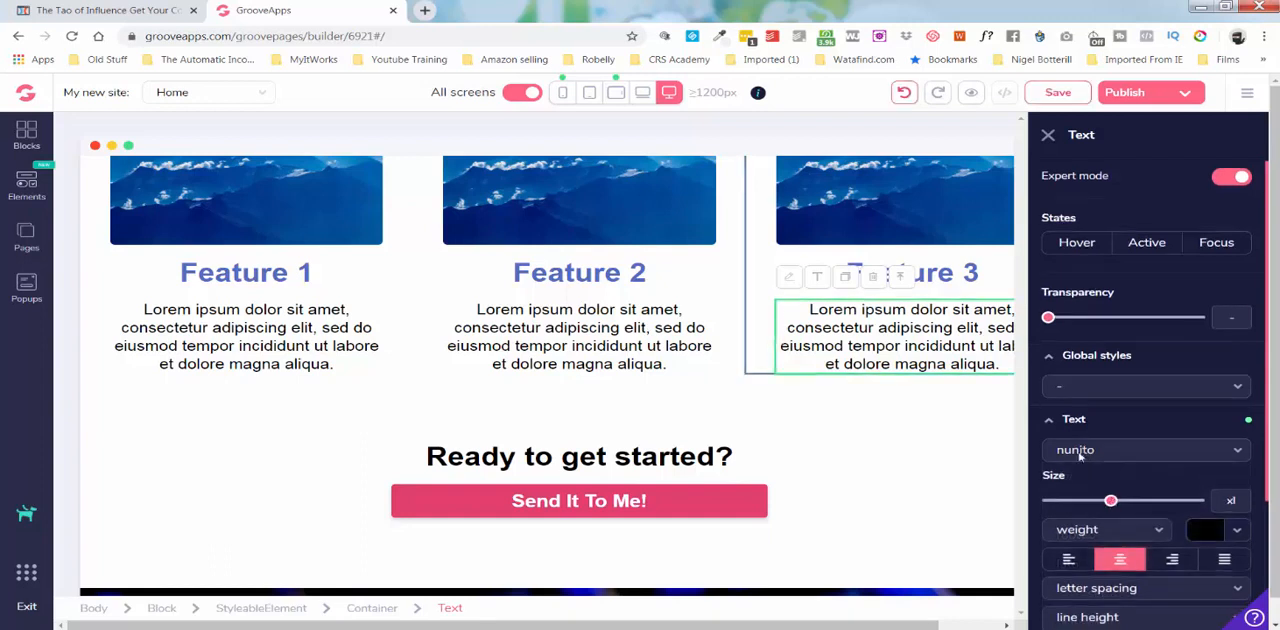
Examine the Feature 3 description's background, border and spacing settings.
scroll(1080, 455, "down", 3)
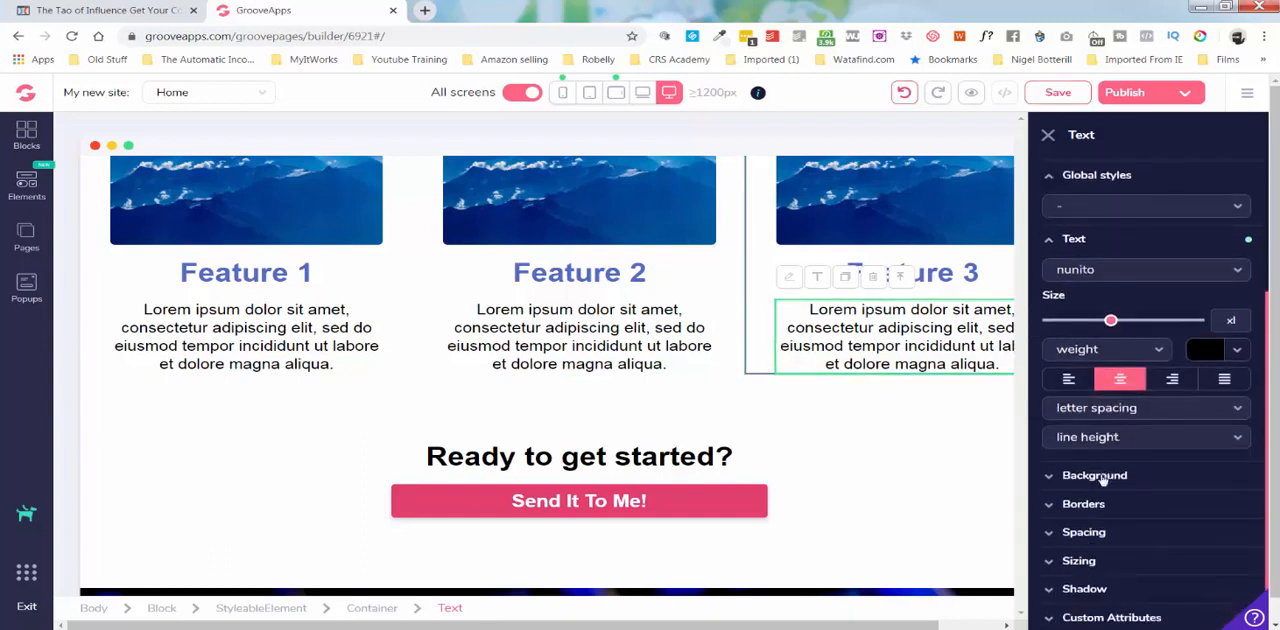
left_click(1094, 476)
scroll(1094, 477, "down", 3)
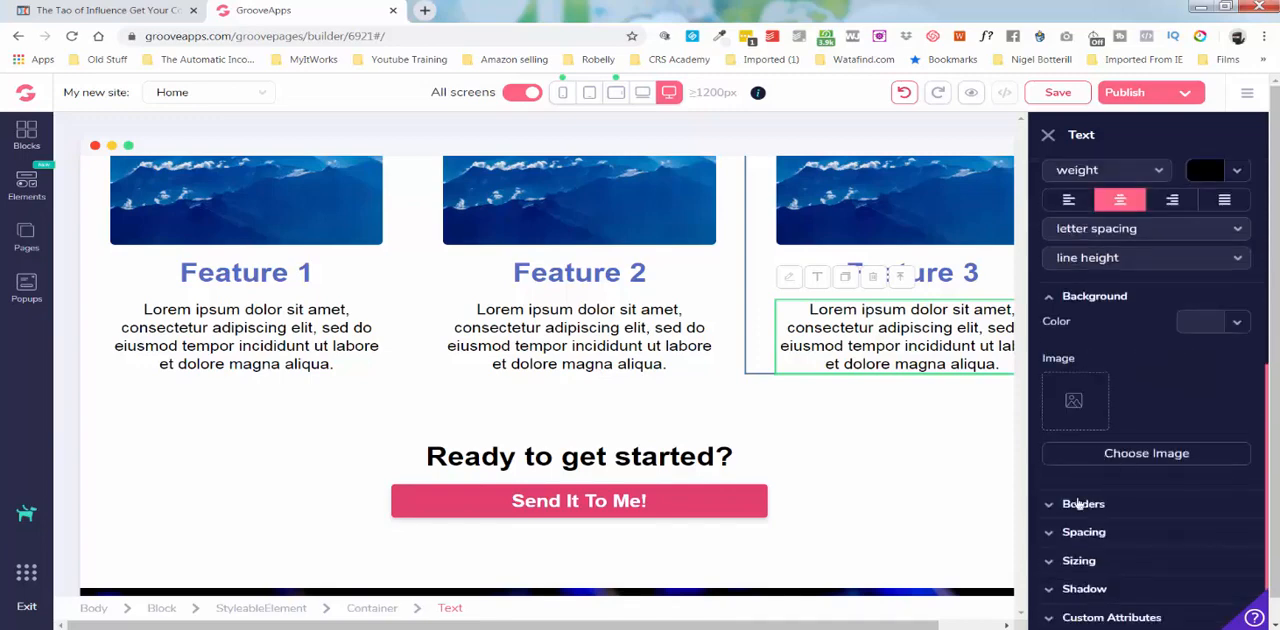
left_click(1083, 504)
scroll(1066, 417, "down", 4)
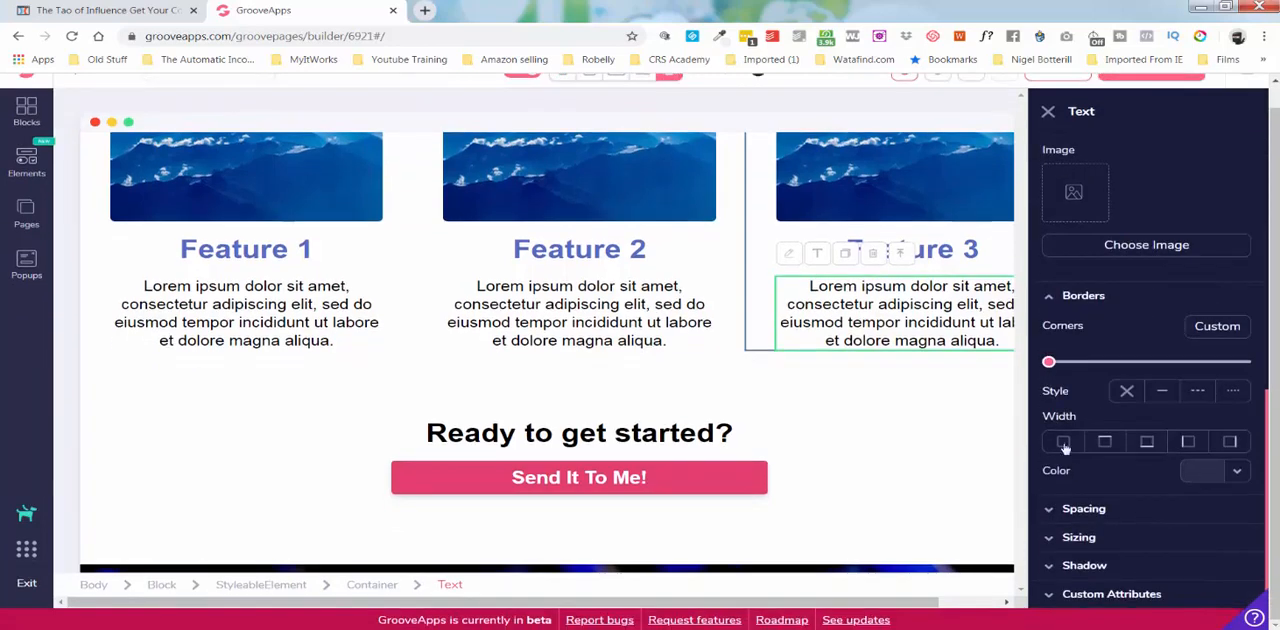
left_click(1090, 508)
scroll(1066, 445, "down", 3)
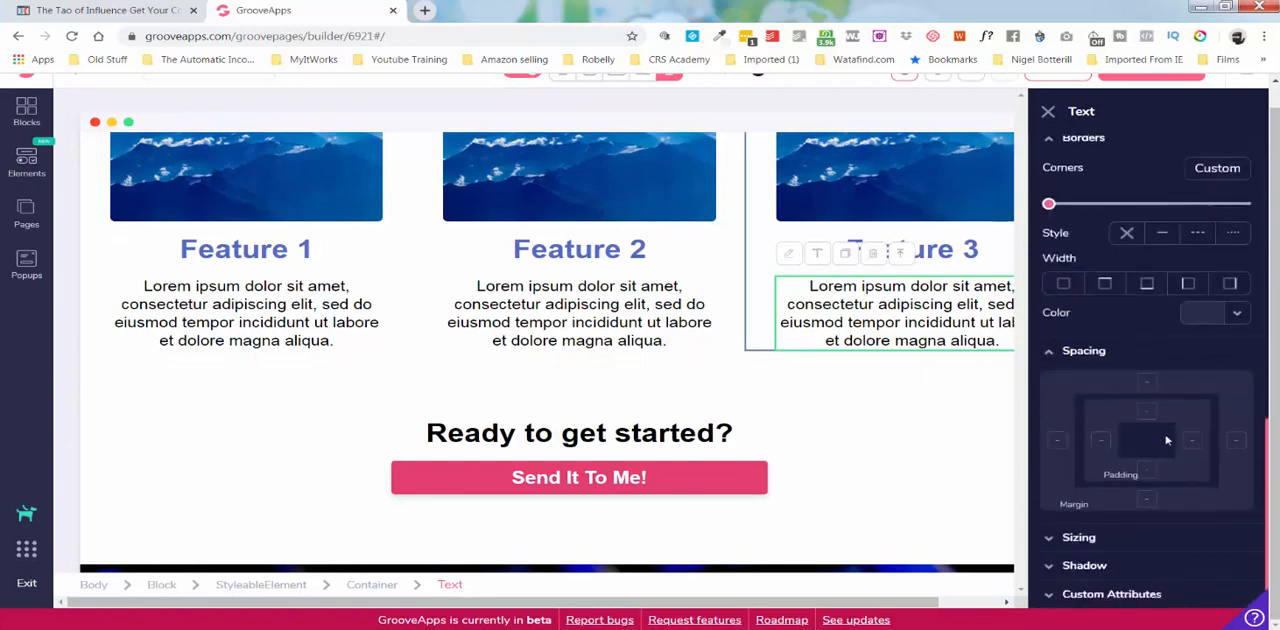
Switch to the ClickFunnels editor and try widening the middle column of the three-video row, restoring the original column widths.
left_click(105, 10)
scroll(781, 334, "down", 10)
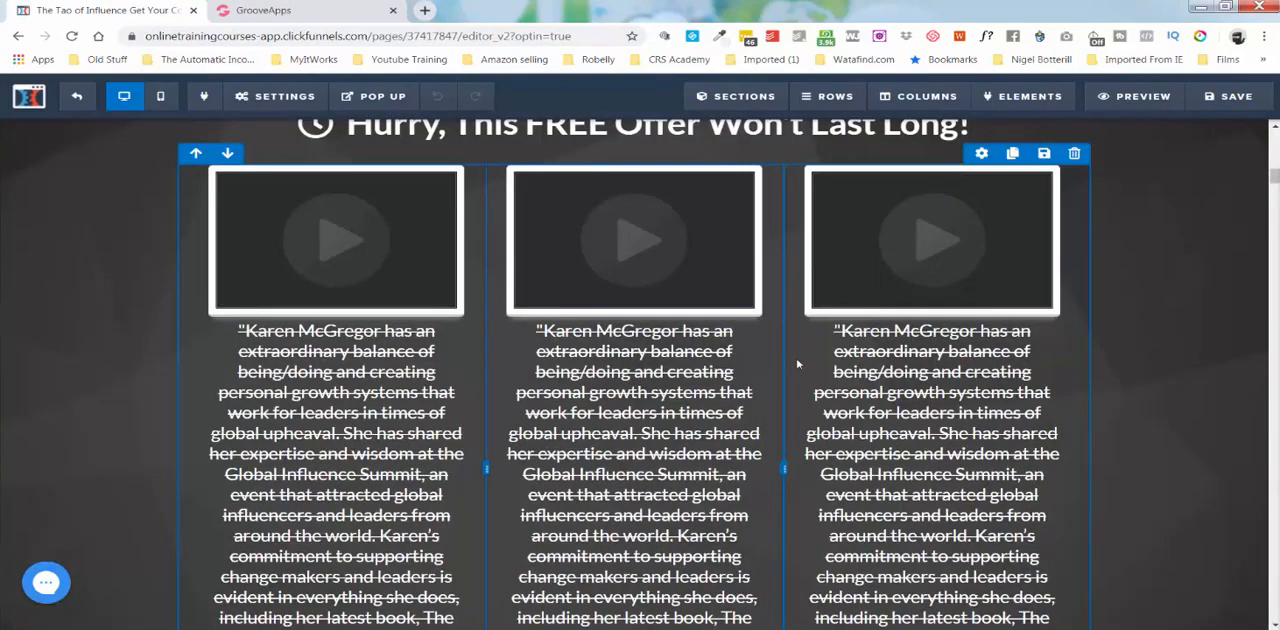
left_click_drag(784, 467, 853, 461)
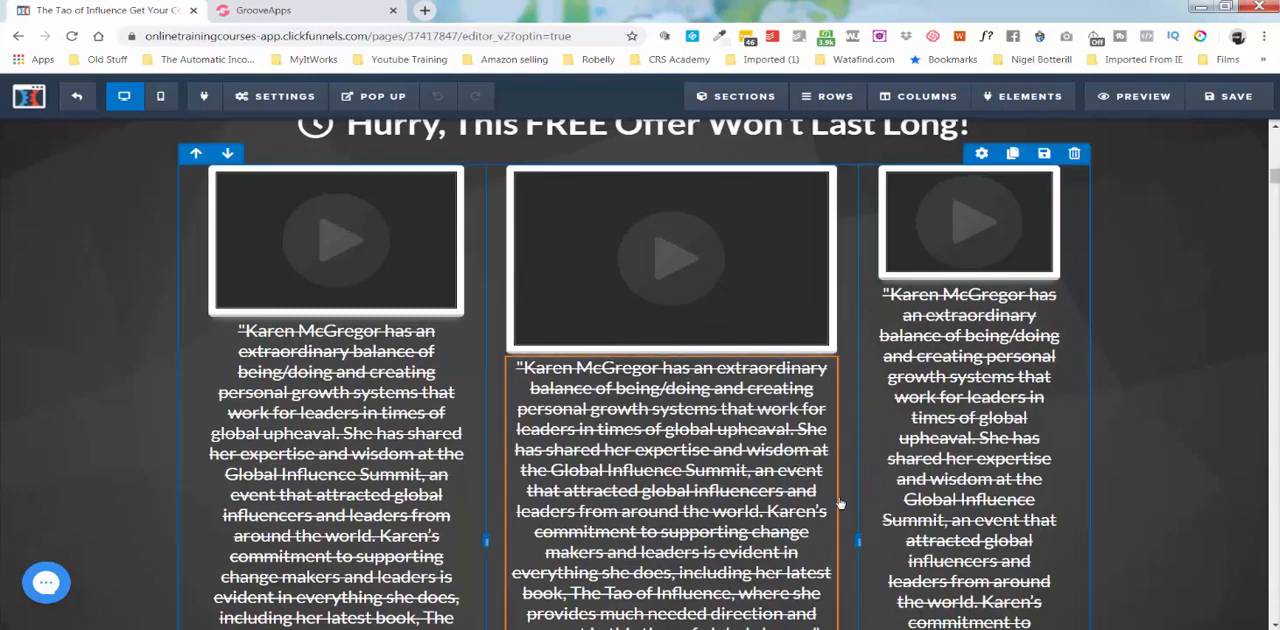
left_click_drag(837, 540, 815, 550)
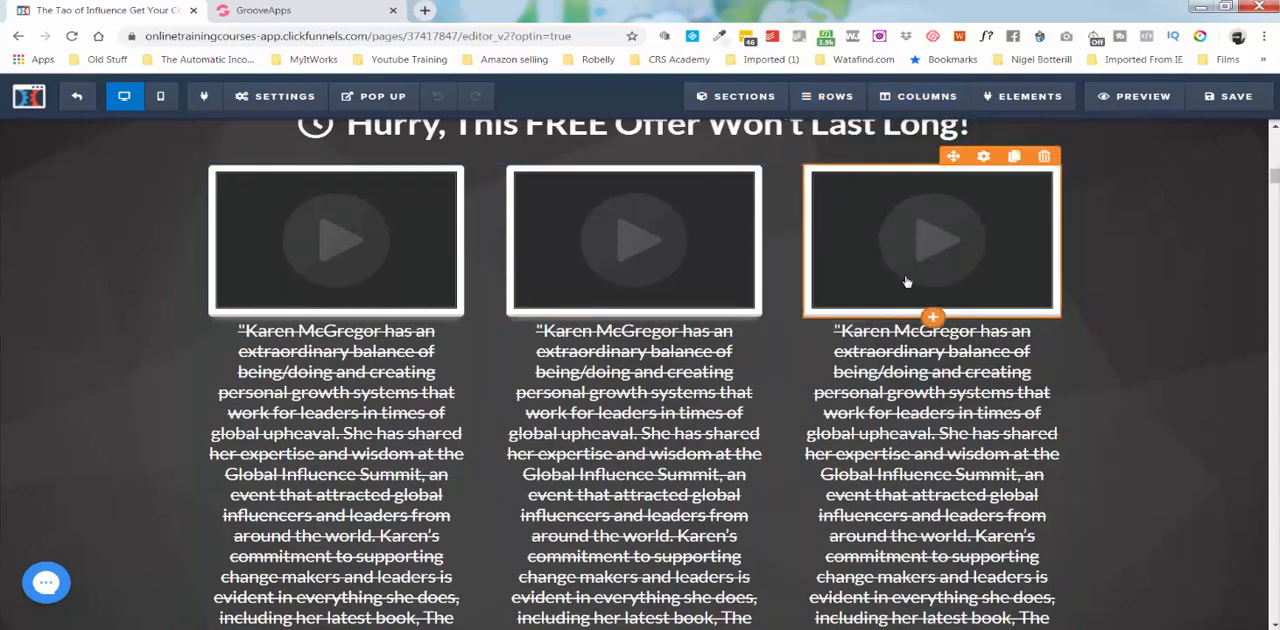
Return to GroovePages and examine the Feature 3 description's sizing, shadow and custom attribute settings.
left_click(300, 15)
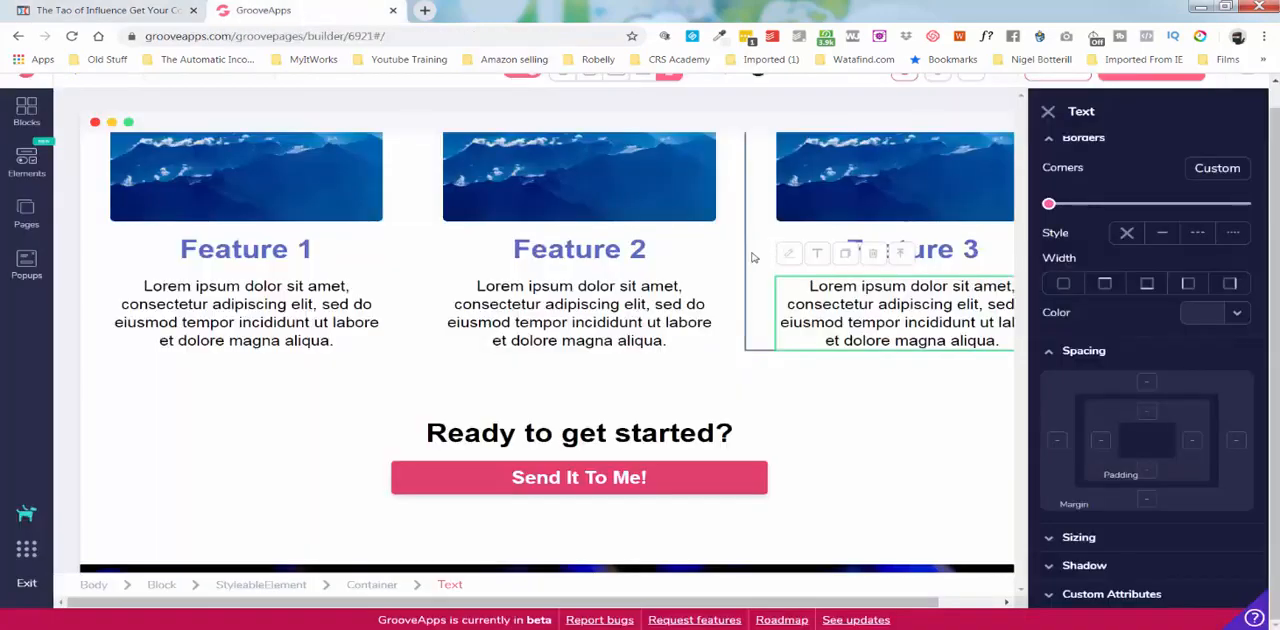
left_click(1050, 353)
left_click(1060, 535)
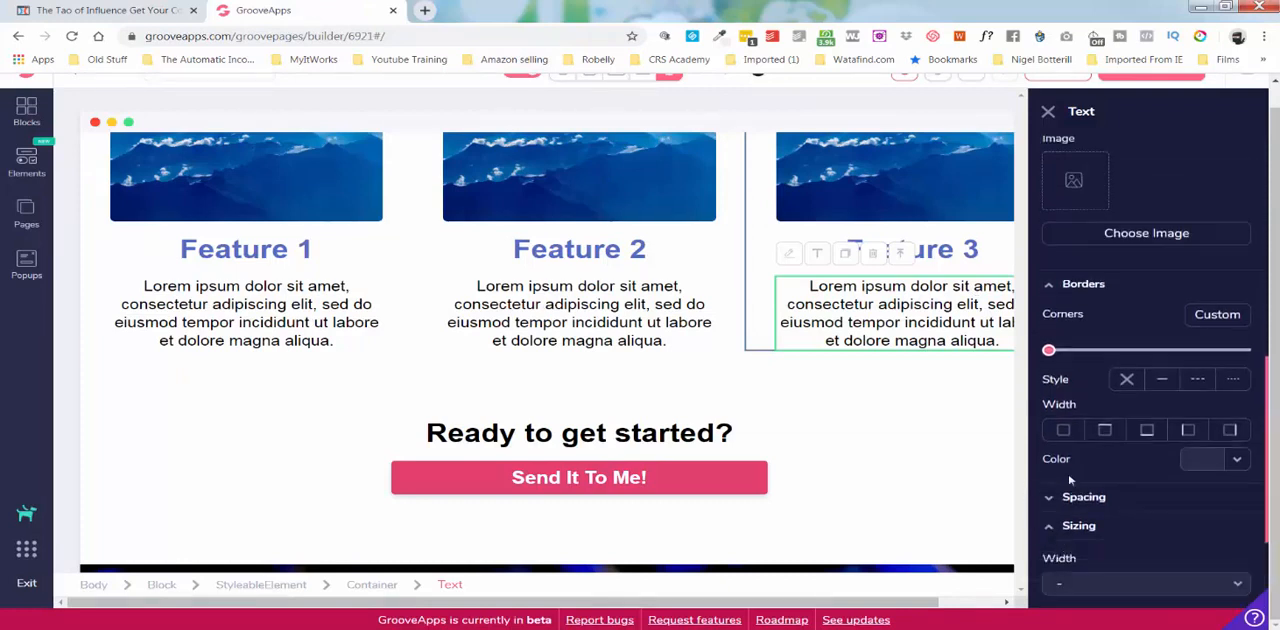
scroll(1075, 478, "down", 2)
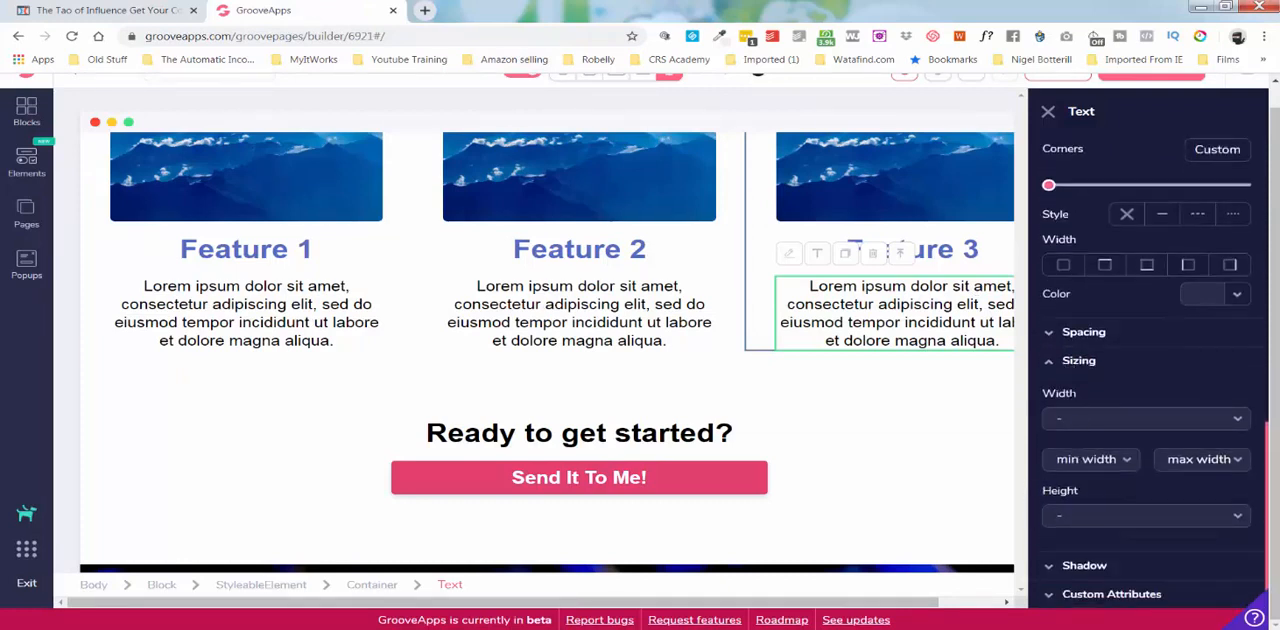
left_click(1054, 366)
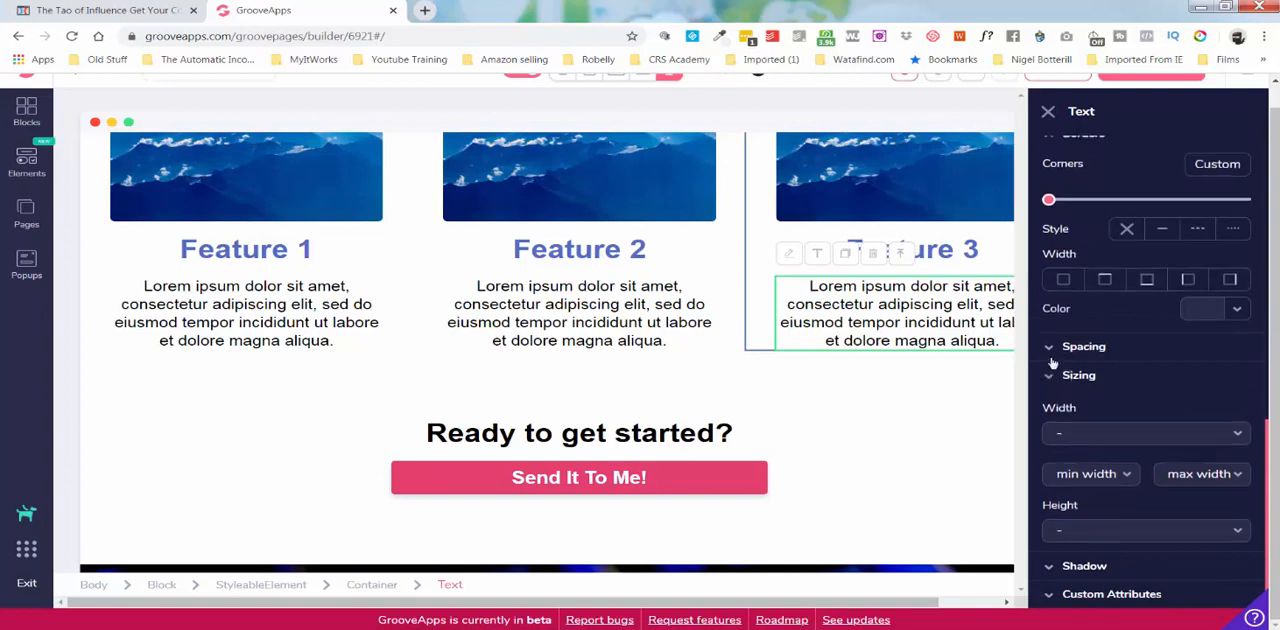
left_click(1086, 566)
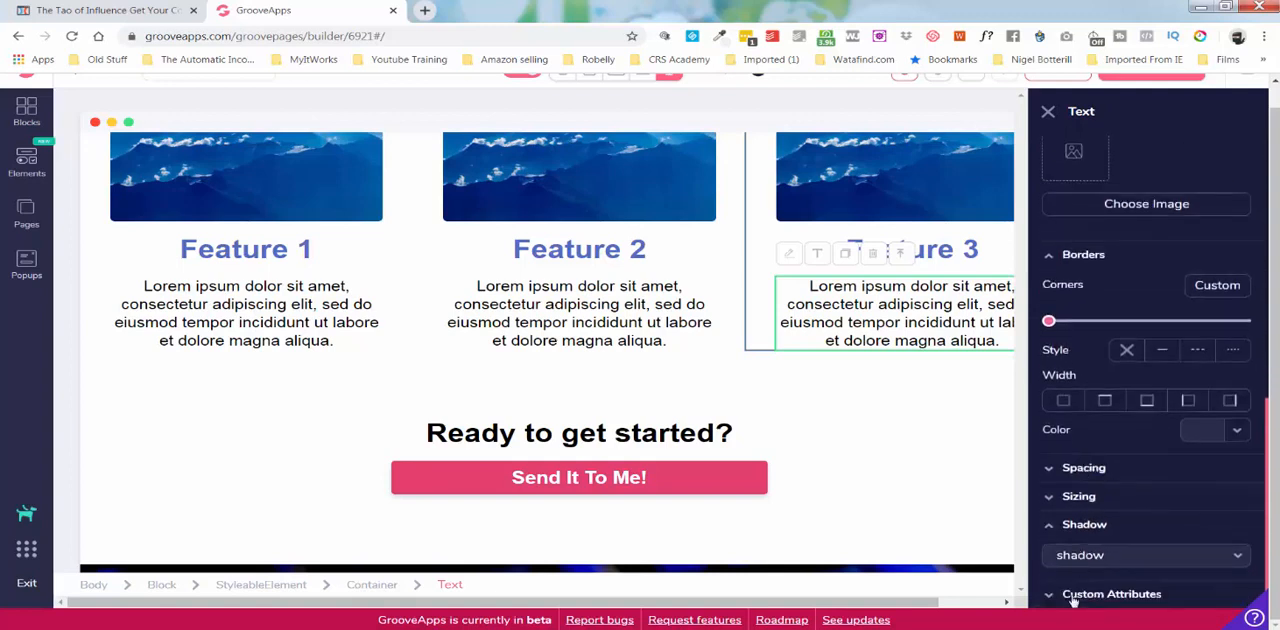
scroll(1084, 533, "down", 3)
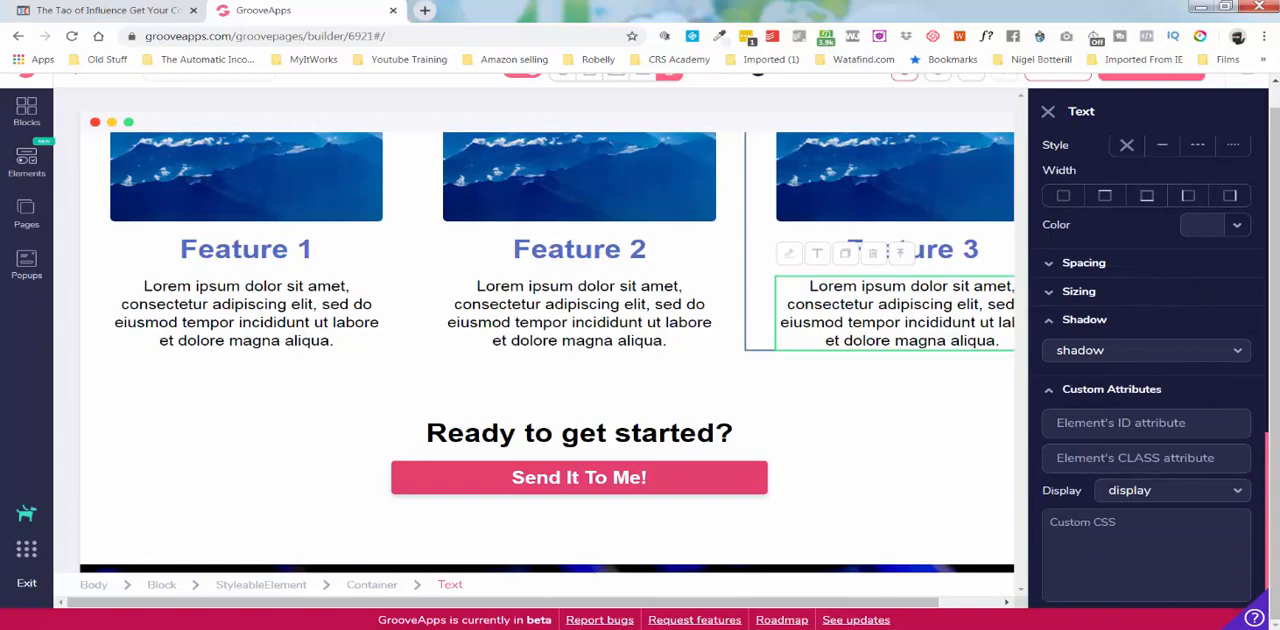
left_click(1047, 112)
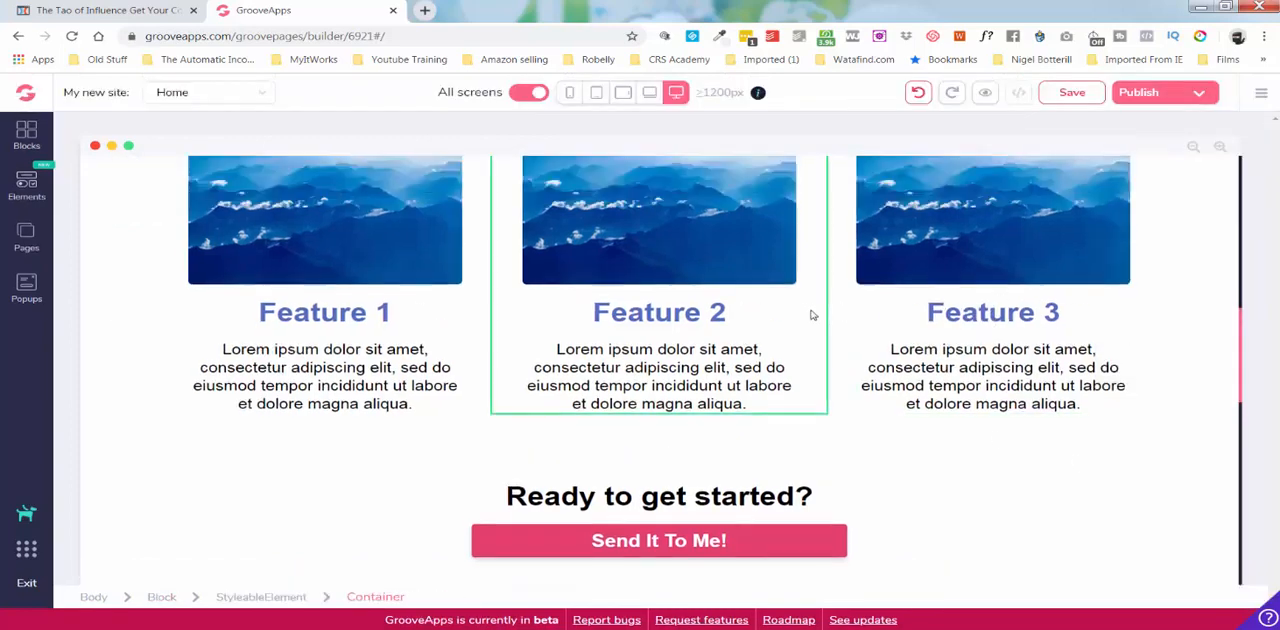
In the mobile view of the Home page, set the navigation menu's text size to sm.
scroll(813, 315, "up", 7)
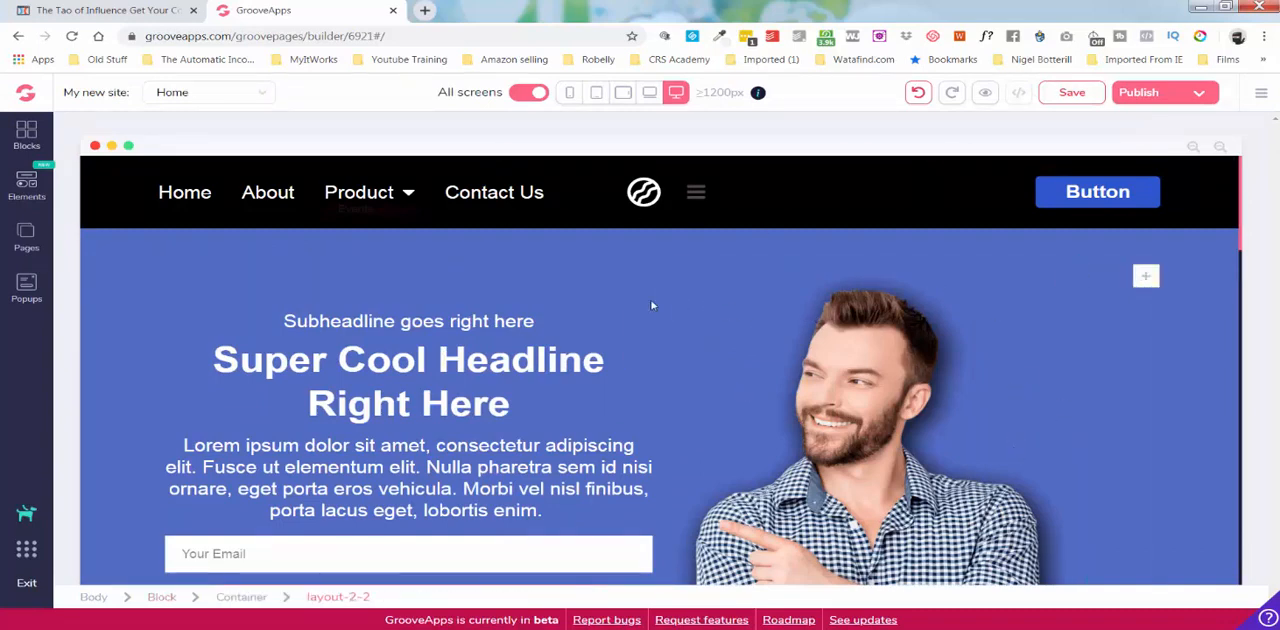
left_click(570, 99)
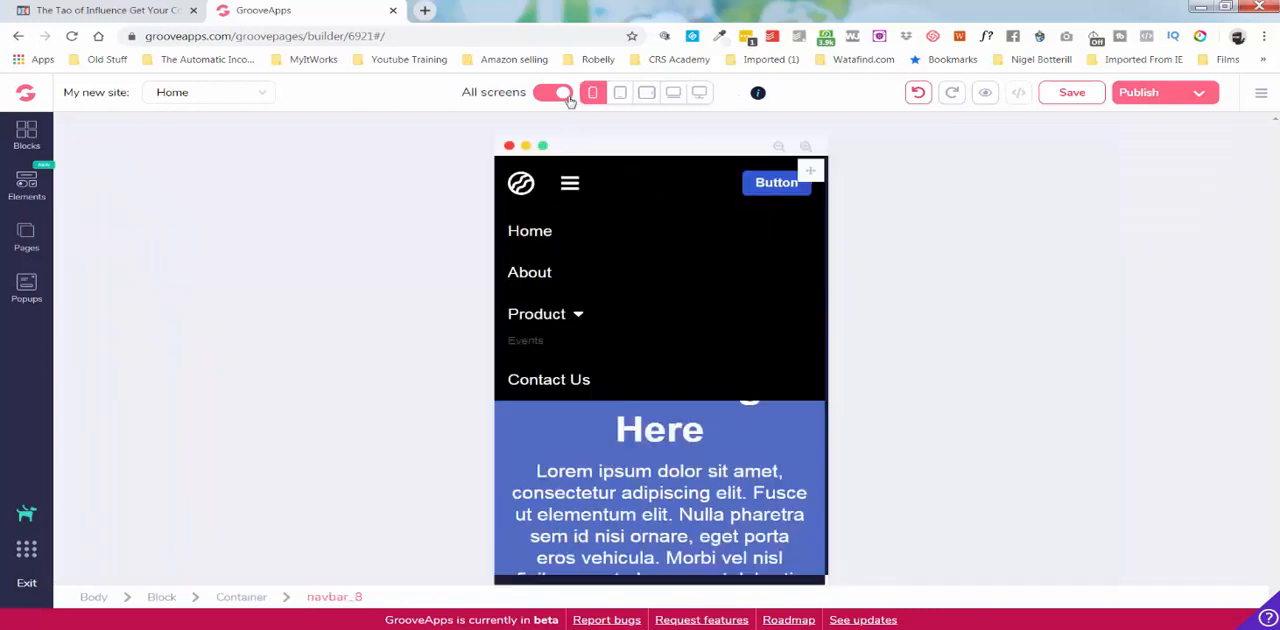
left_click(666, 238)
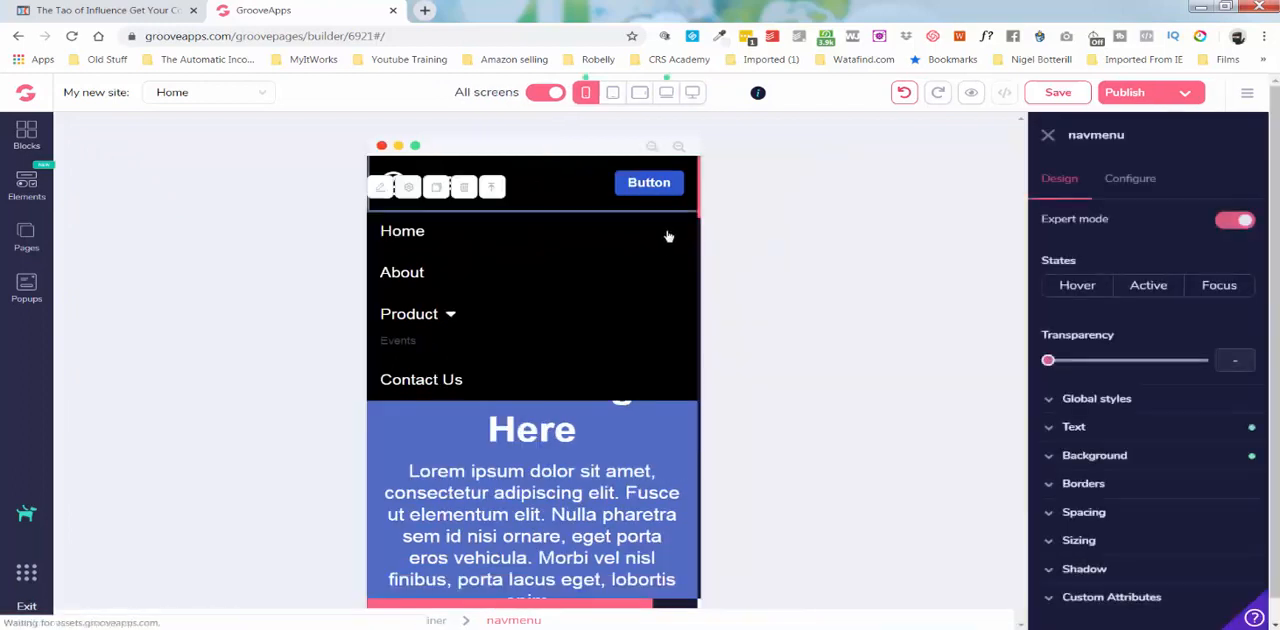
left_click(1076, 426)
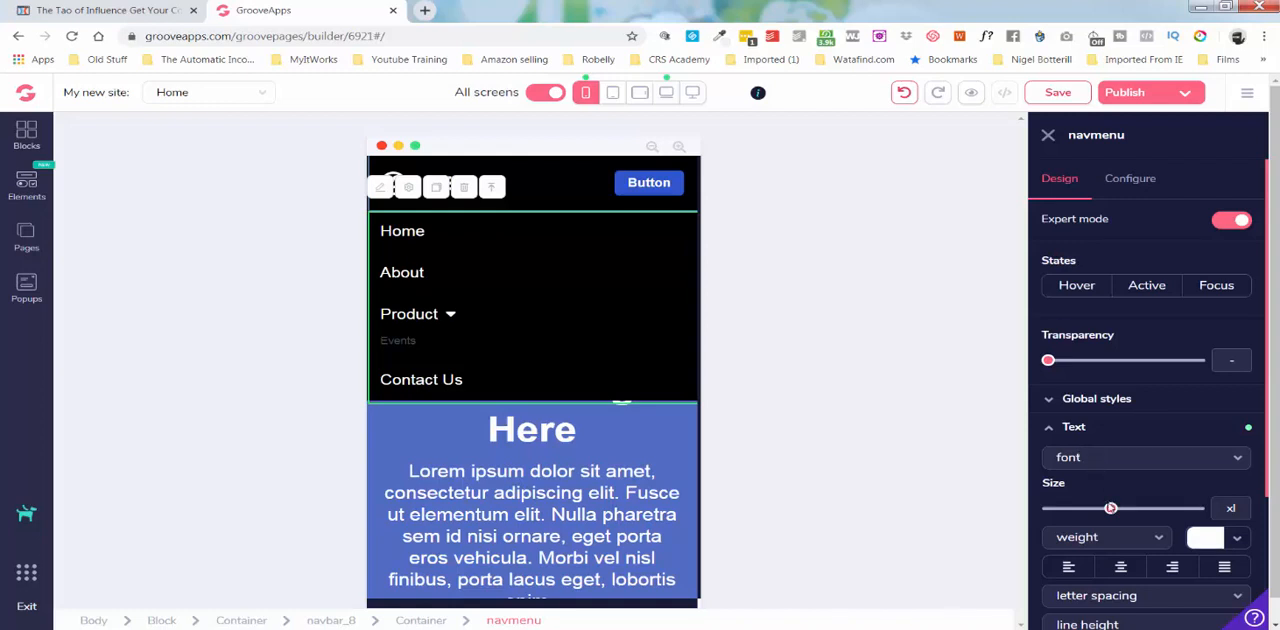
left_click_drag(1110, 510, 1074, 510)
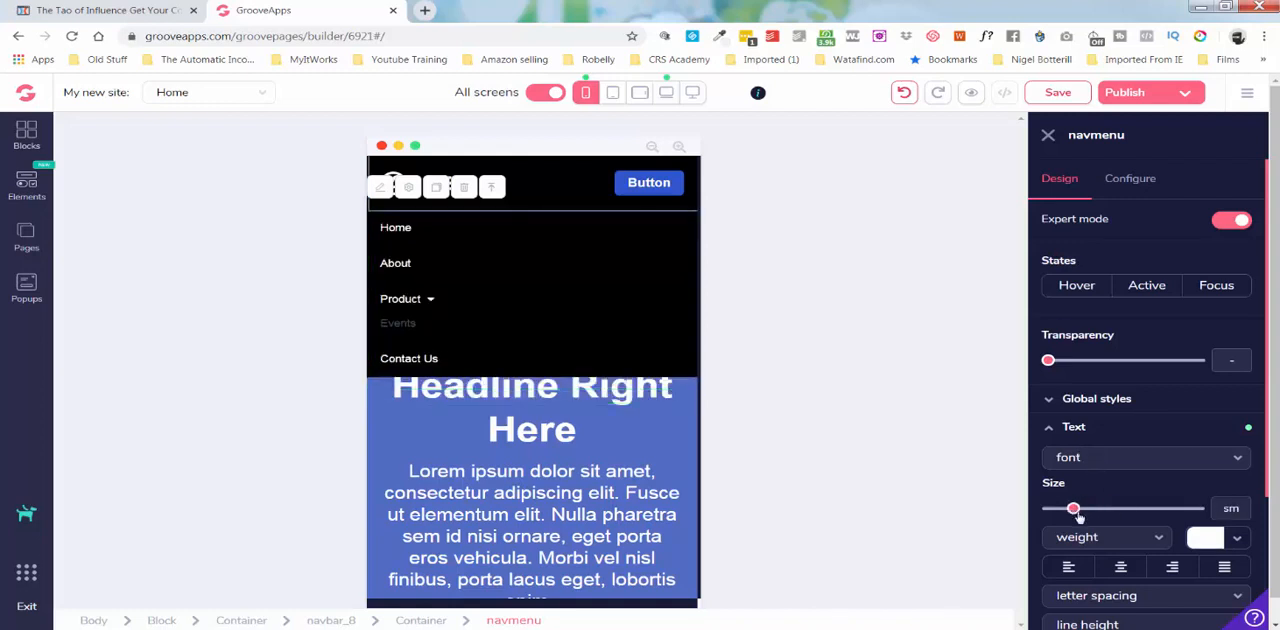
In the 768px view, set the navigation menu's text size to xs and save the site.
left_click(613, 95)
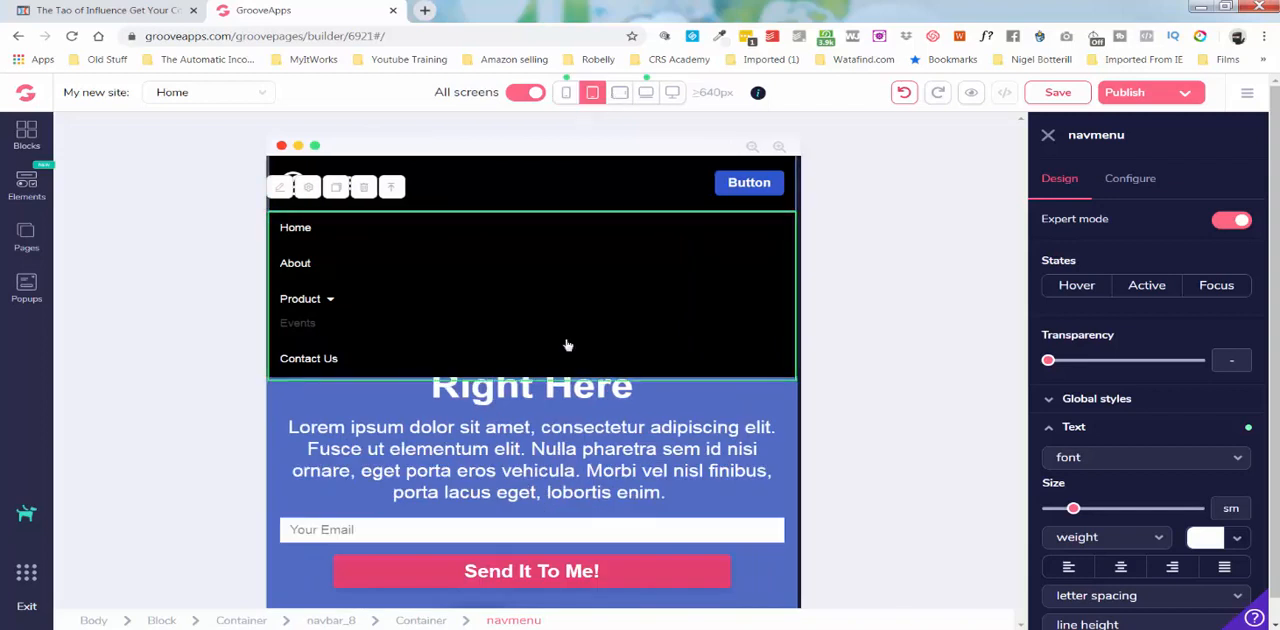
left_click(560, 400)
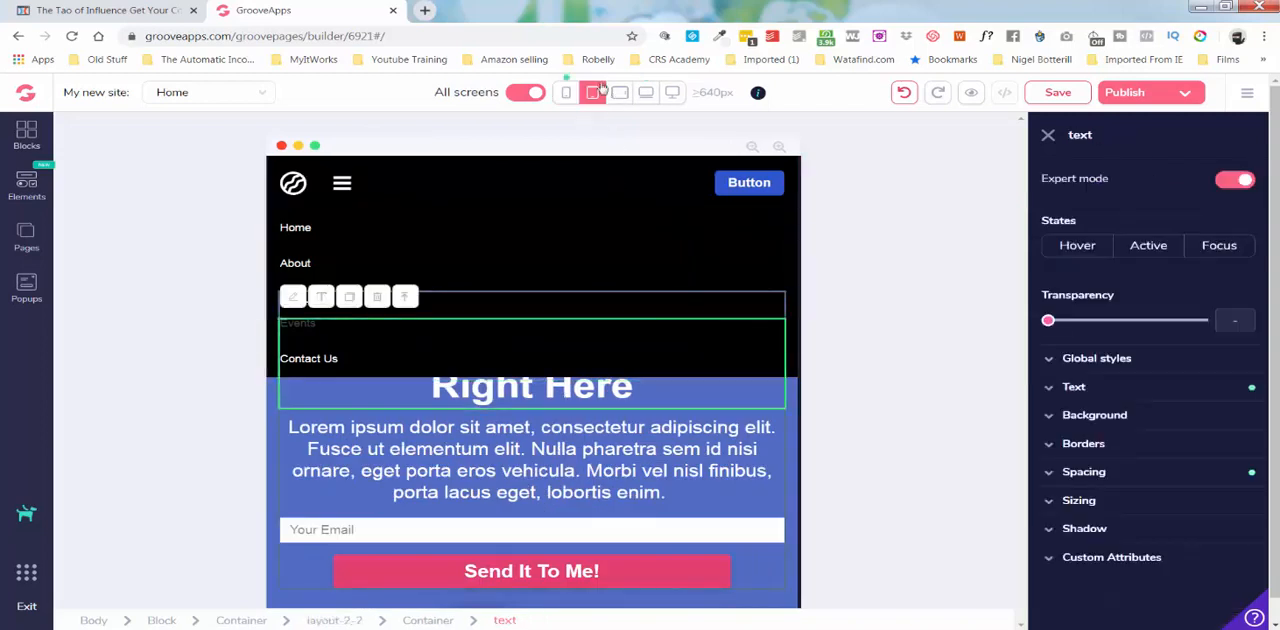
left_click(620, 92)
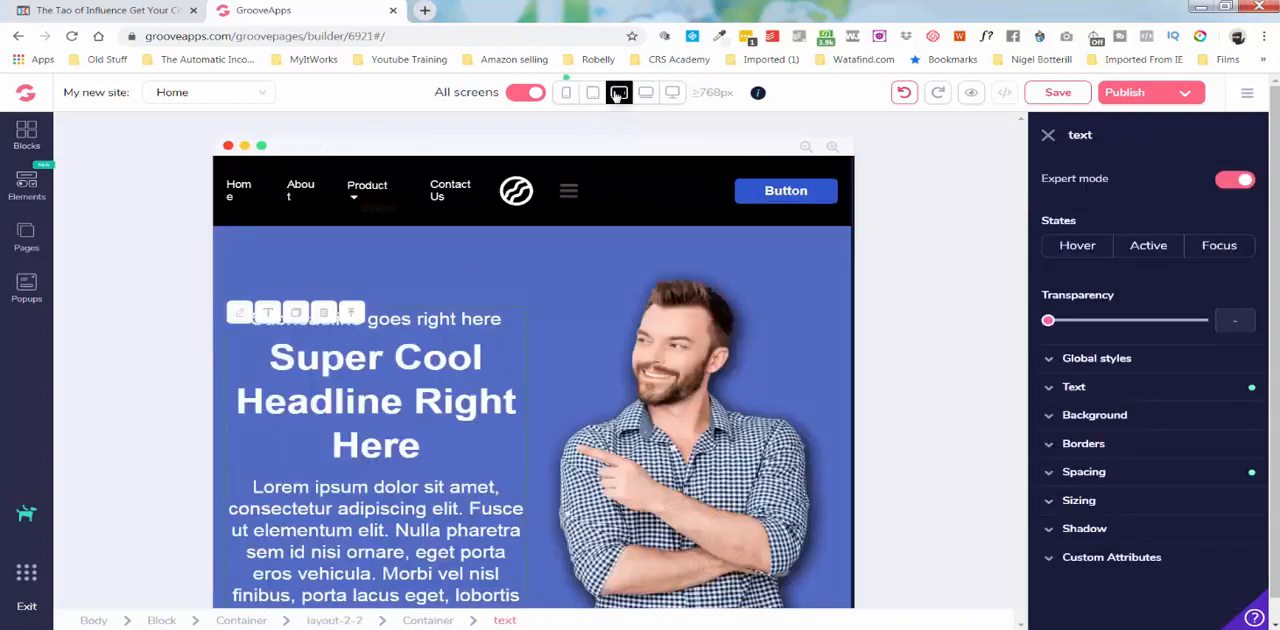
left_click(453, 191)
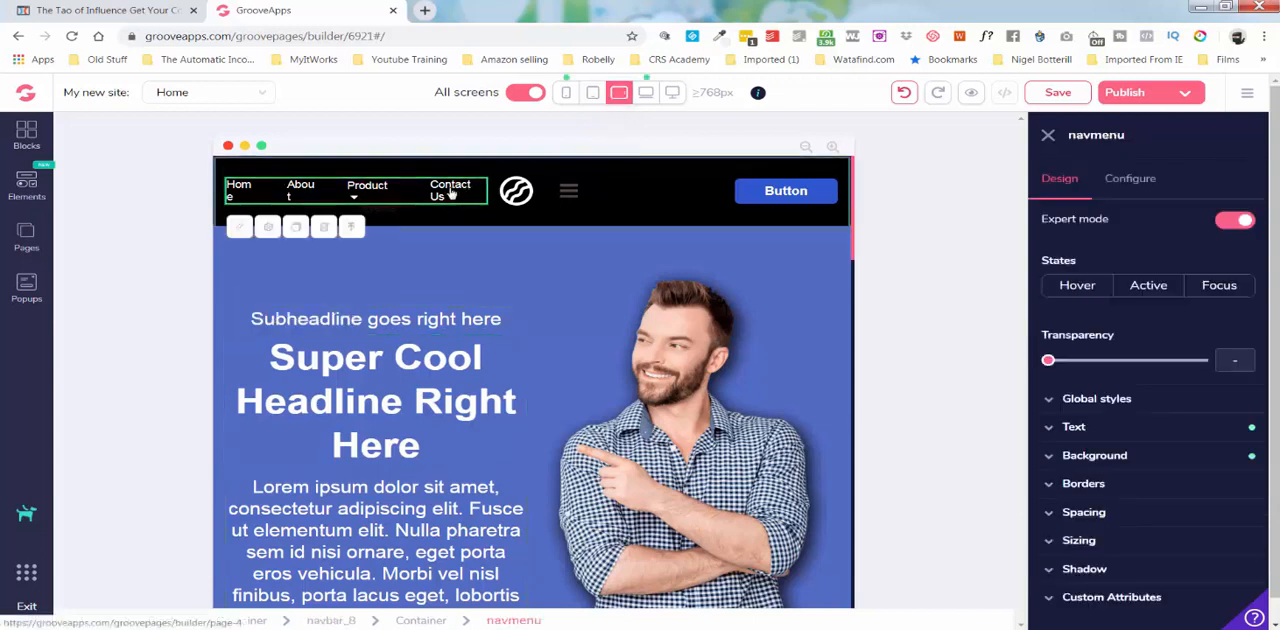
left_click(1083, 428)
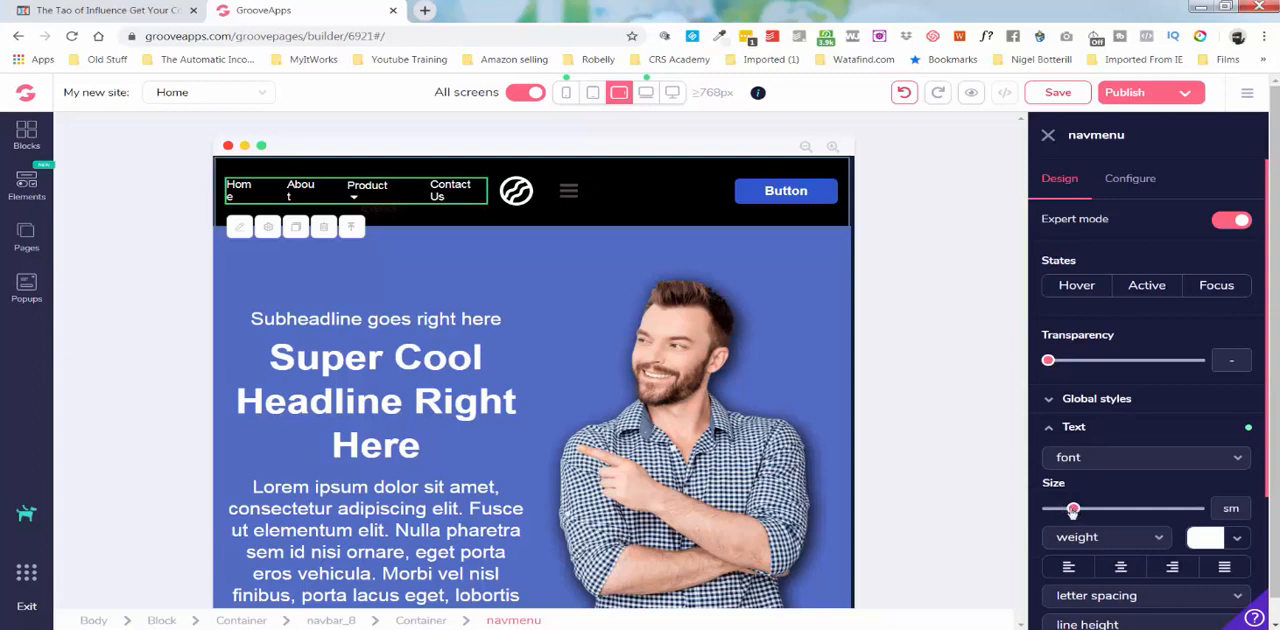
left_click_drag(1071, 511, 1061, 509)
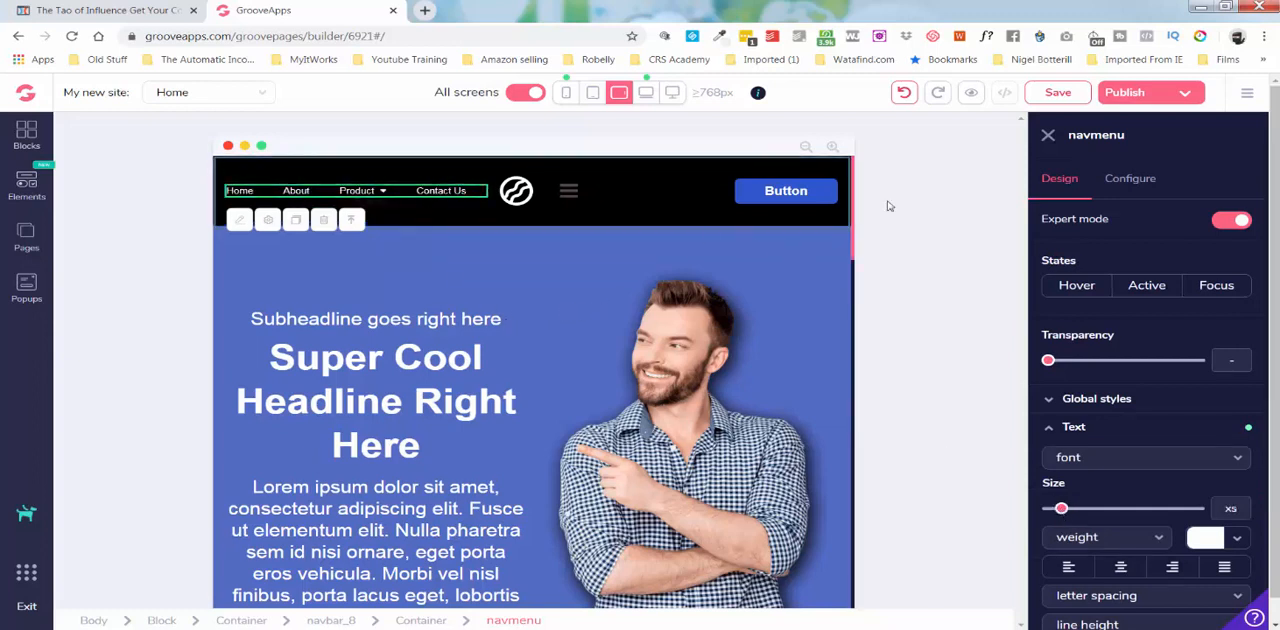
left_click(1058, 92)
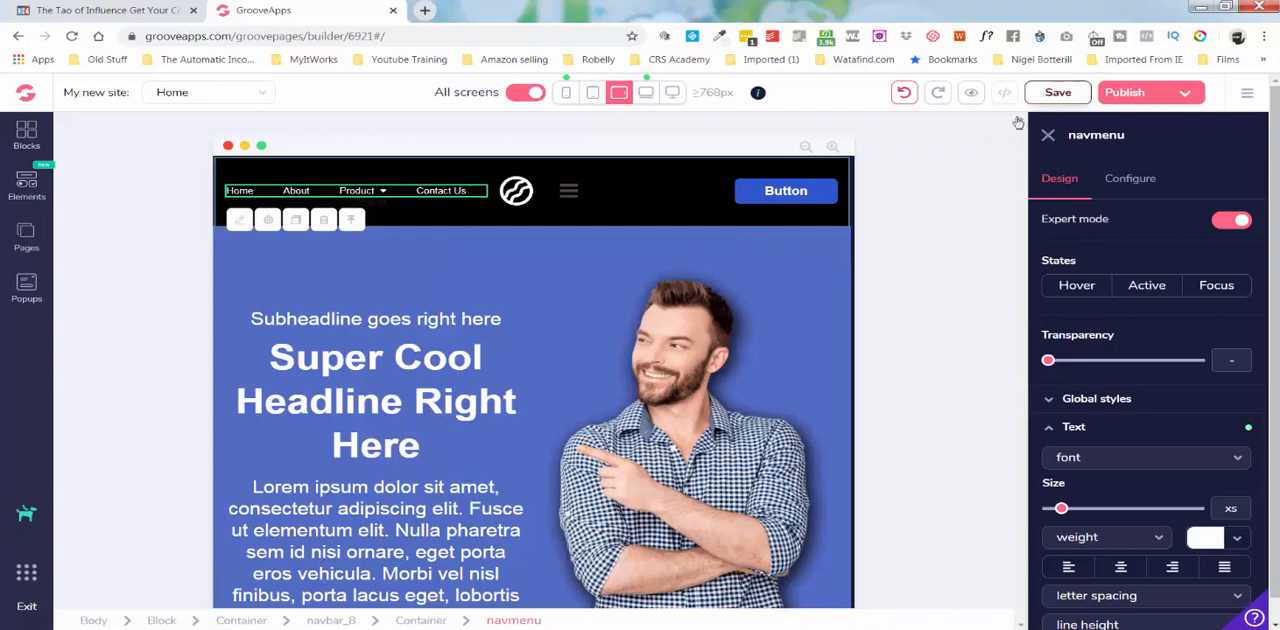
In the 992px view, try to shrink the wrapped navigation menu text by lowering its size to the minimum.
left_click(647, 93)
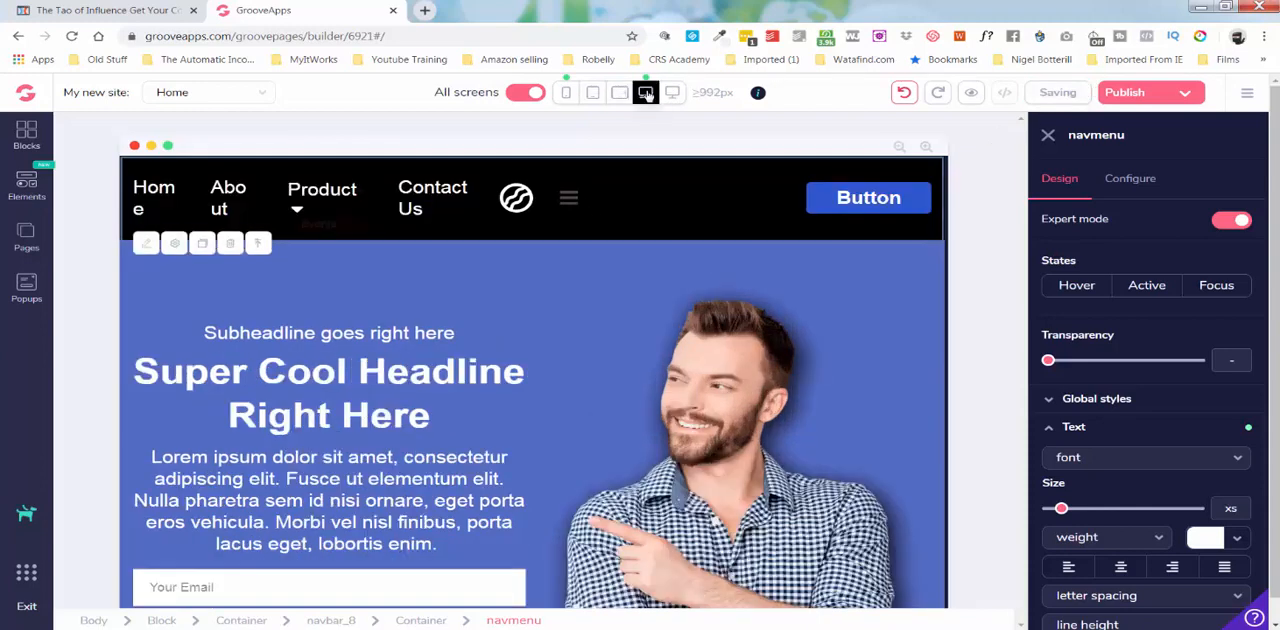
left_click(420, 204)
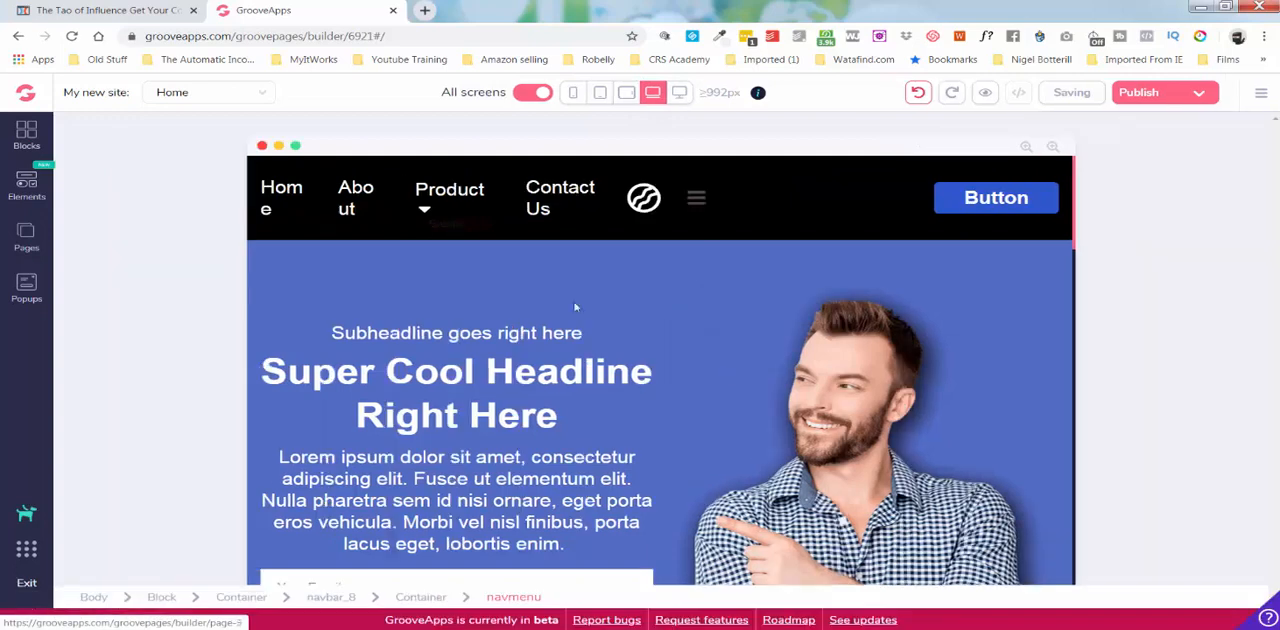
left_click(538, 203)
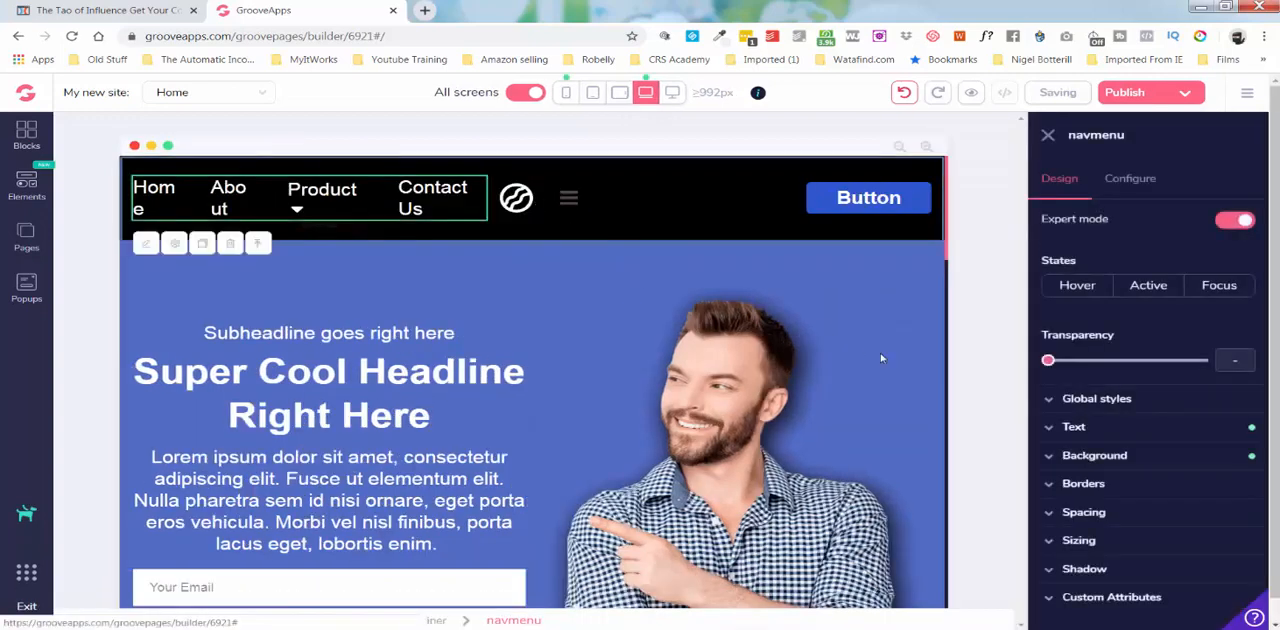
left_click(1070, 428)
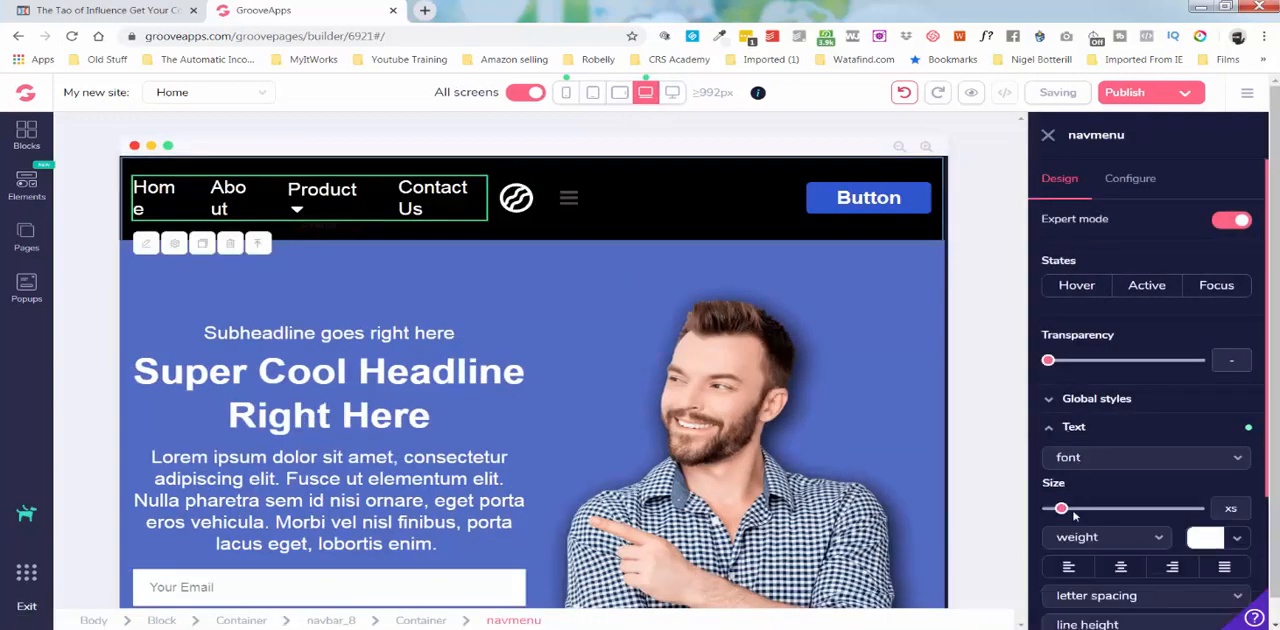
left_click_drag(1057, 512, 1048, 512)
left_click(466, 187)
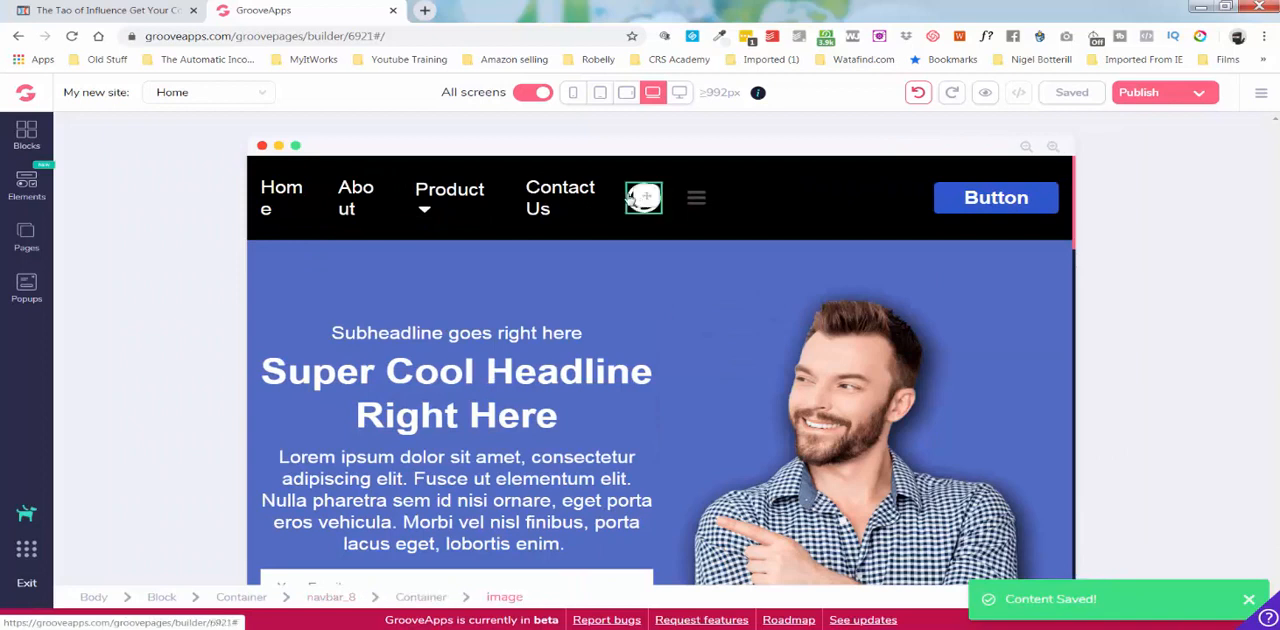
Compare the Home page's navigation bar in the 1200px, mobile and 640px views, returning to the 1200px view.
left_click(680, 93)
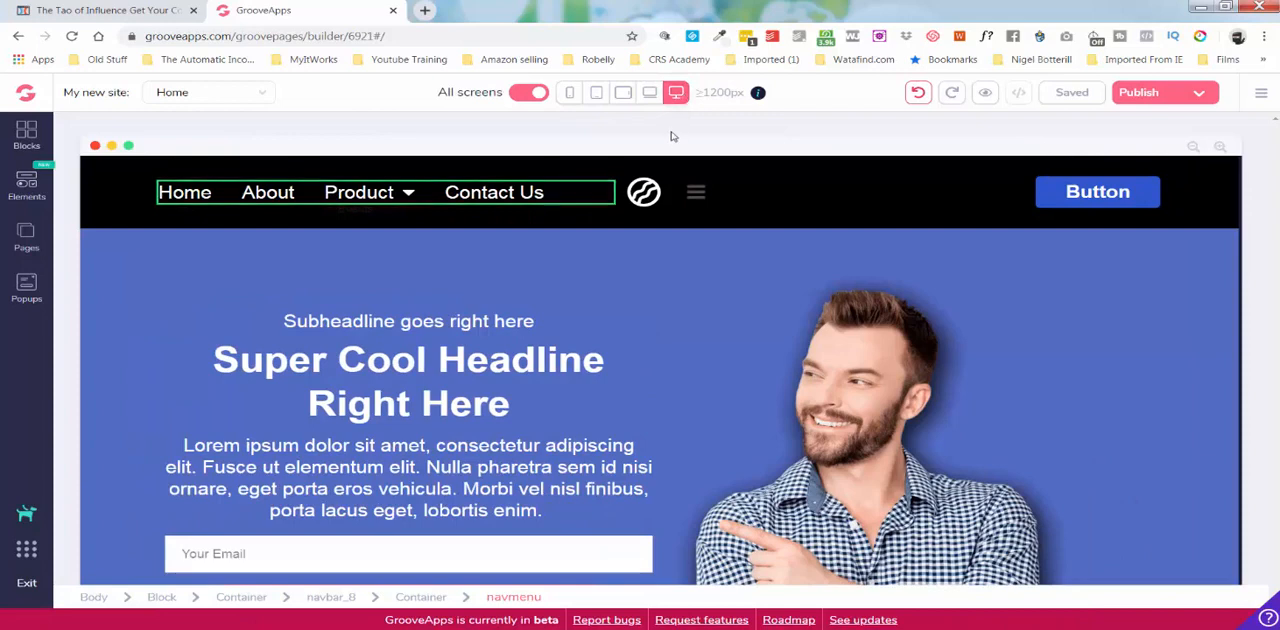
left_click(570, 94)
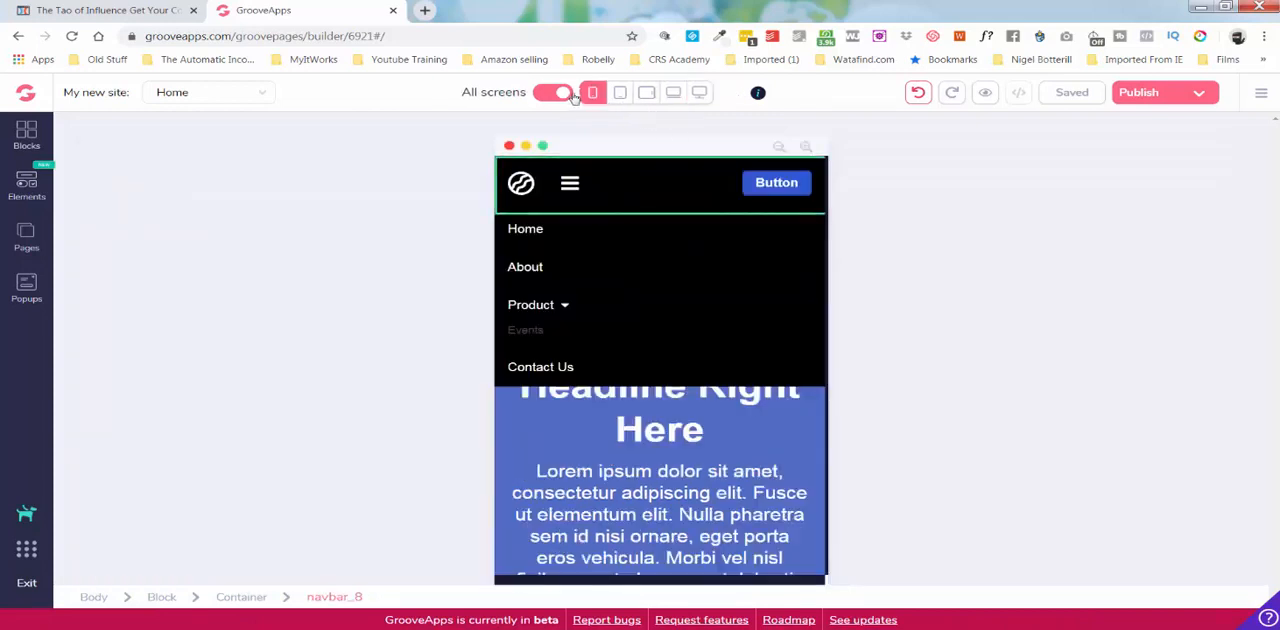
left_click(619, 92)
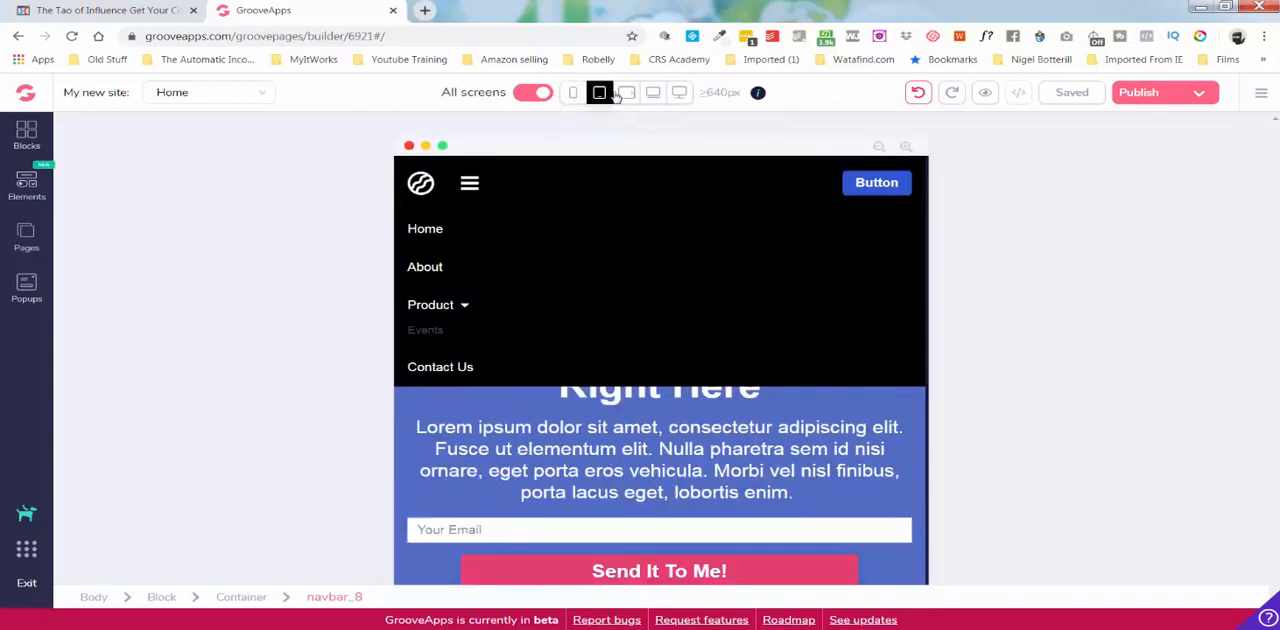
left_click(677, 93)
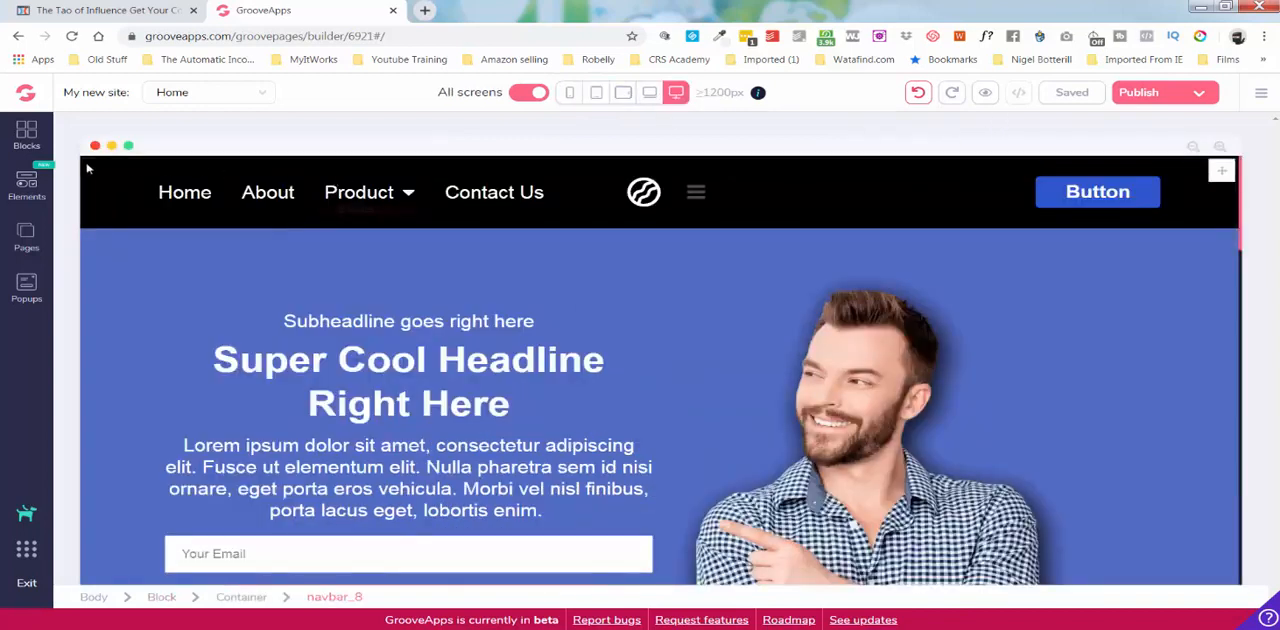
Browse the full collection of designed blocks available for the page.
left_click(27, 137)
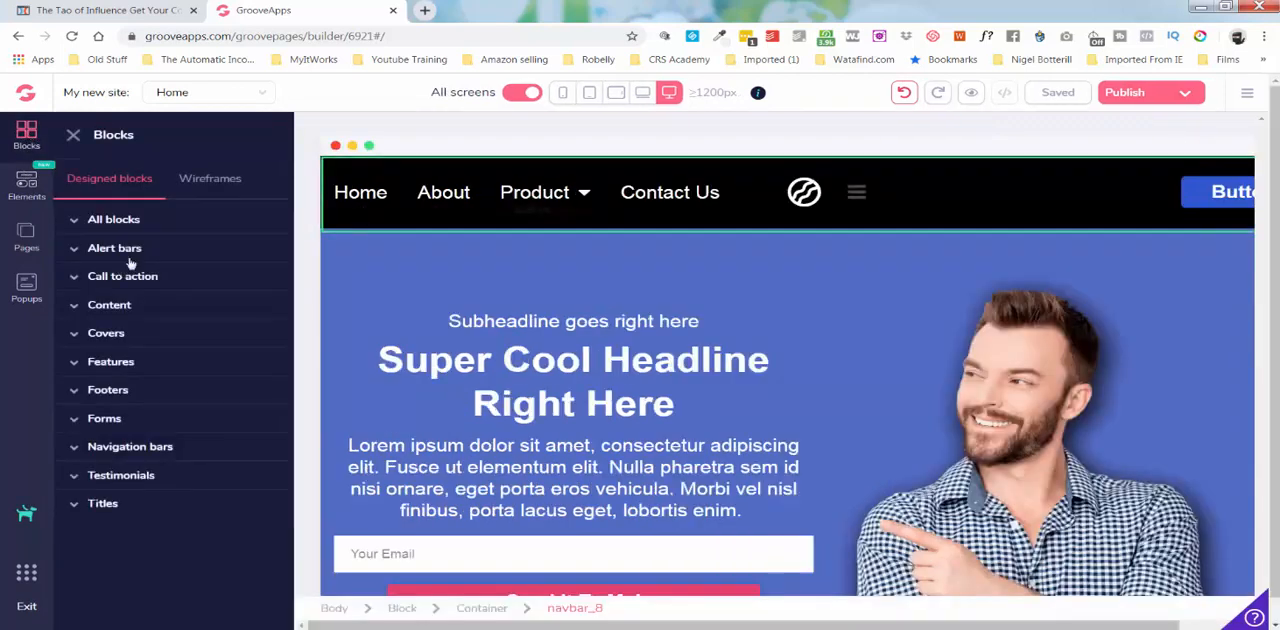
left_click(90, 220)
scroll(128, 320, "down", 5)
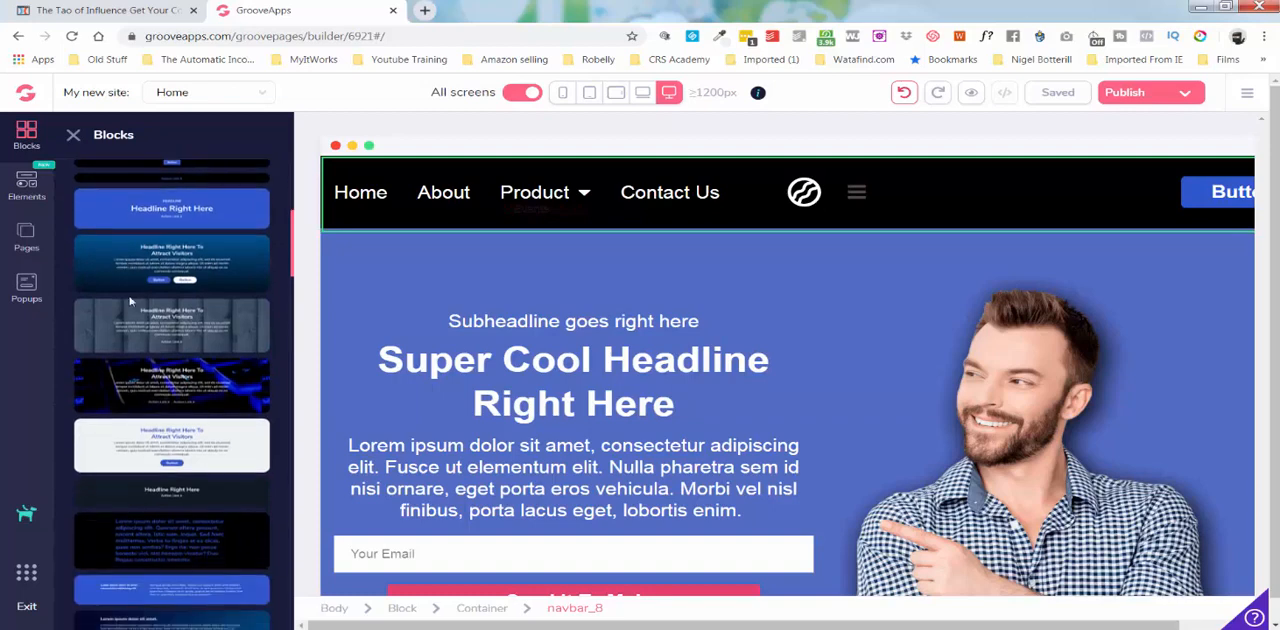
scroll(129, 300, "down", 10)
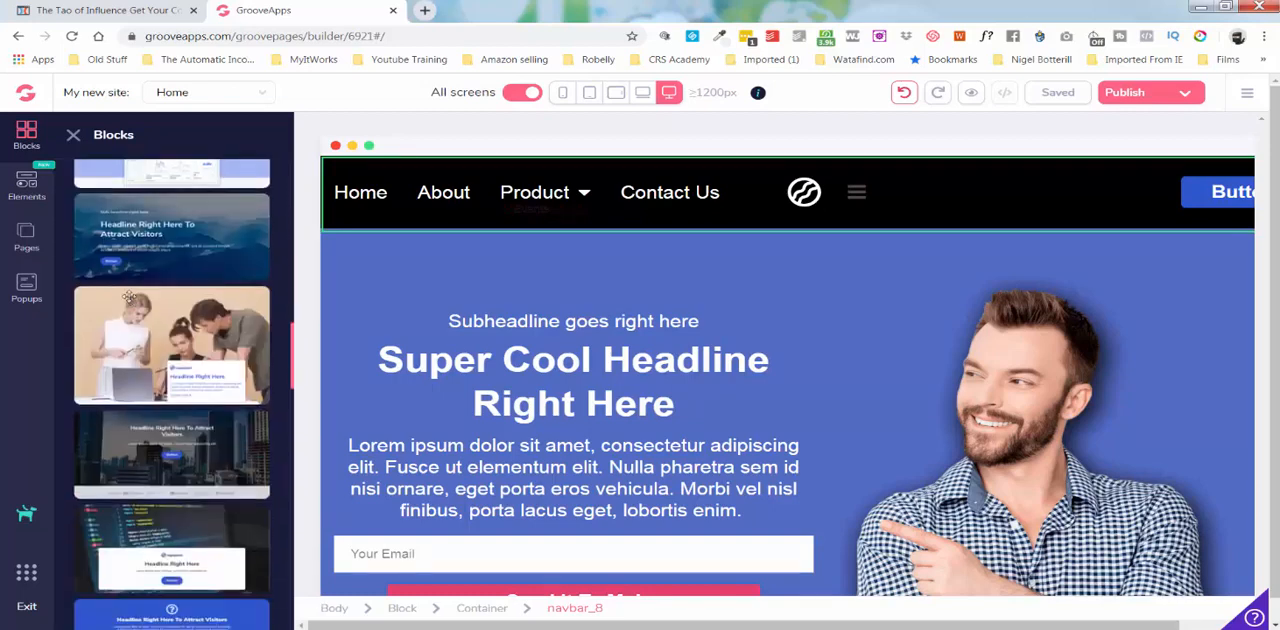
scroll(129, 296, "down", 10)
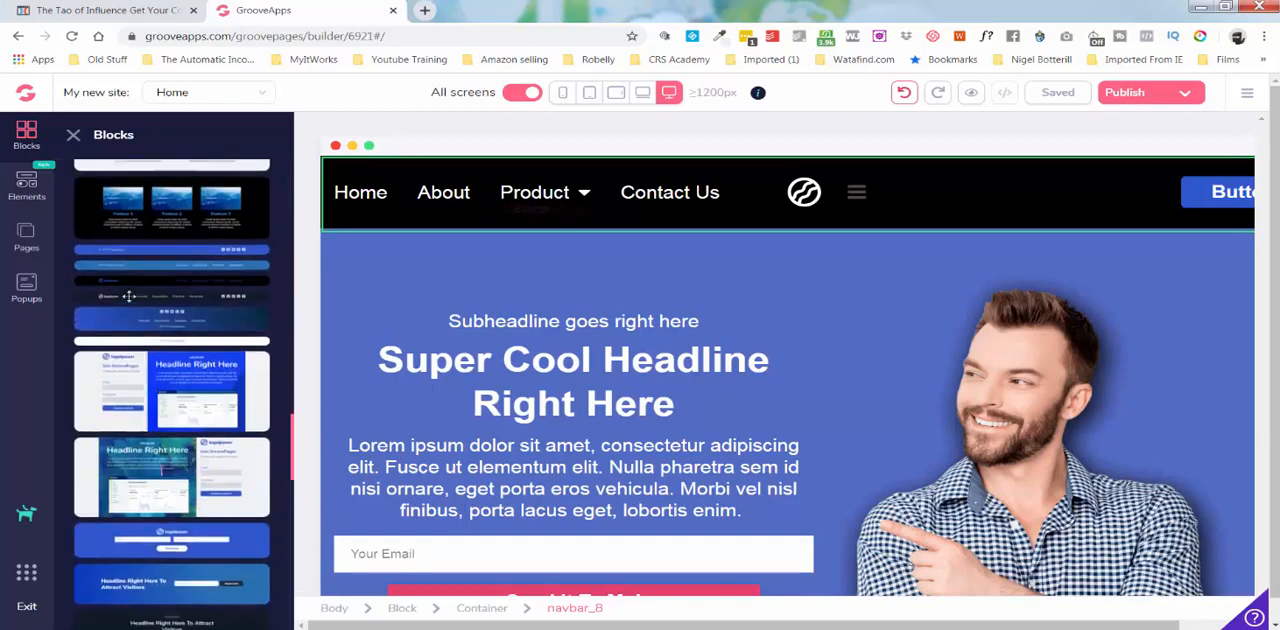
Look through the layout, text, list and button elements, and add a Carousel media element directly below the Home page's navigation bar.
scroll(129, 296, "down", 10)
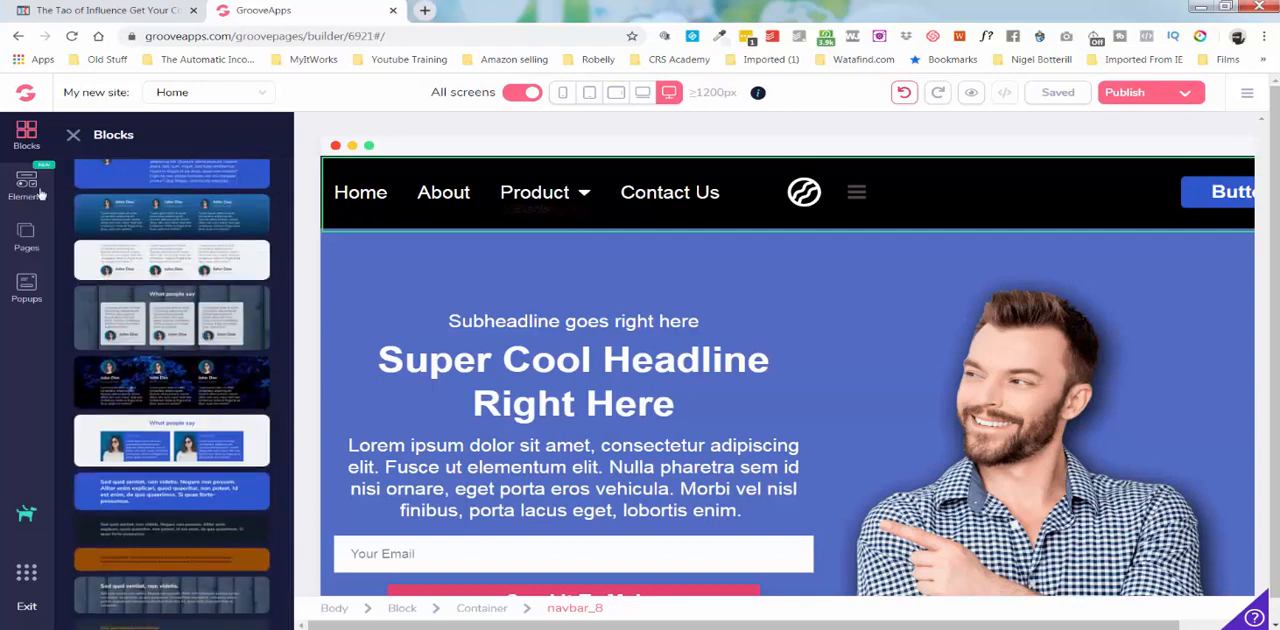
left_click(36, 190)
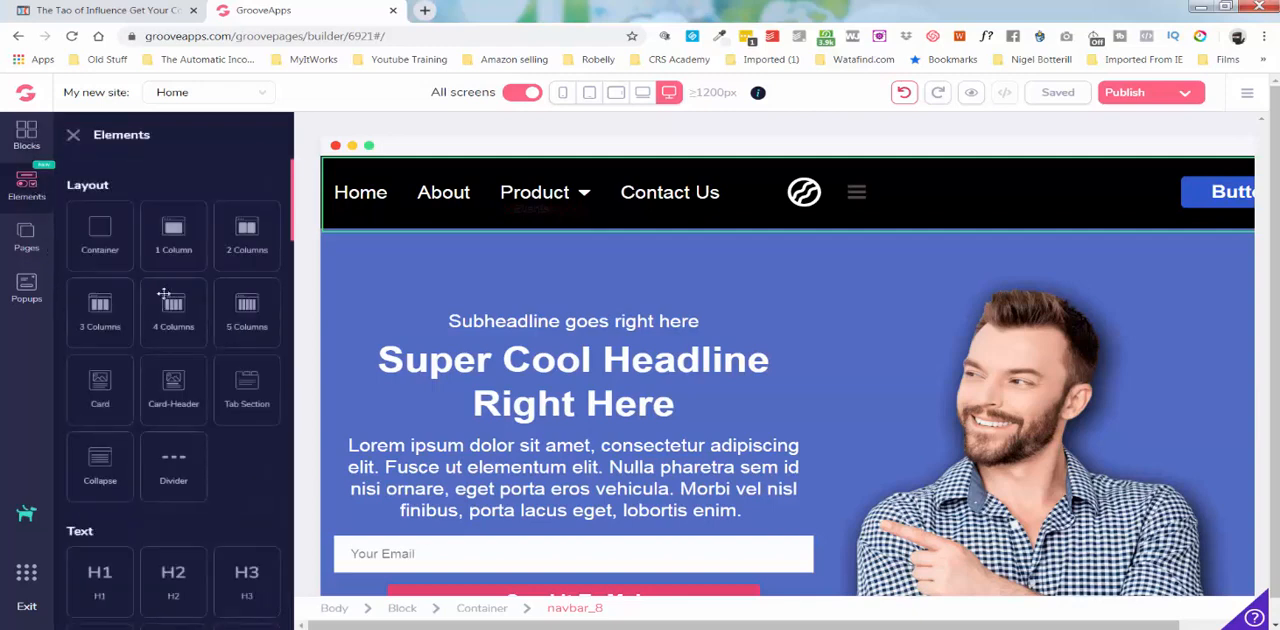
scroll(163, 293, "down", 3)
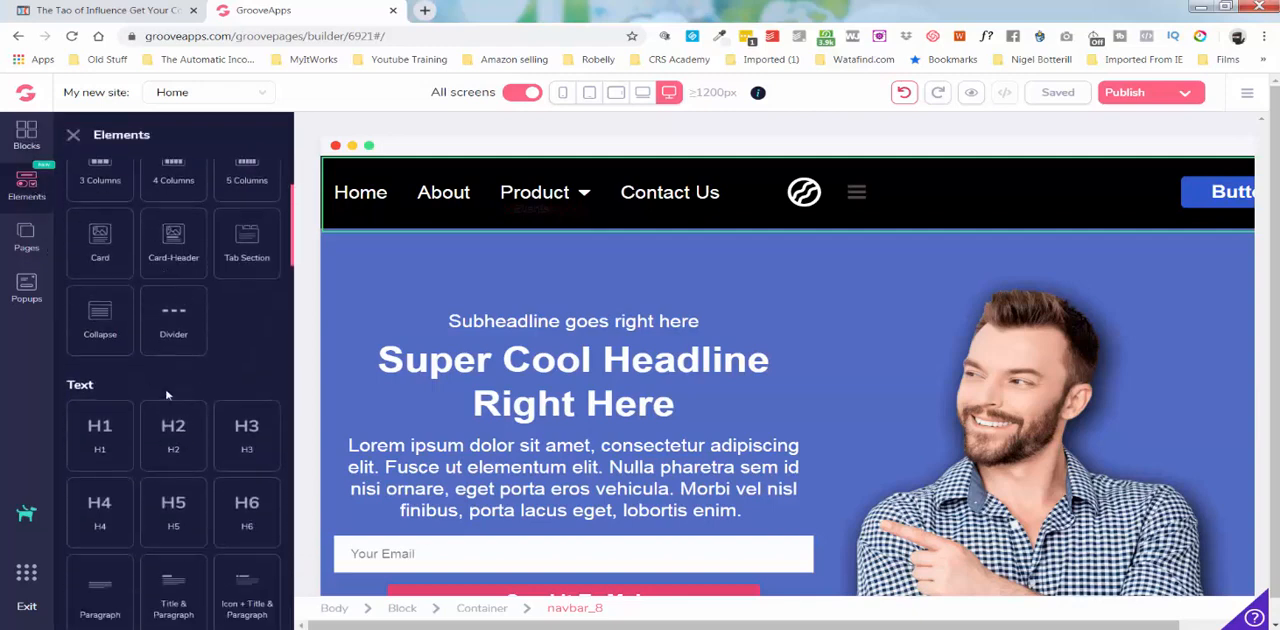
scroll(238, 349, "down", 4)
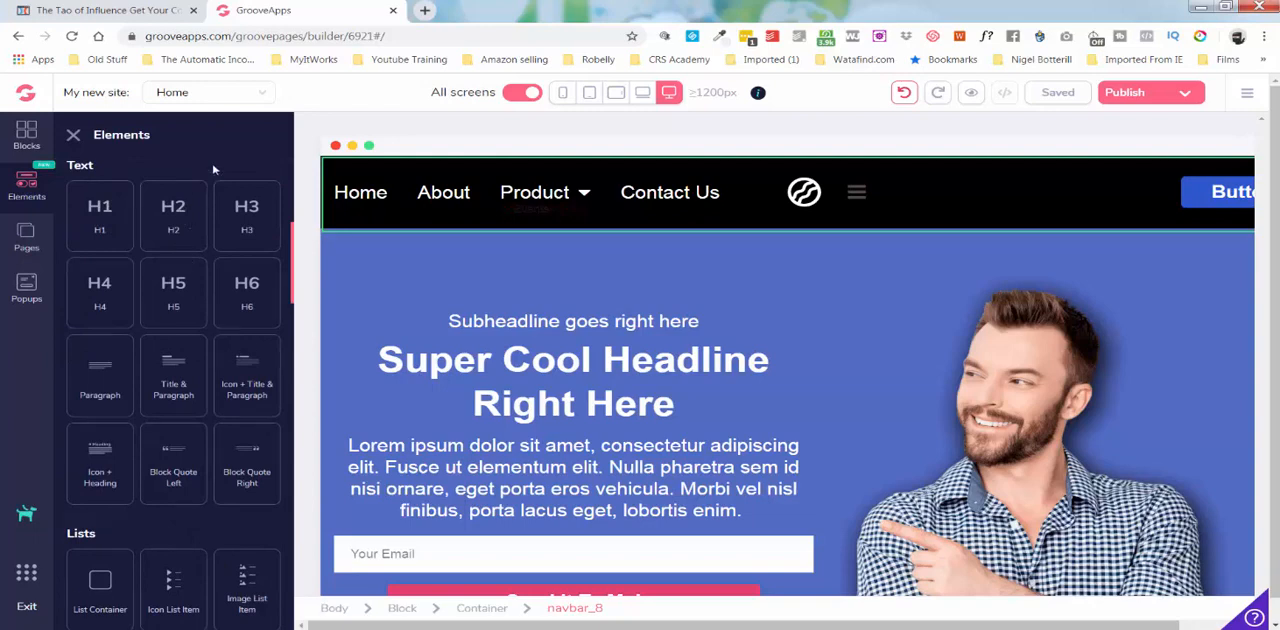
scroll(212, 214, "down", 3)
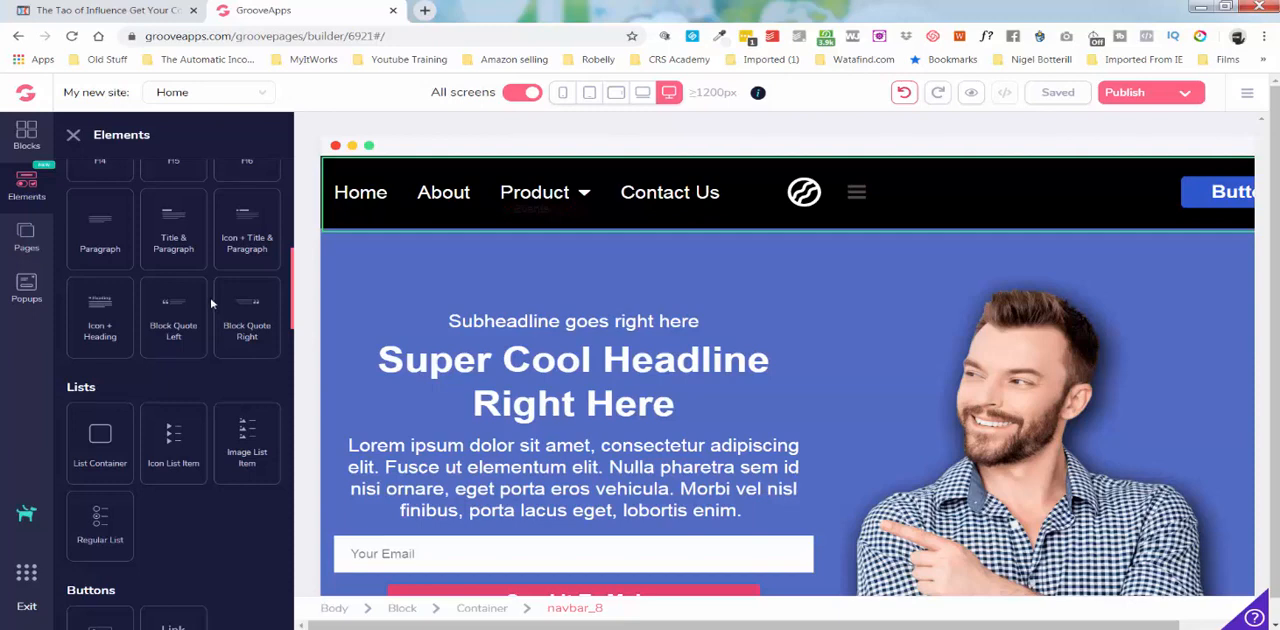
scroll(211, 303, "down", 3)
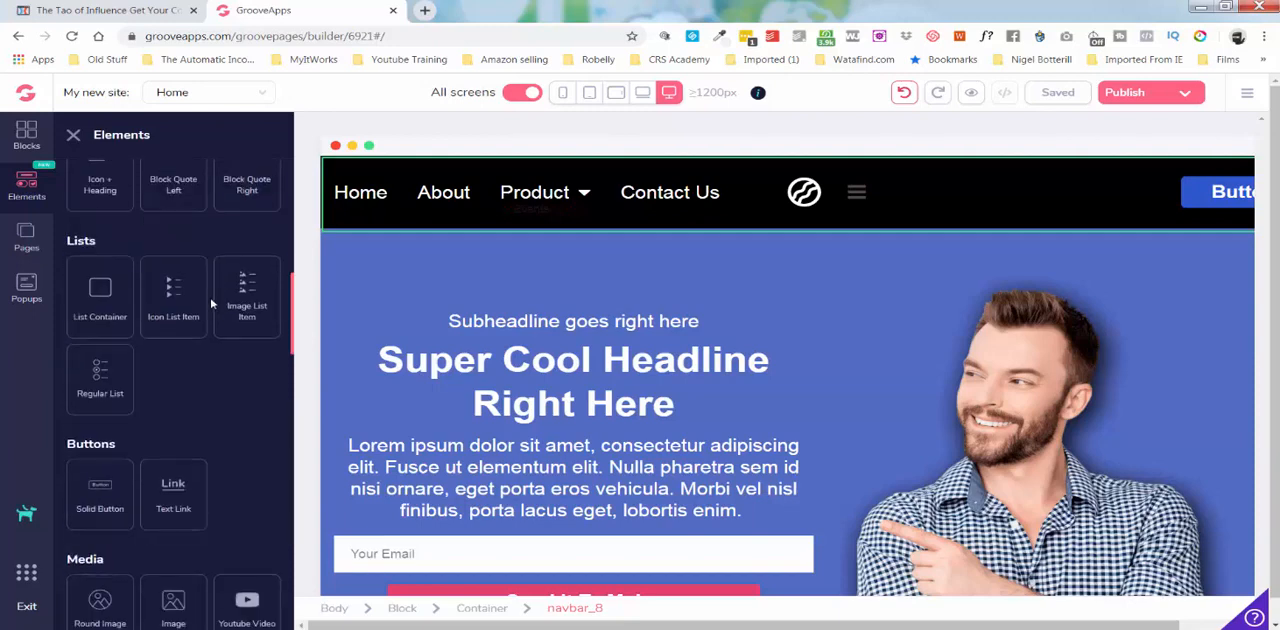
scroll(211, 303, "down", 3)
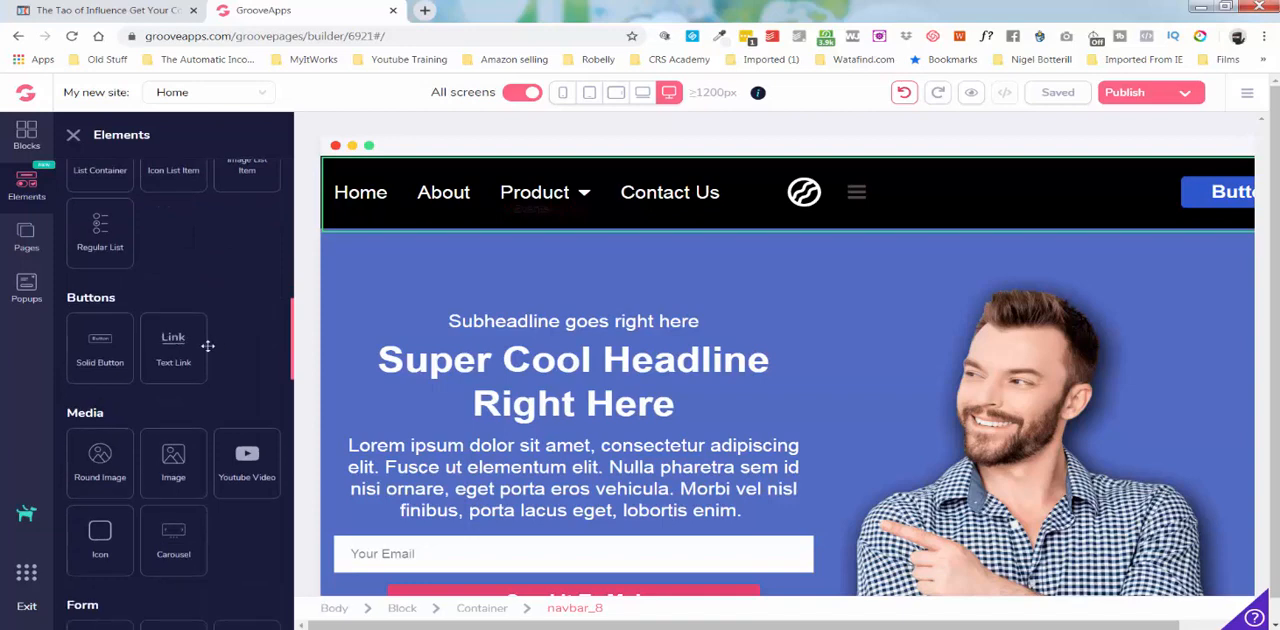
scroll(249, 285, "down", 3)
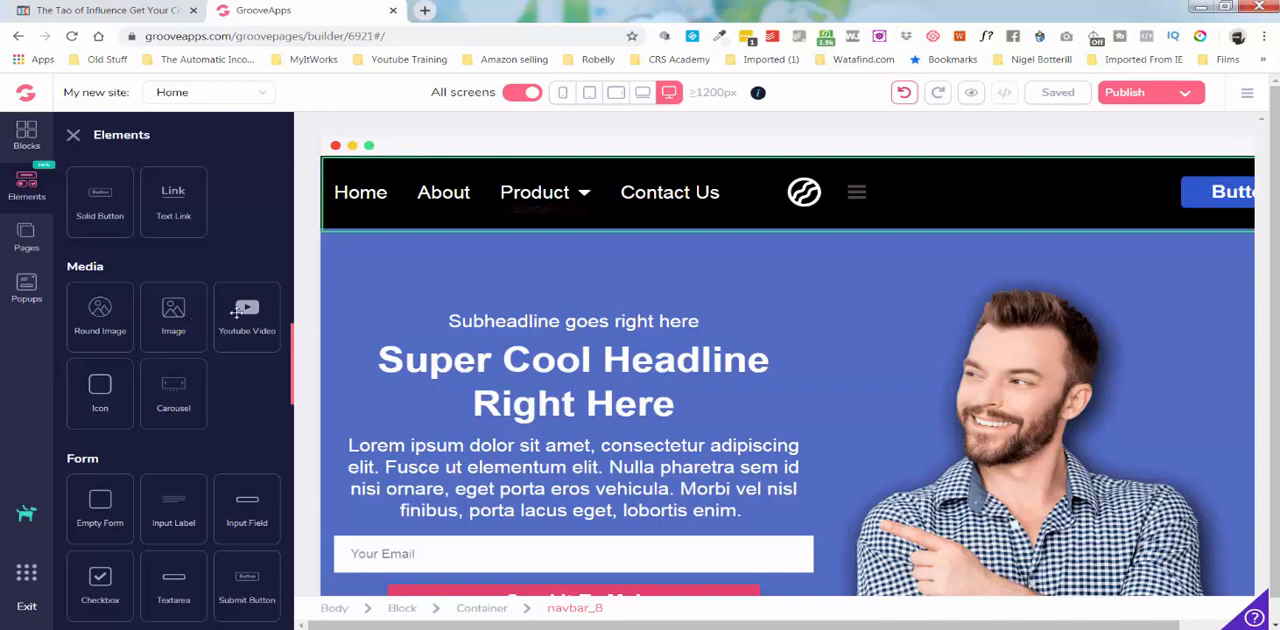
scroll(236, 312, "down", 3)
left_click_drag(173, 243, 500, 260)
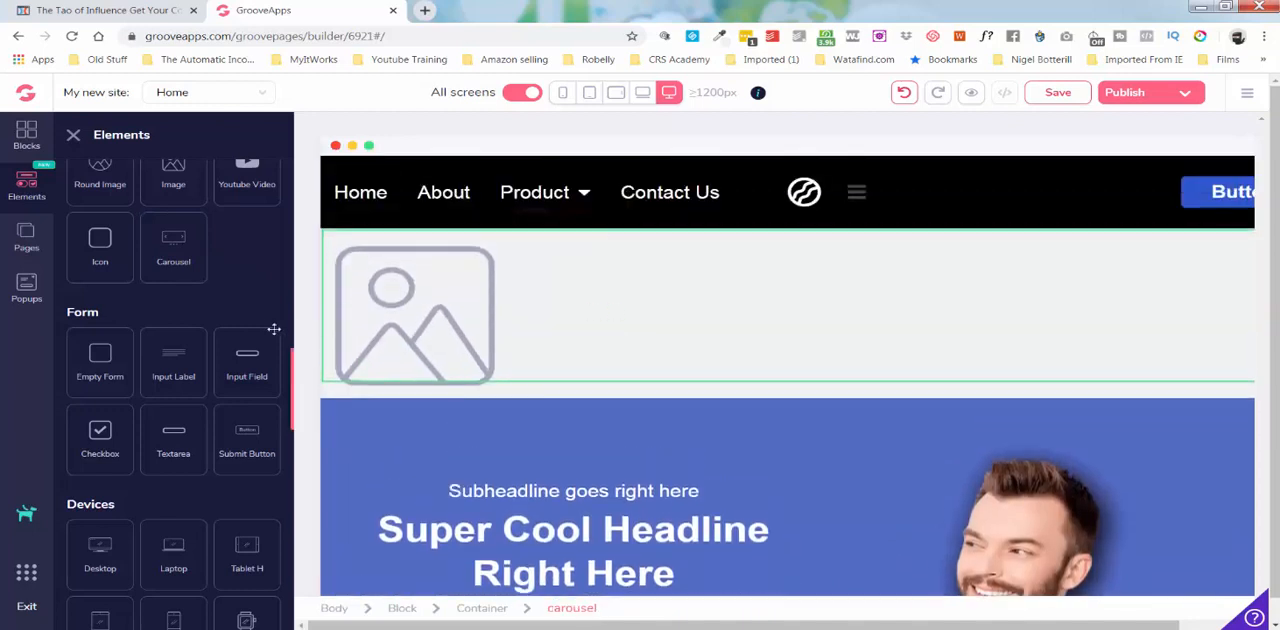
Add a Watch device mockup between the navigation bar and the carousel.
scroll(236, 276, "down", 2)
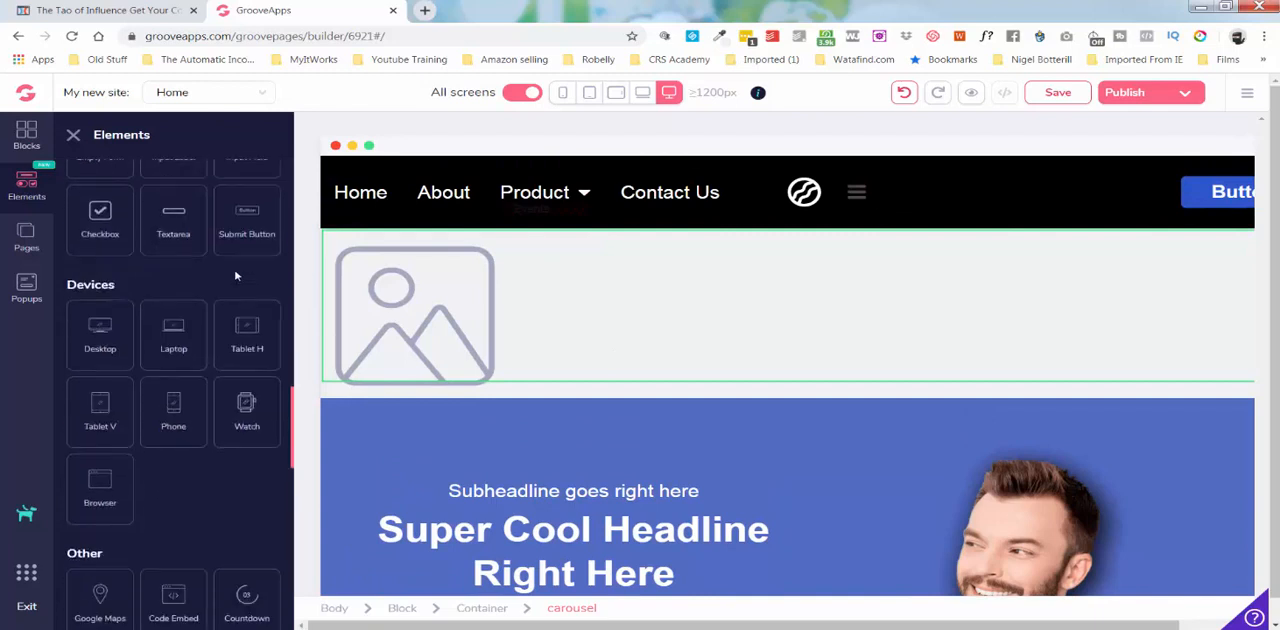
scroll(236, 276, "down", 1)
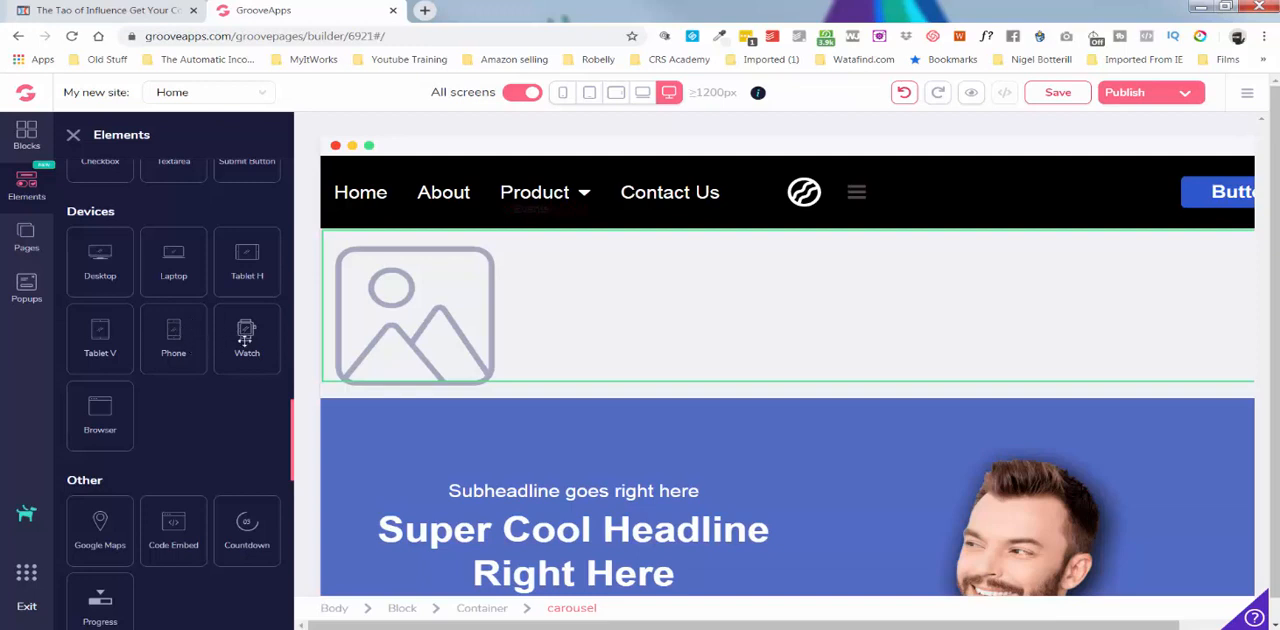
left_click_drag(245, 340, 365, 330)
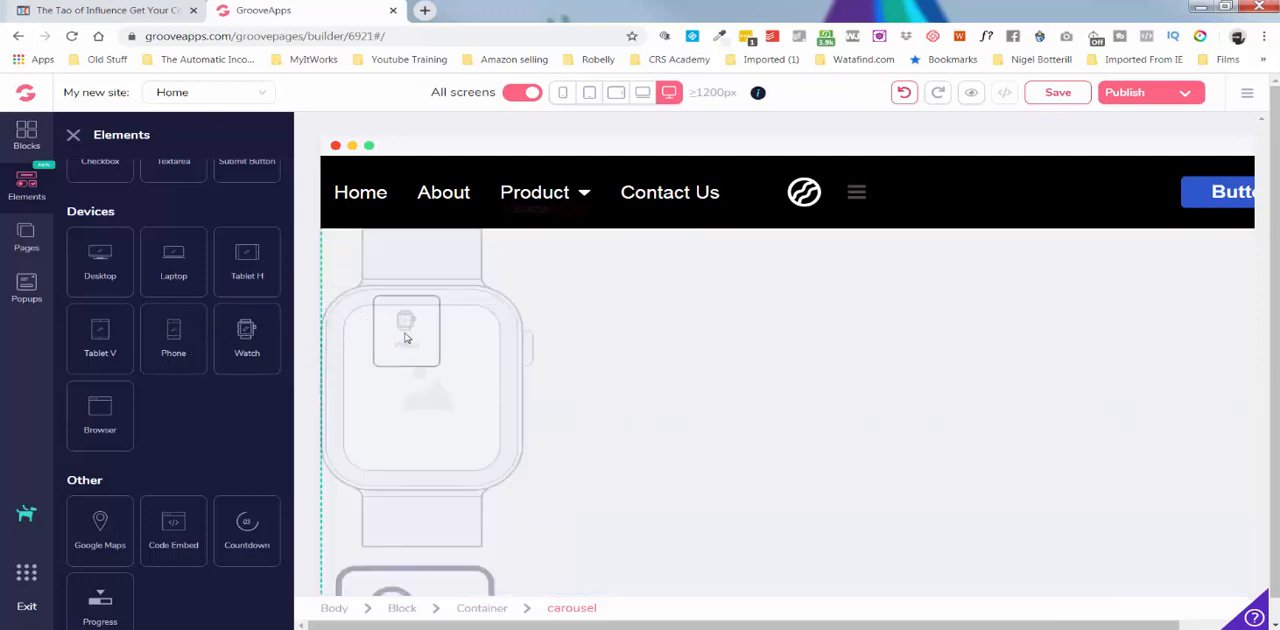
Search the free stock photos for "run" for the watch mockup and import the photo of a runner passing a waterfront railing.
left_click(478, 305)
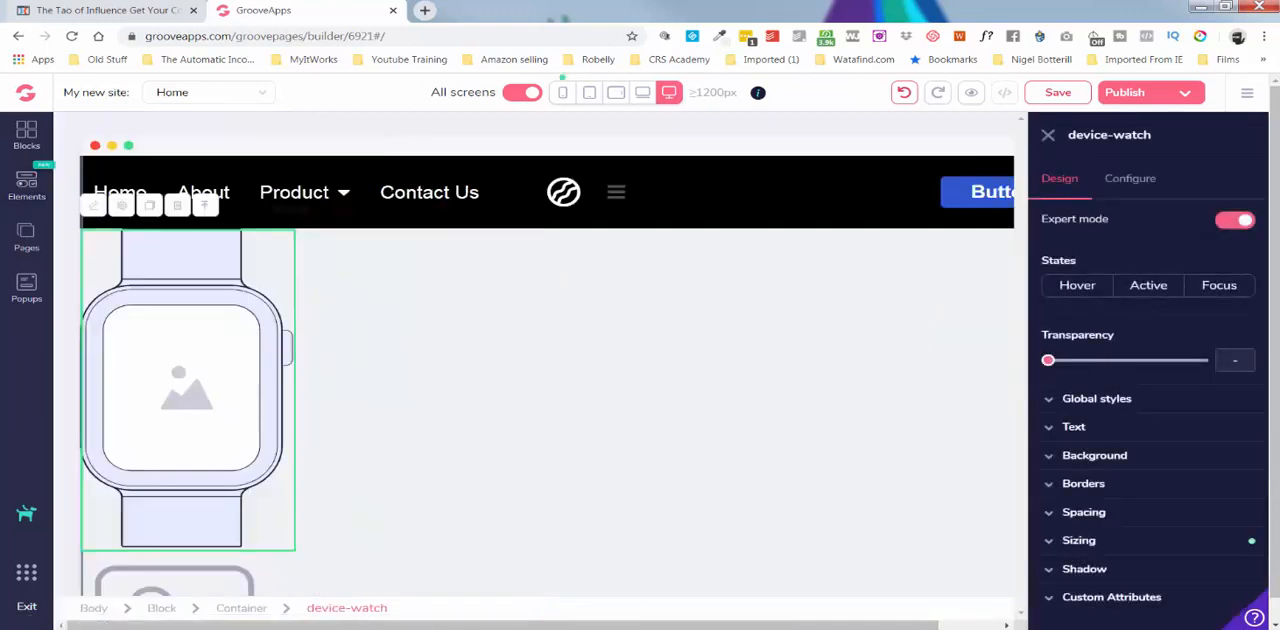
left_click(1131, 180)
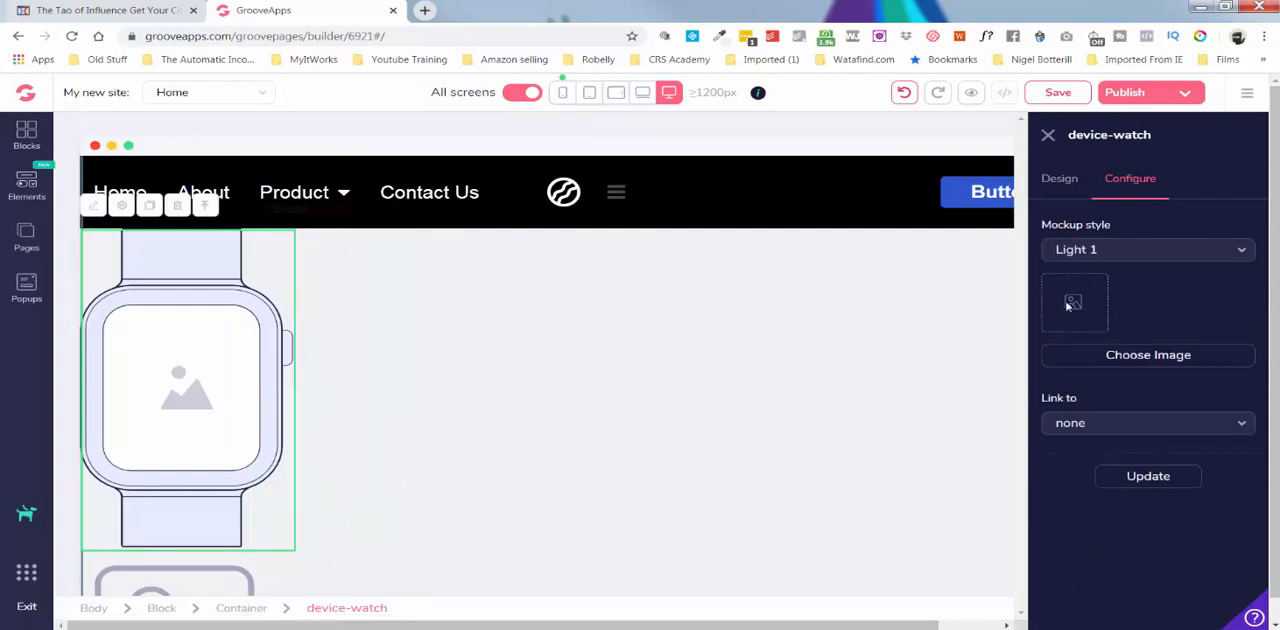
left_click(1141, 356)
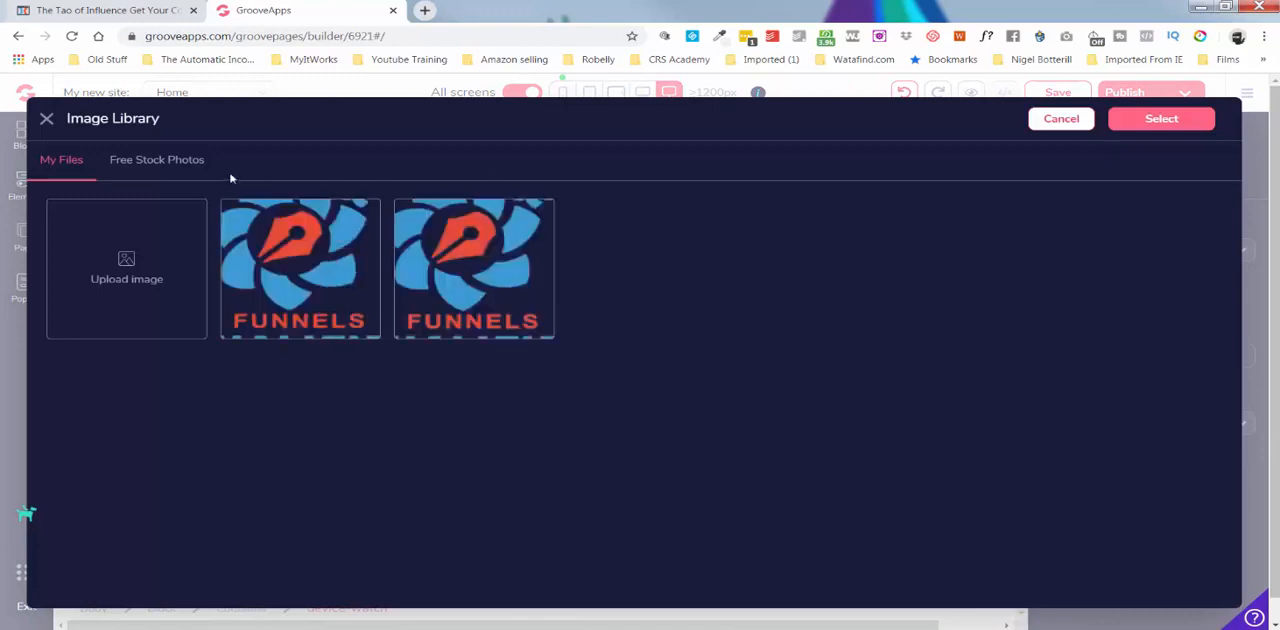
left_click(167, 166)
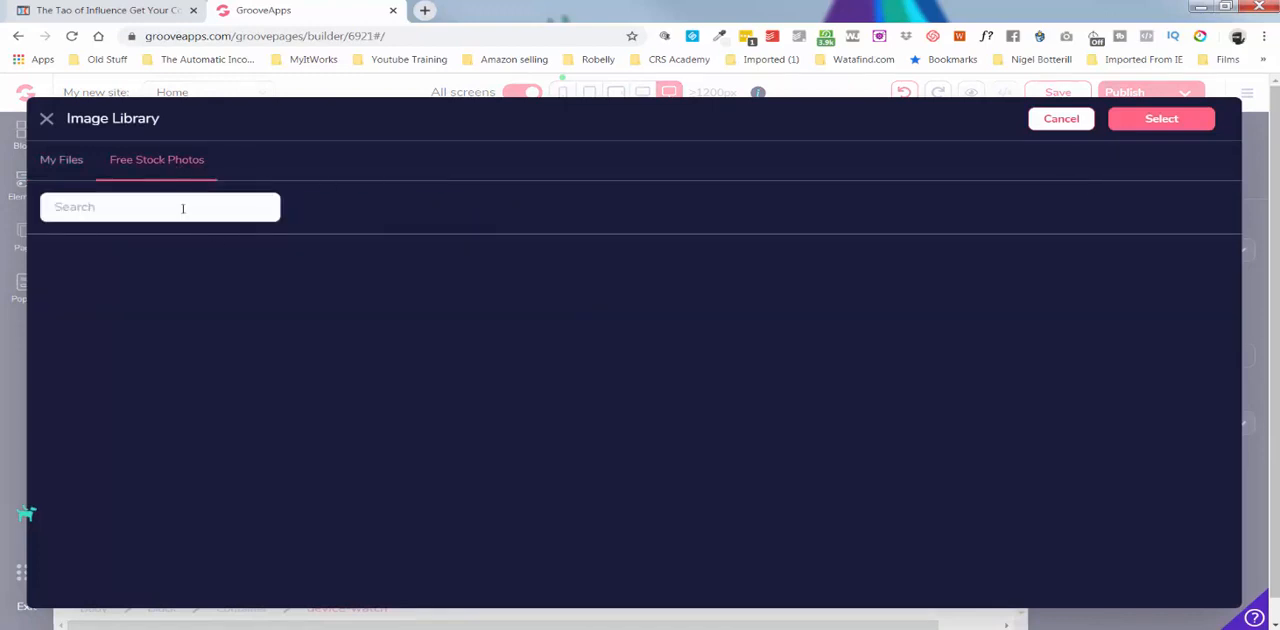
type("nu")
key("Return")
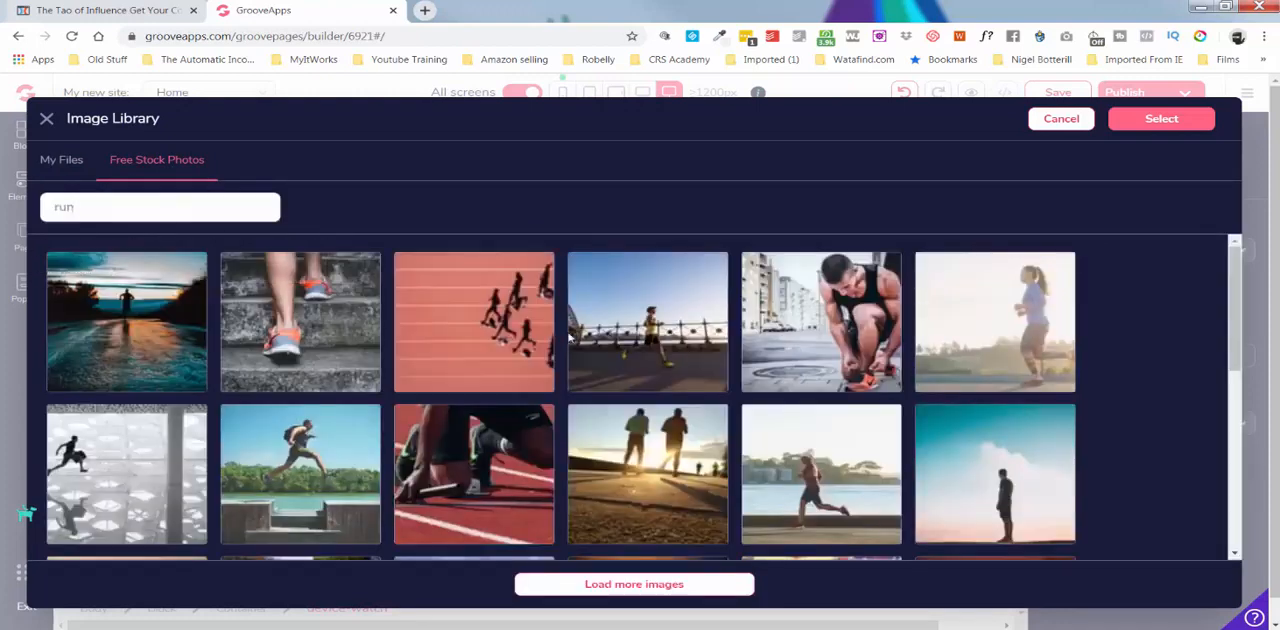
left_click(647, 321)
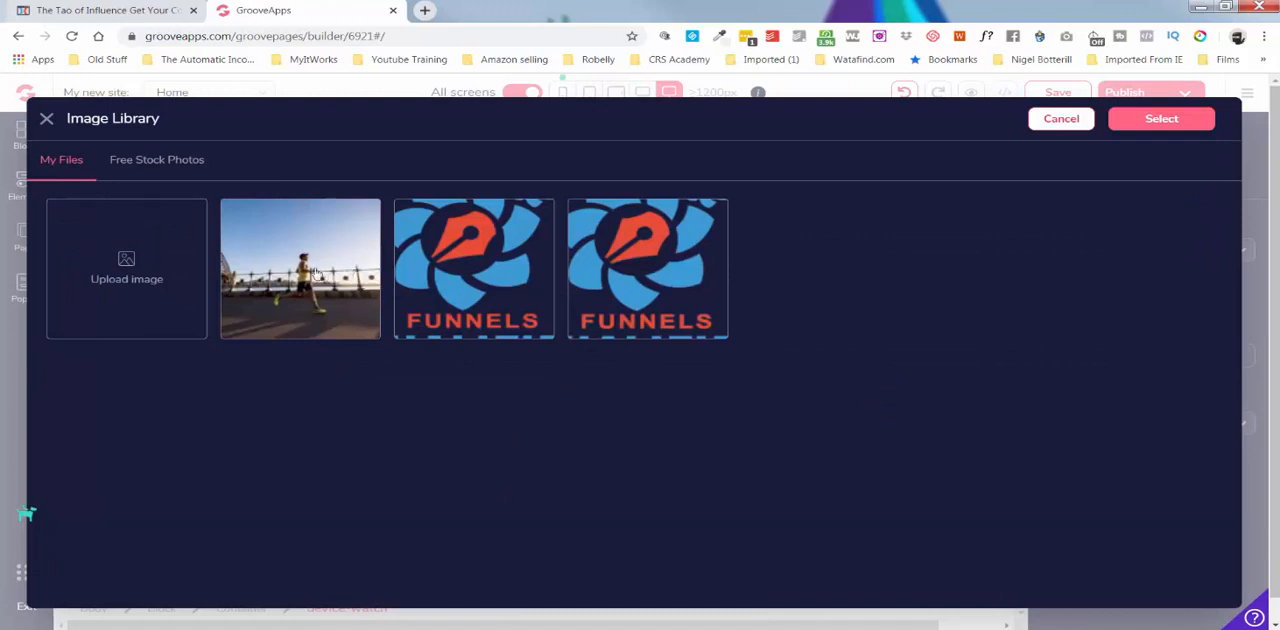
Set the imported runner photo as the watch mockup's screen image and update the element.
left_click(316, 274)
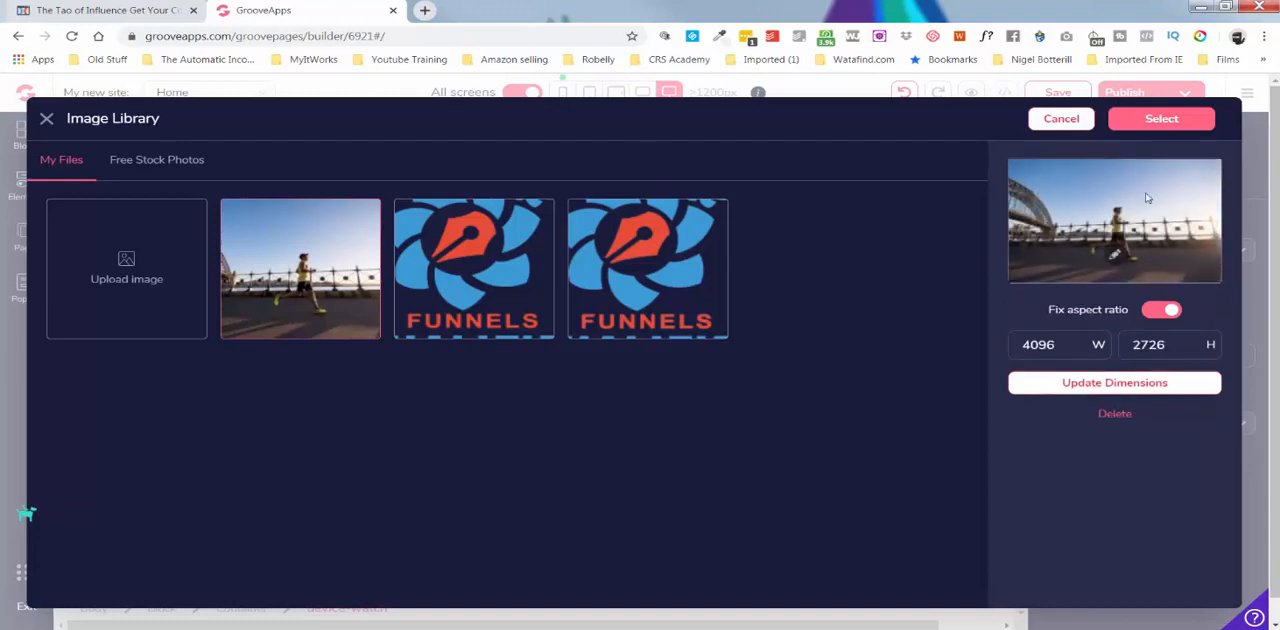
left_click(1170, 120)
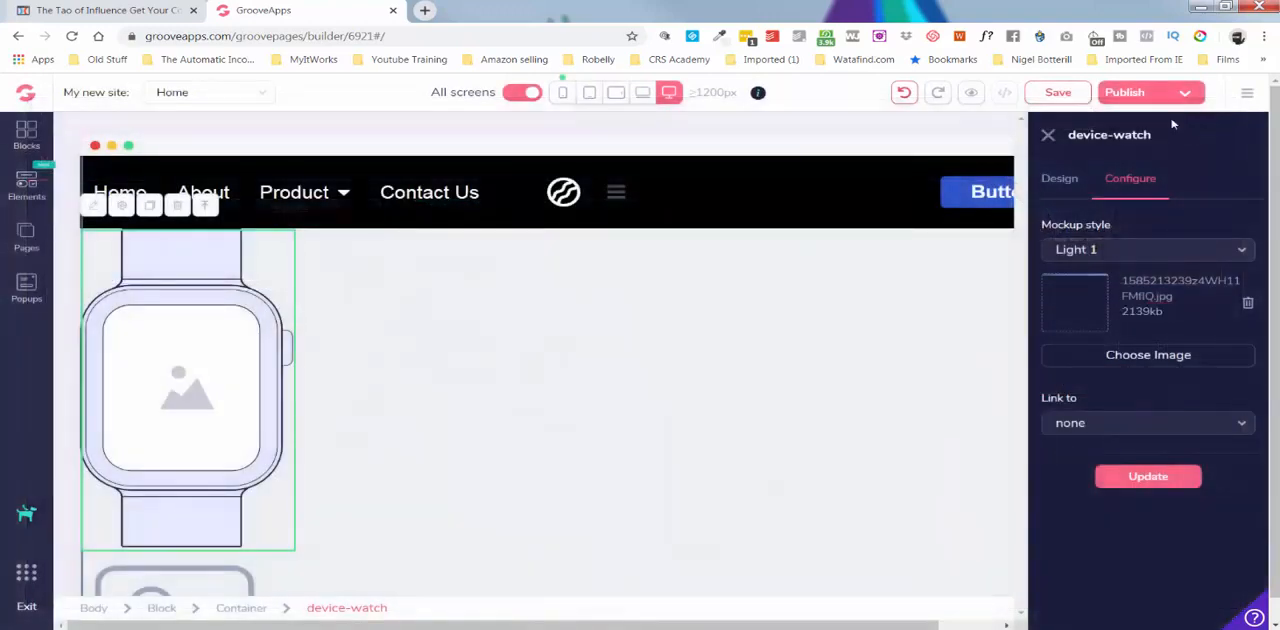
left_click(1147, 480)
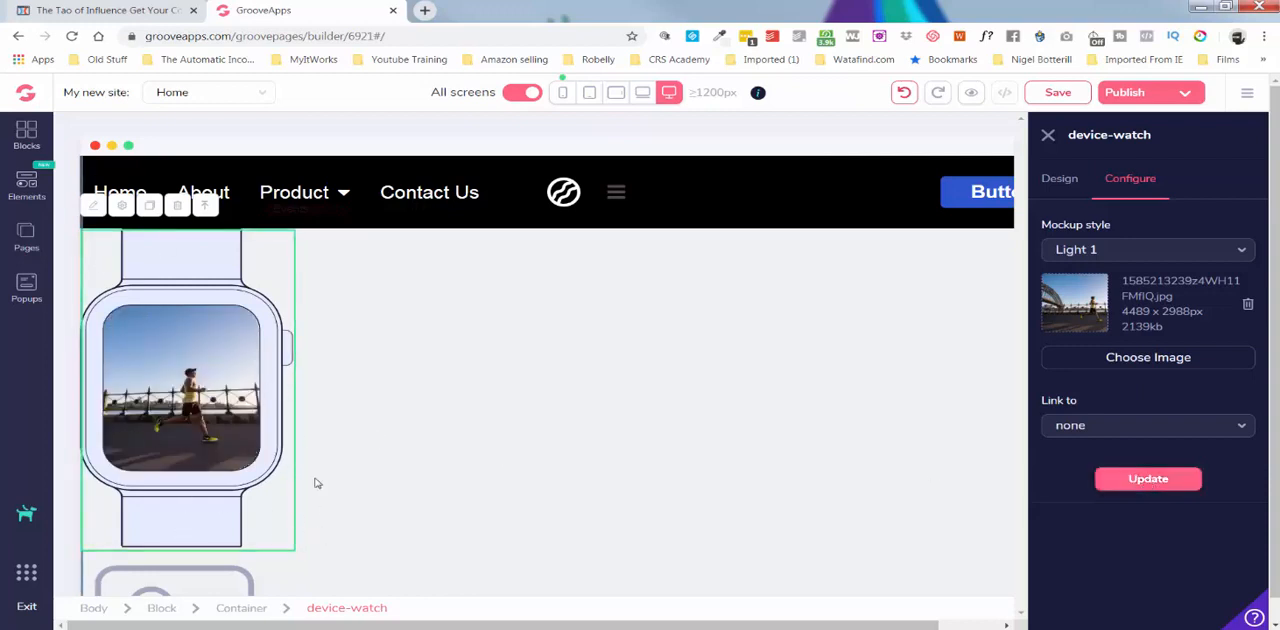
Add a Google Maps element between the navigation bar and the watch mockup.
left_click(20, 196)
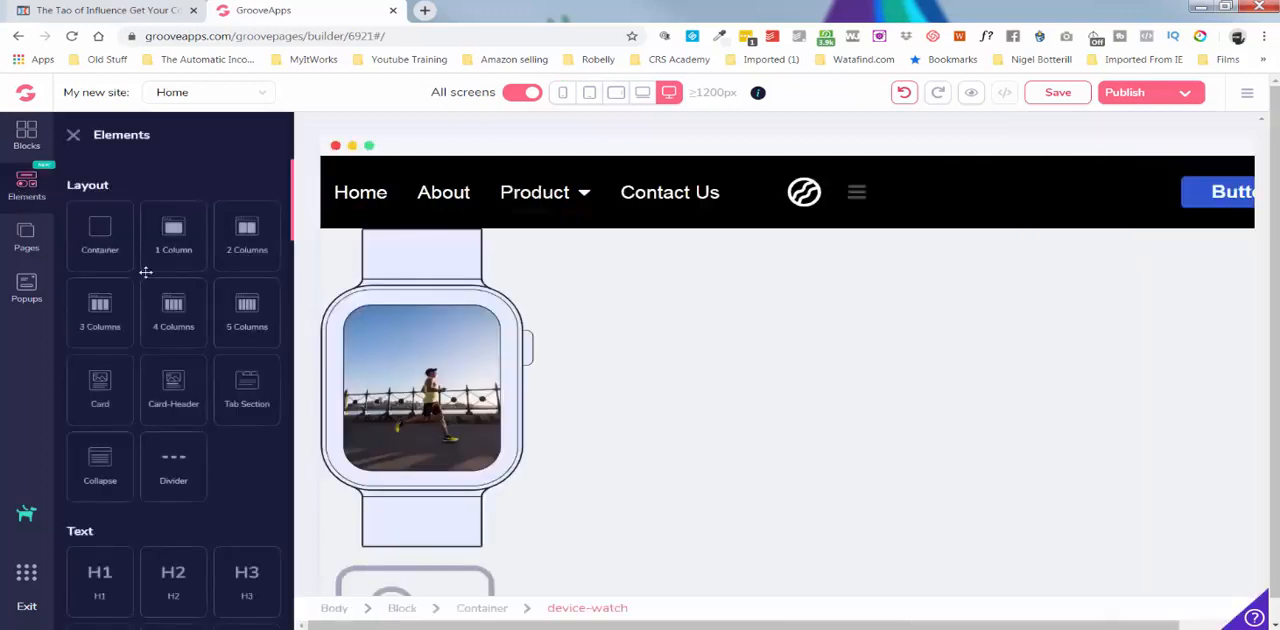
scroll(155, 278, "down", 5)
scroll(150, 278, "down", 4)
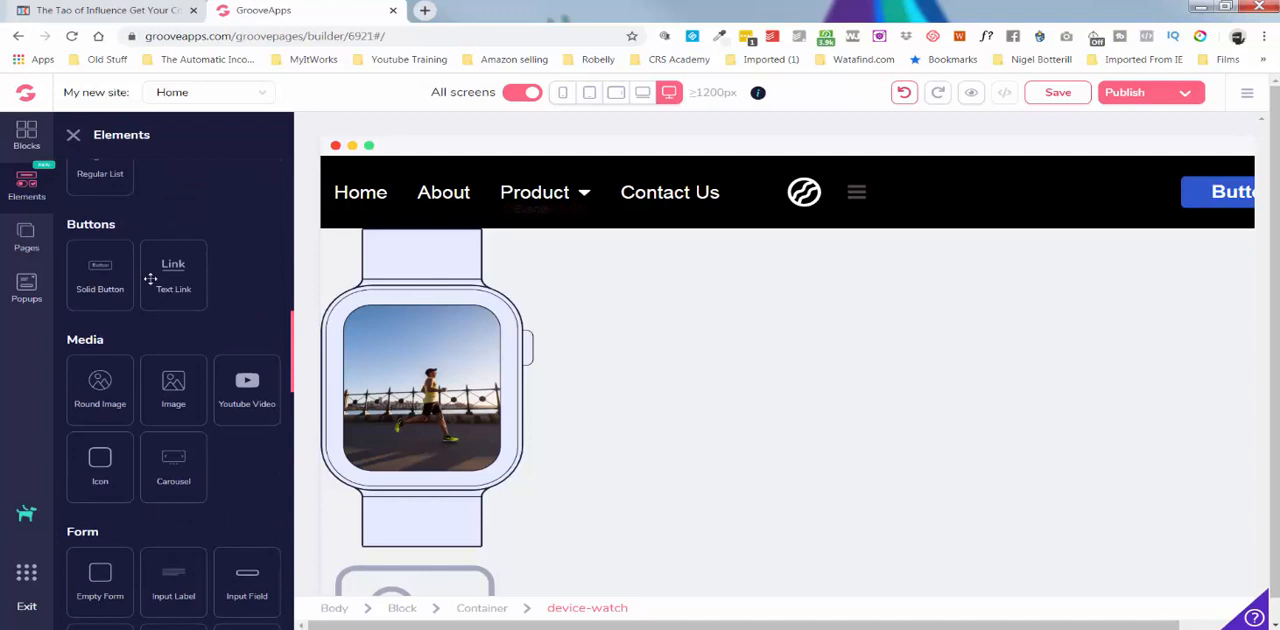
scroll(150, 278, "down", 5)
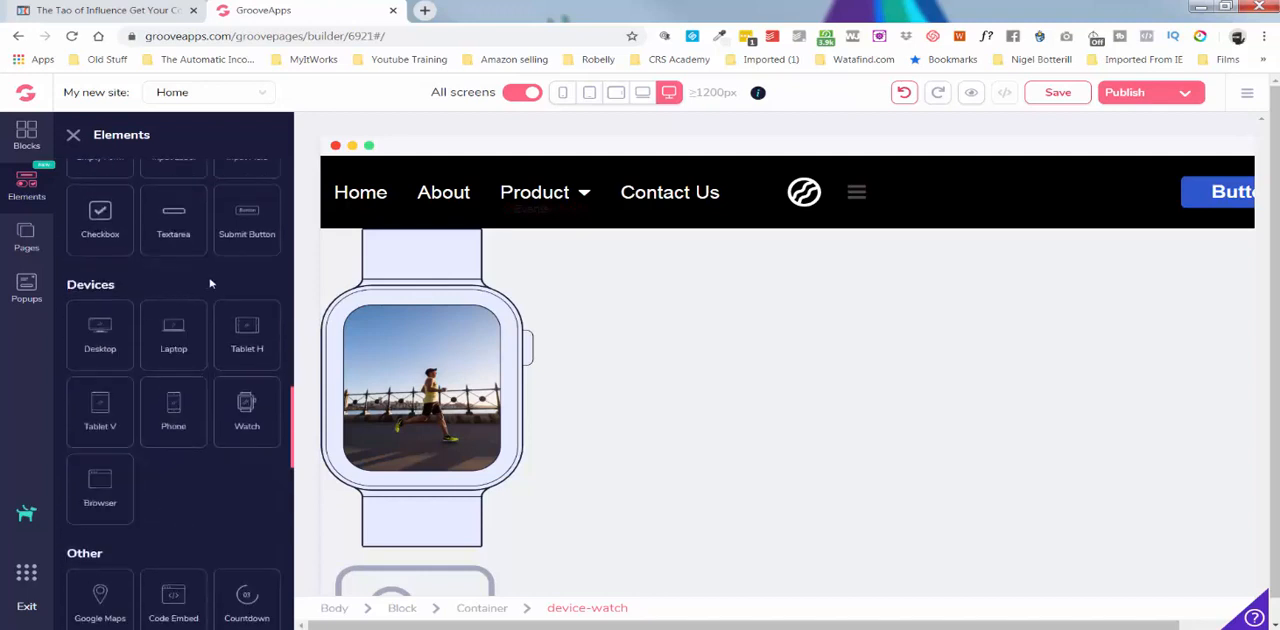
scroll(215, 280, "down", 4)
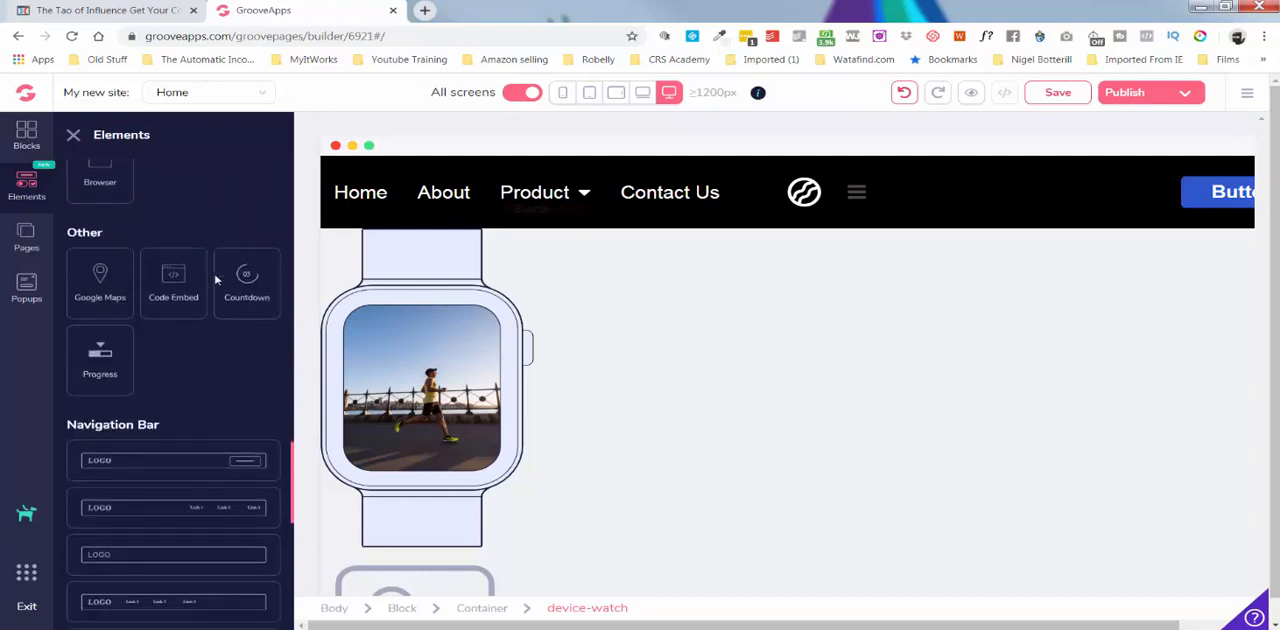
left_click_drag(105, 233, 617, 305)
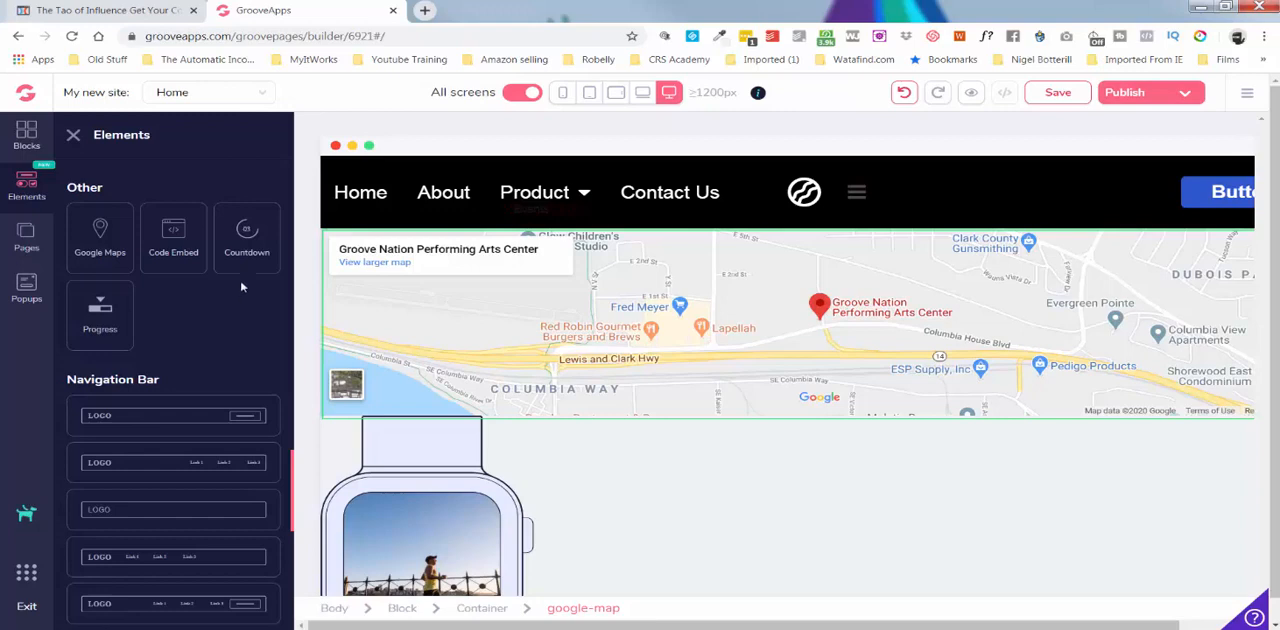
Add a Countdown element above the map and open its countdown type options.
left_click_drag(246, 237, 580, 273)
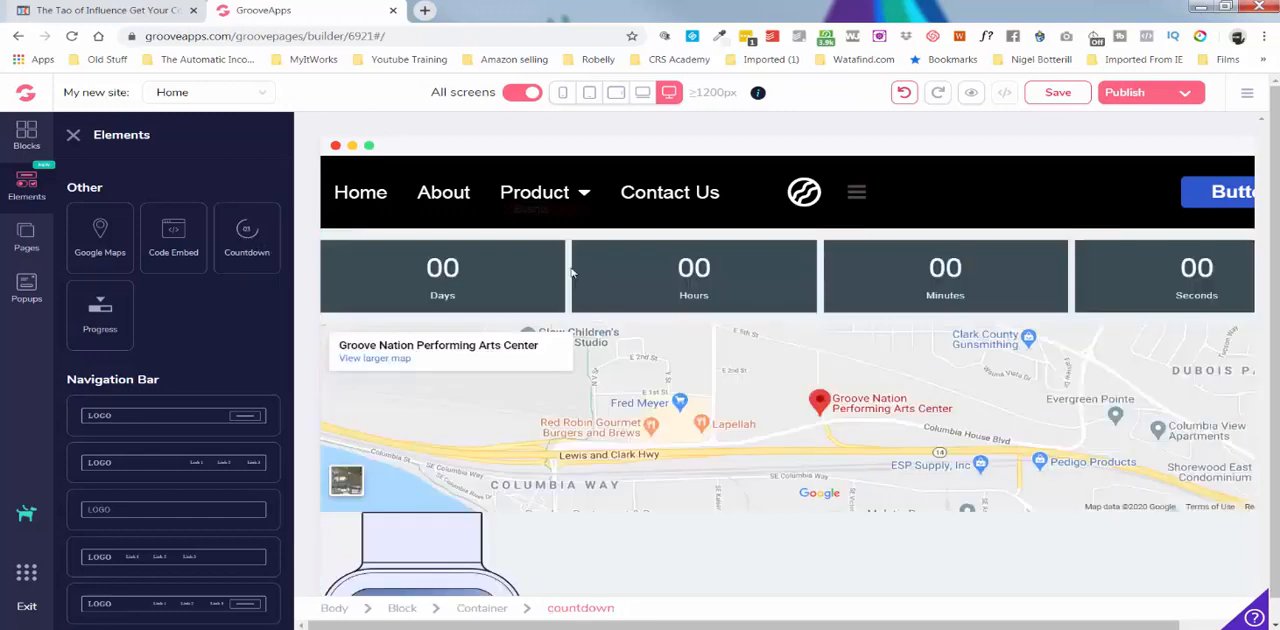
left_click(604, 278)
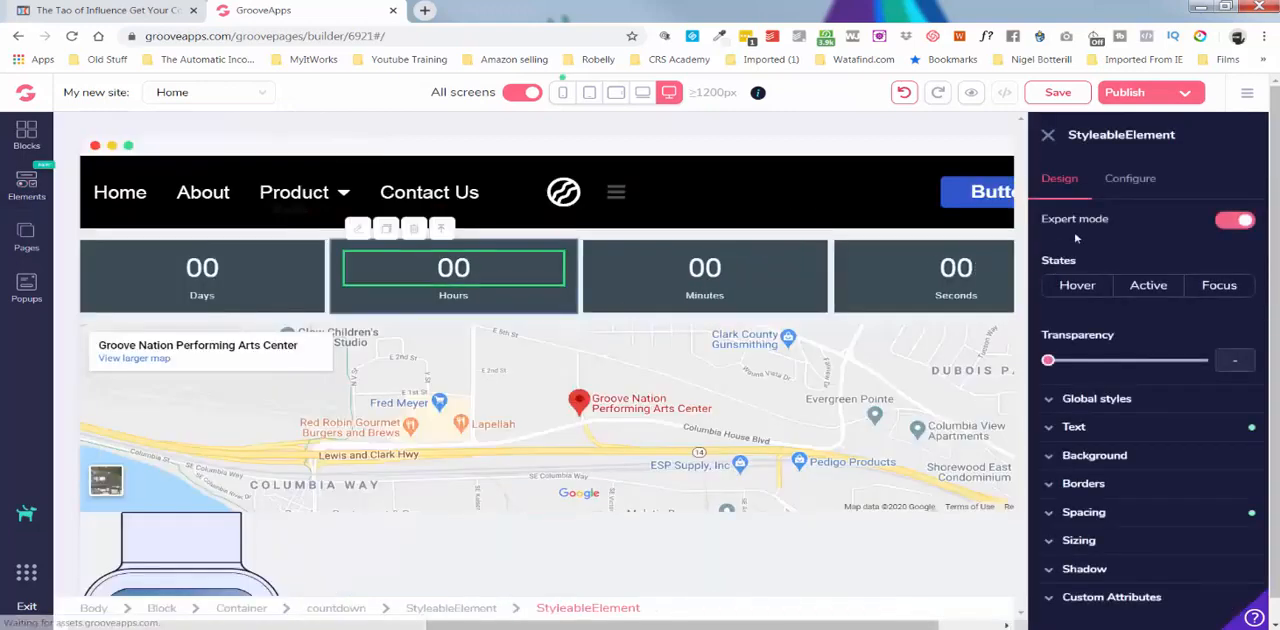
left_click(1127, 181)
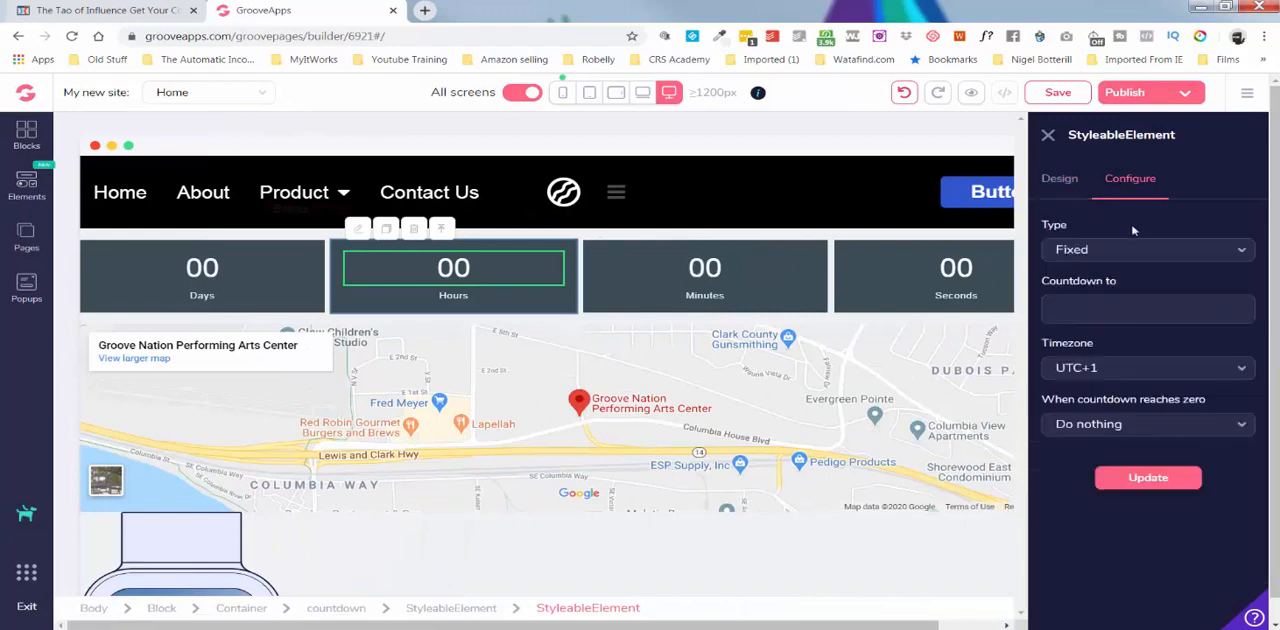
left_click(1141, 257)
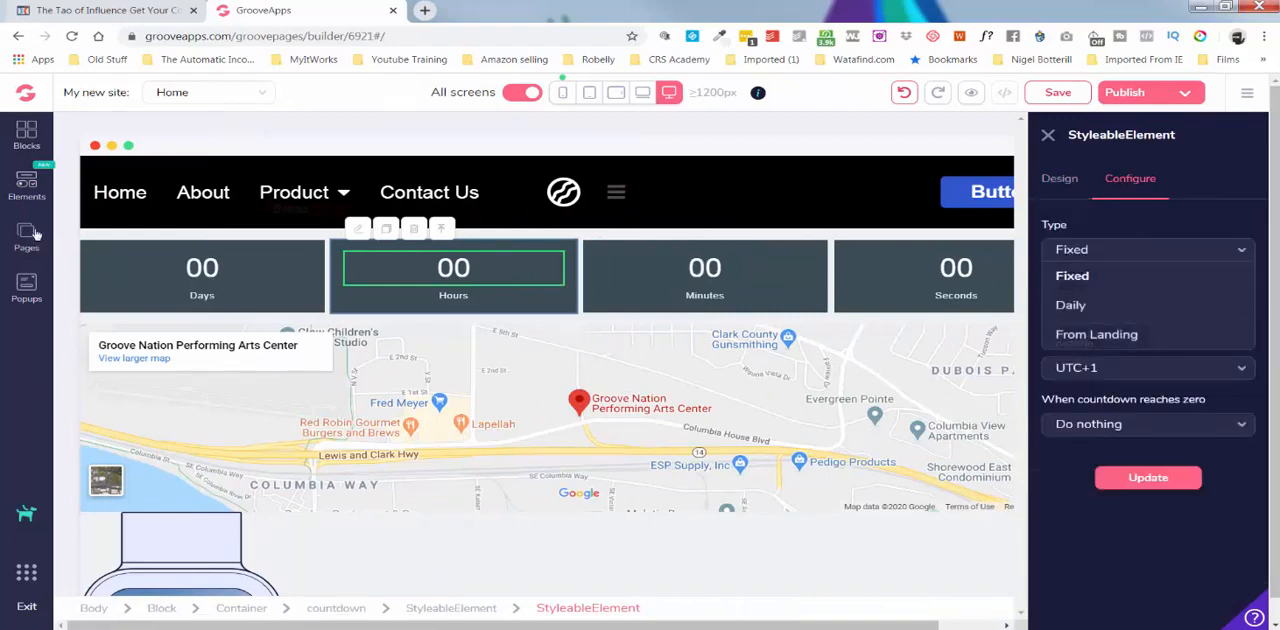
Look through the remaining elements down to the email and webinar integrations, and open the site's popups.
left_click(27, 186)
scroll(196, 373, "down", 5)
scroll(196, 373, "down", 10)
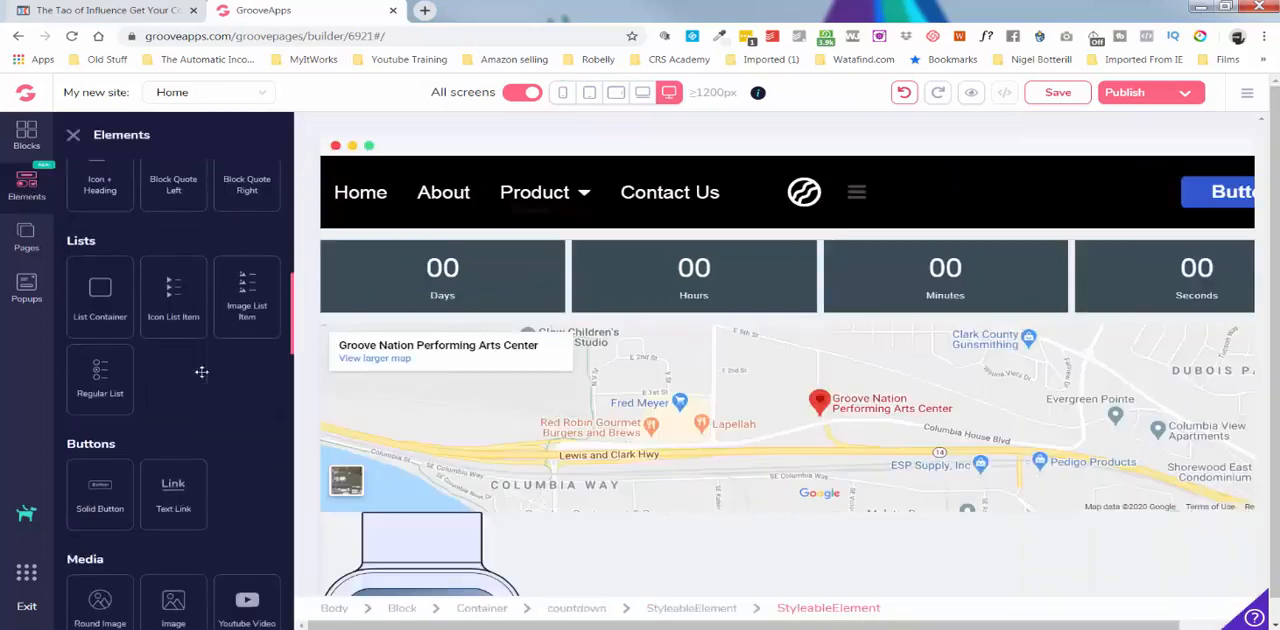
scroll(201, 372, "down", 10)
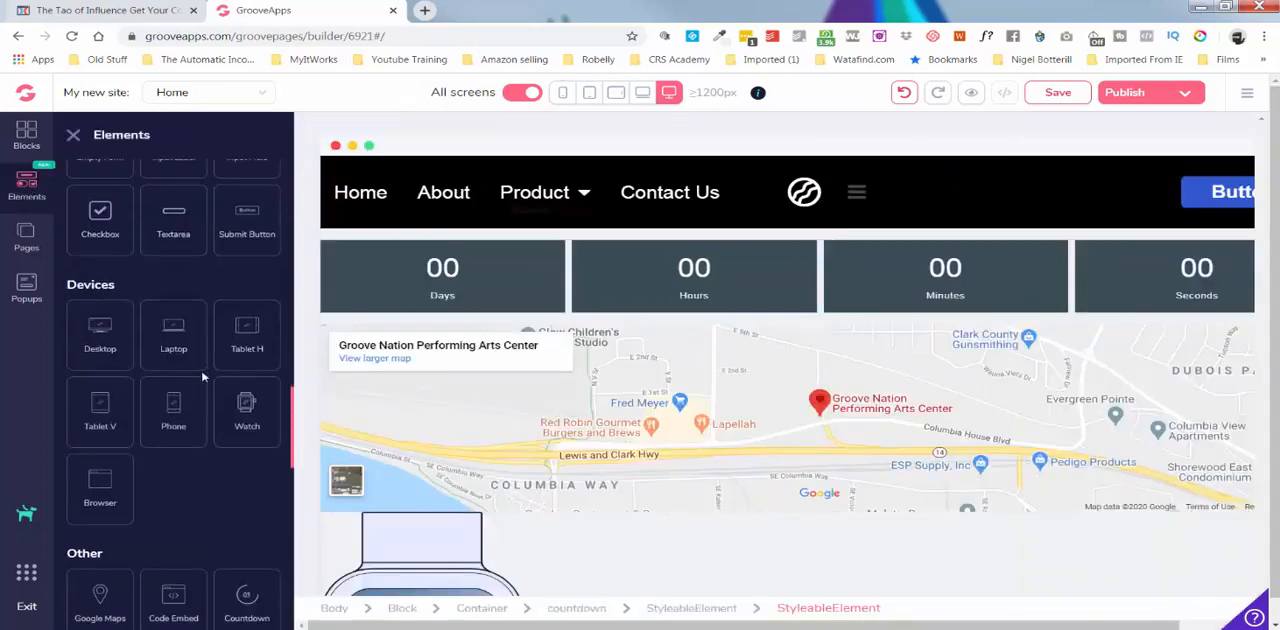
scroll(202, 377, "down", 8)
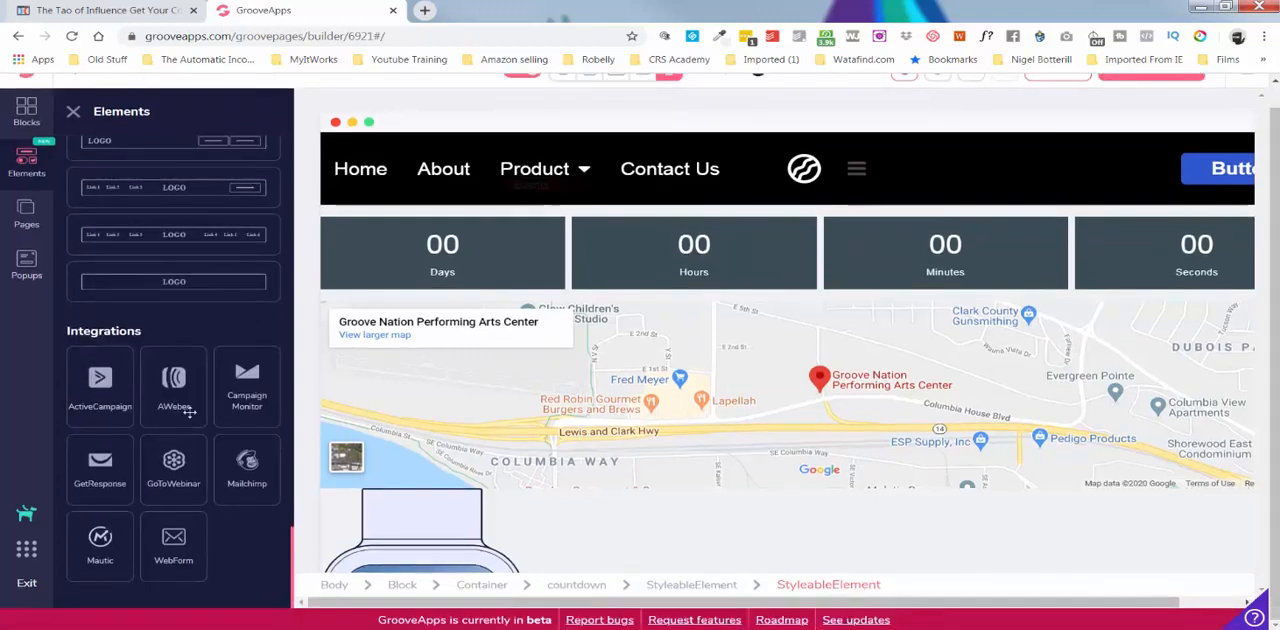
scroll(189, 427, "up", 10)
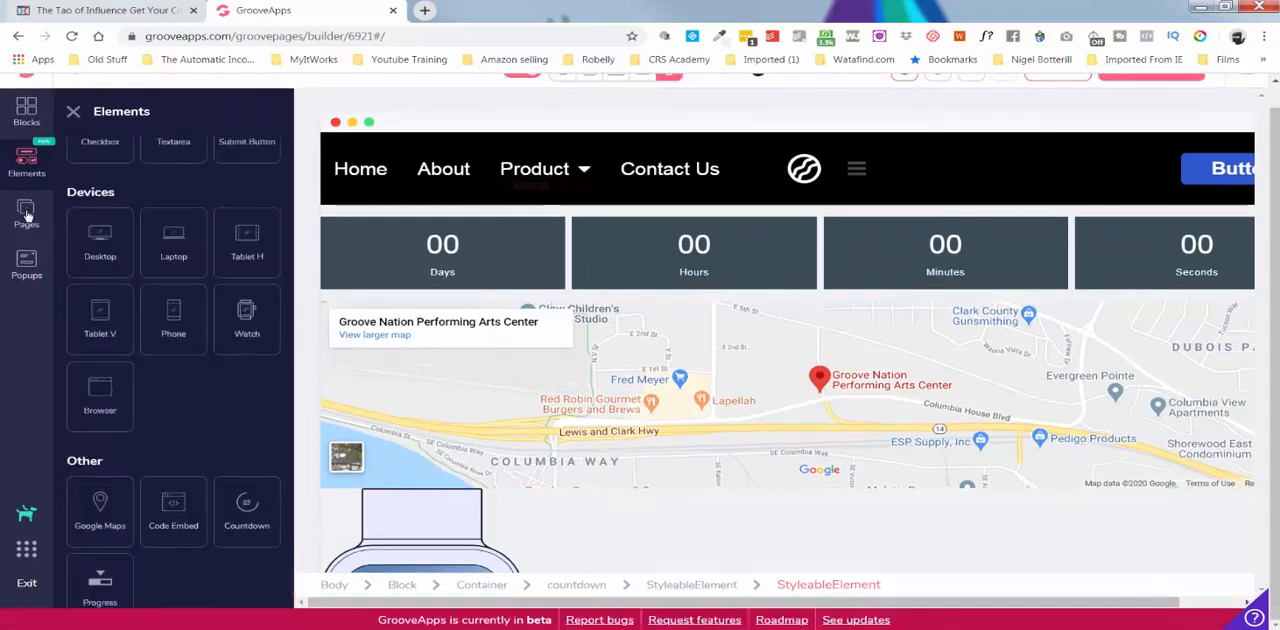
left_click(31, 259)
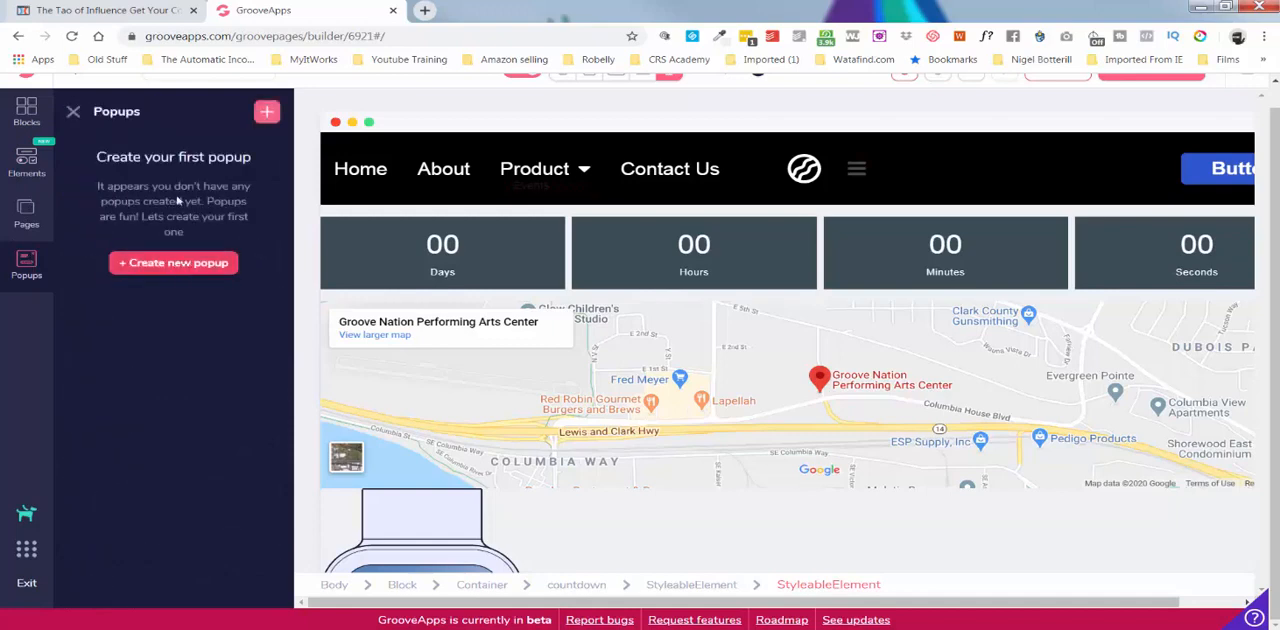
Switch to ClickFunnels, show the page's popup for comparison, and return to the GroovePages builder.
left_click(141, 15)
left_click(375, 96)
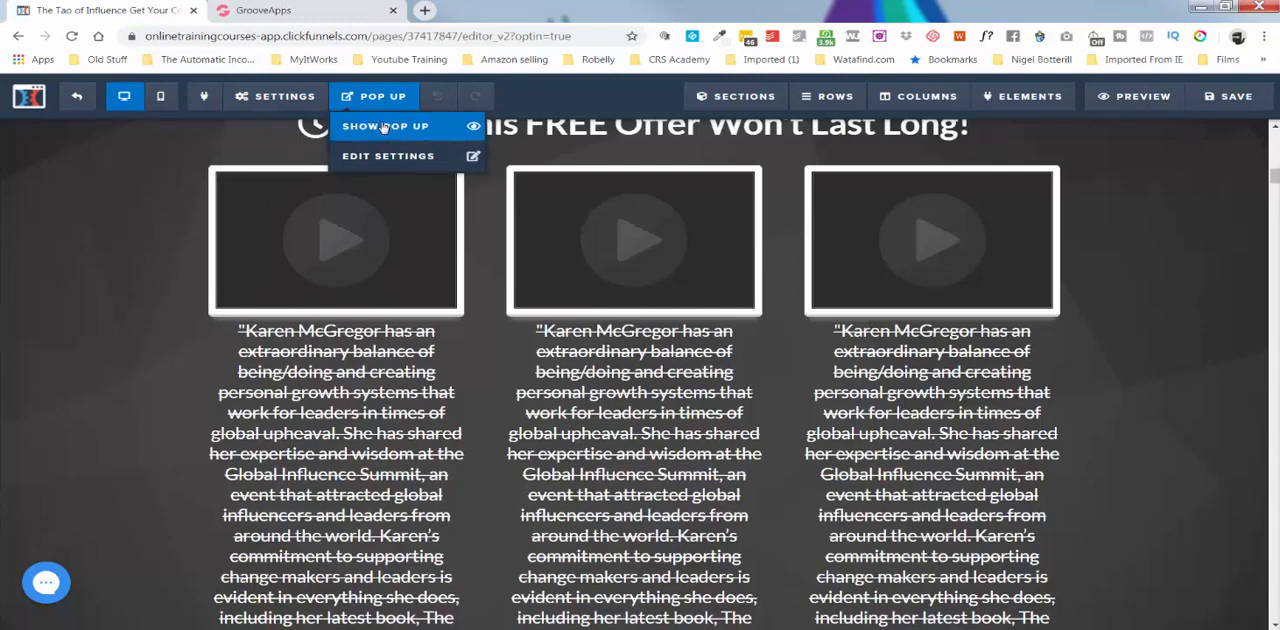
left_click(383, 127)
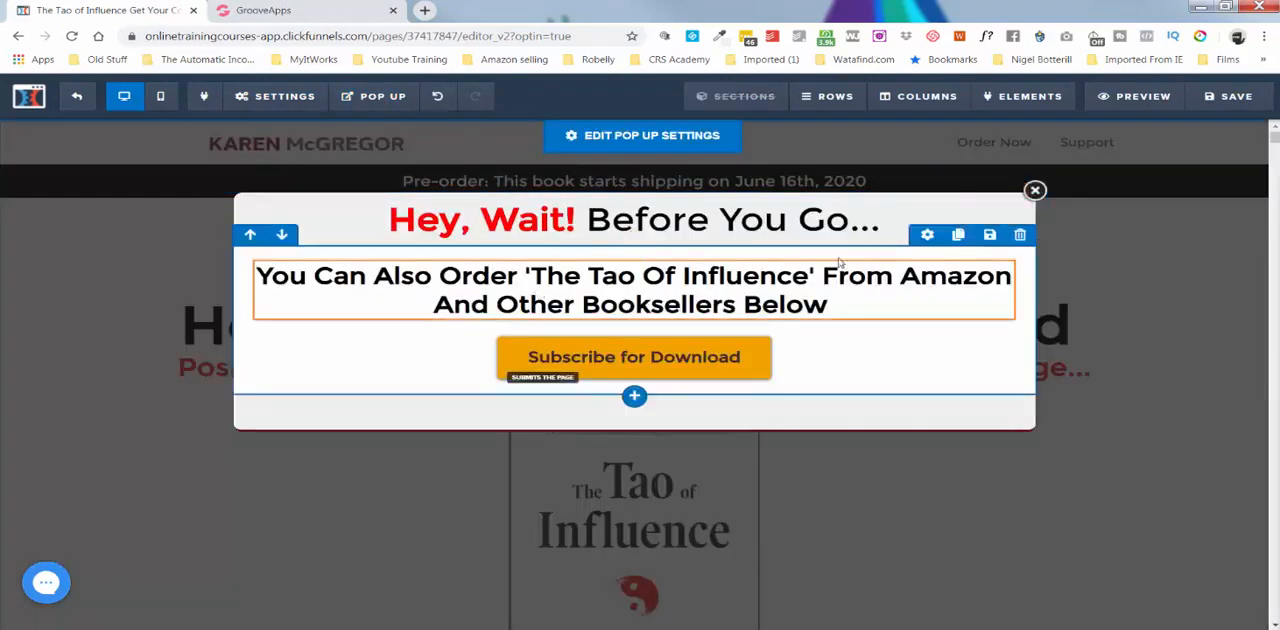
left_click(316, 14)
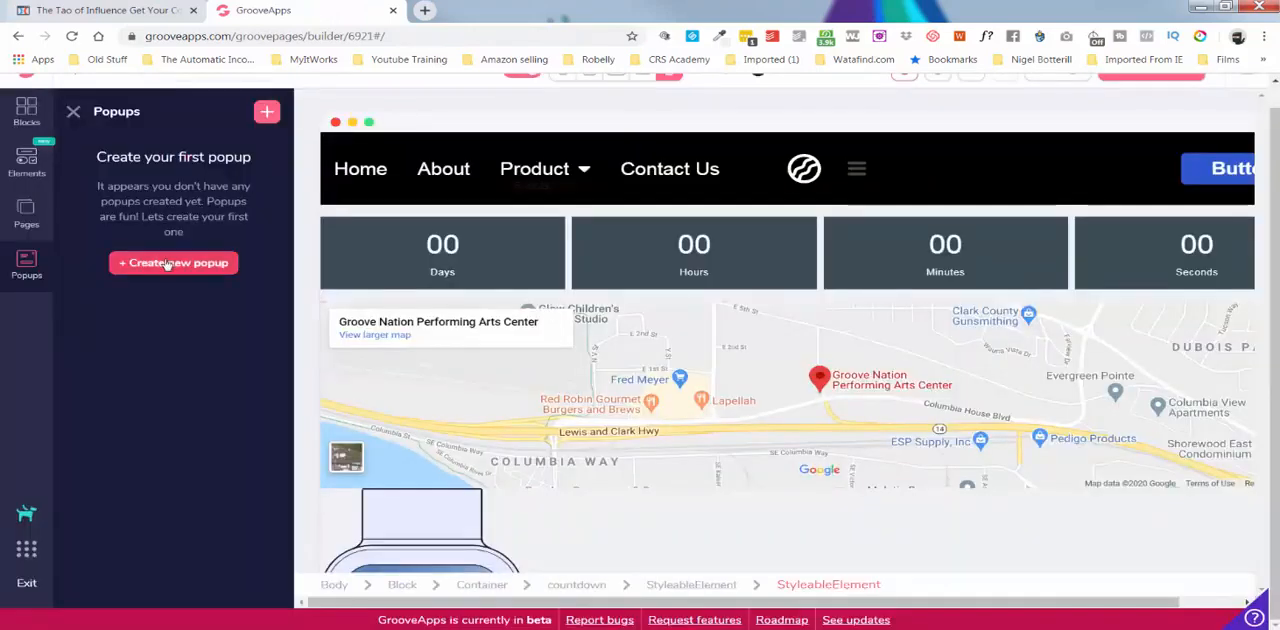
Try to create a Standard popup named Popup 1 for the Home page from the centred newsletter subscription template.
left_click(167, 263)
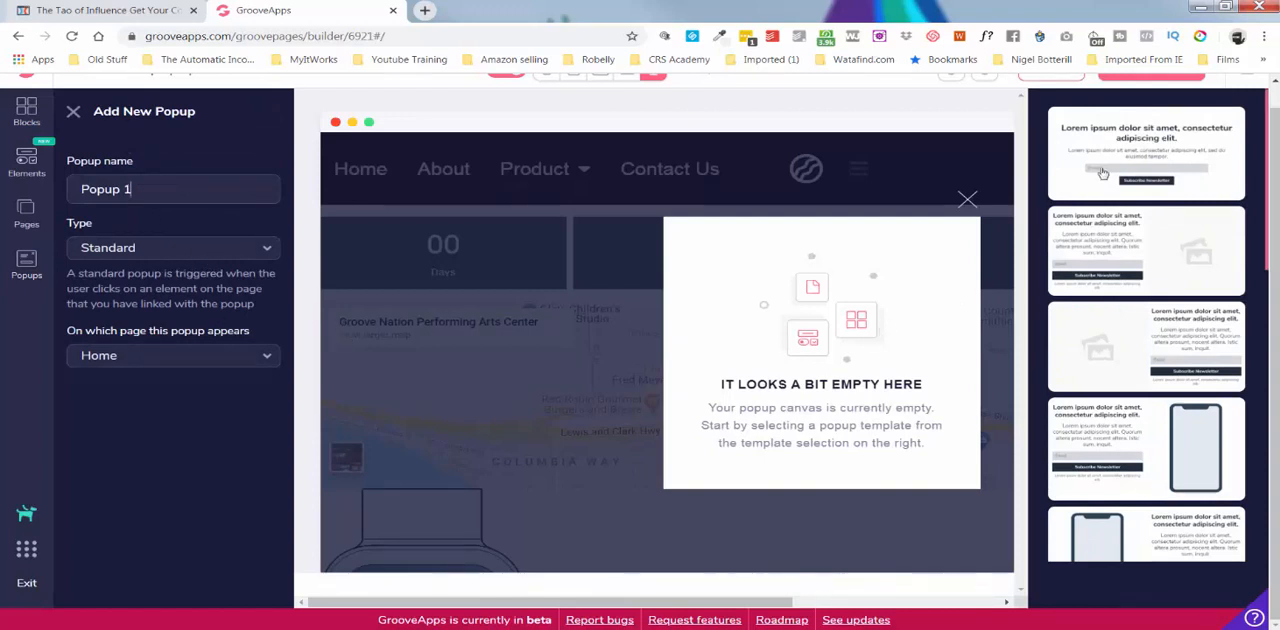
left_click_drag(1125, 152, 940, 266)
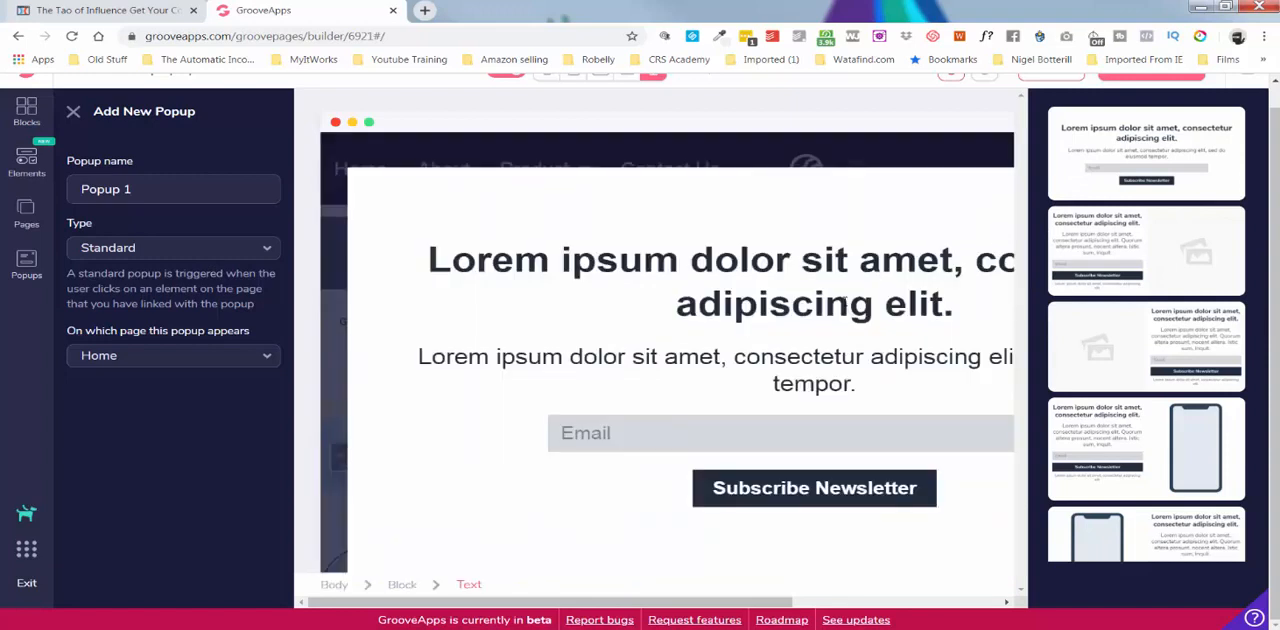
left_click(27, 262)
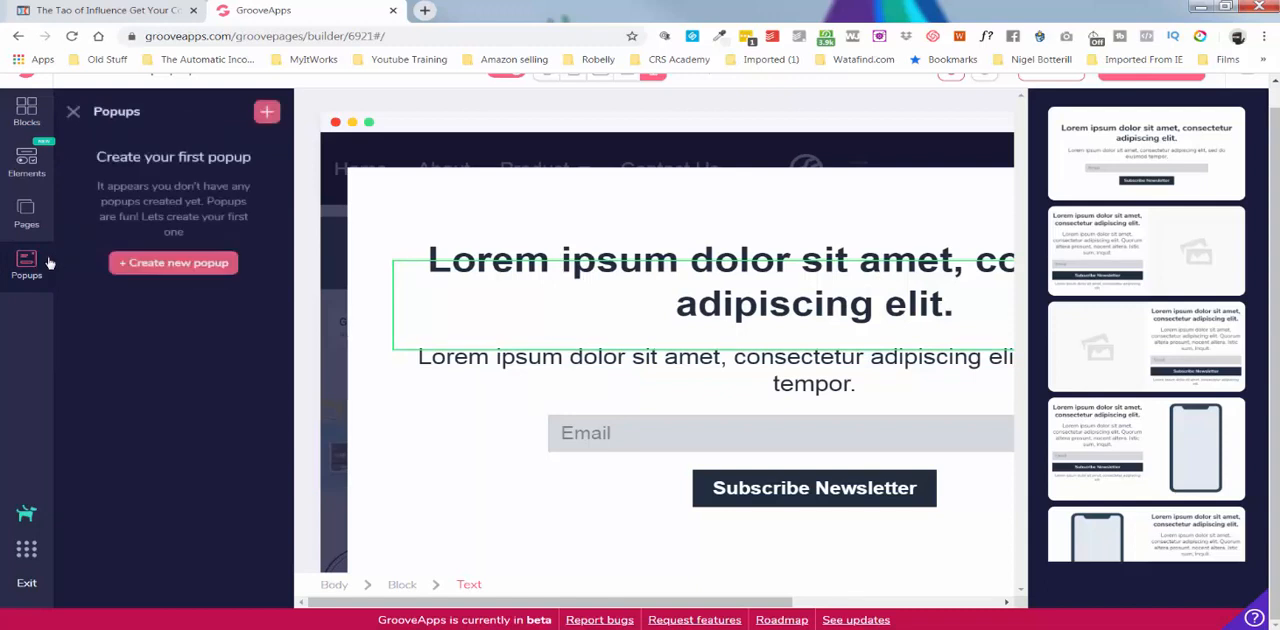
left_click(215, 266)
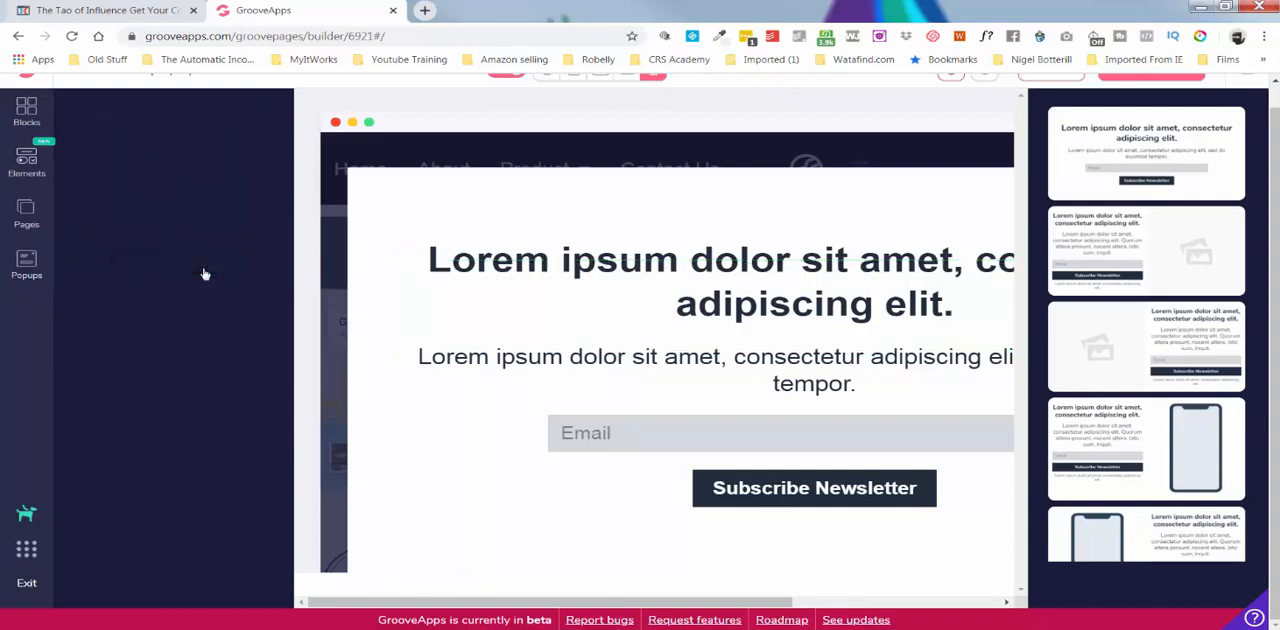
left_click(806, 346)
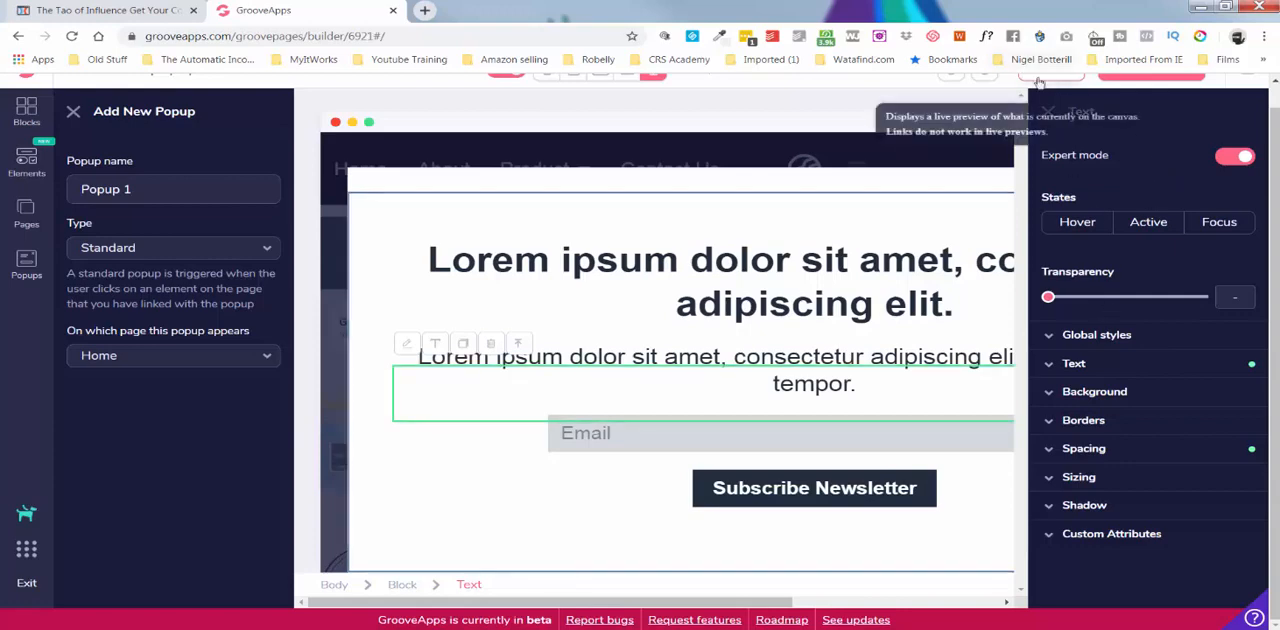
left_click(1040, 83)
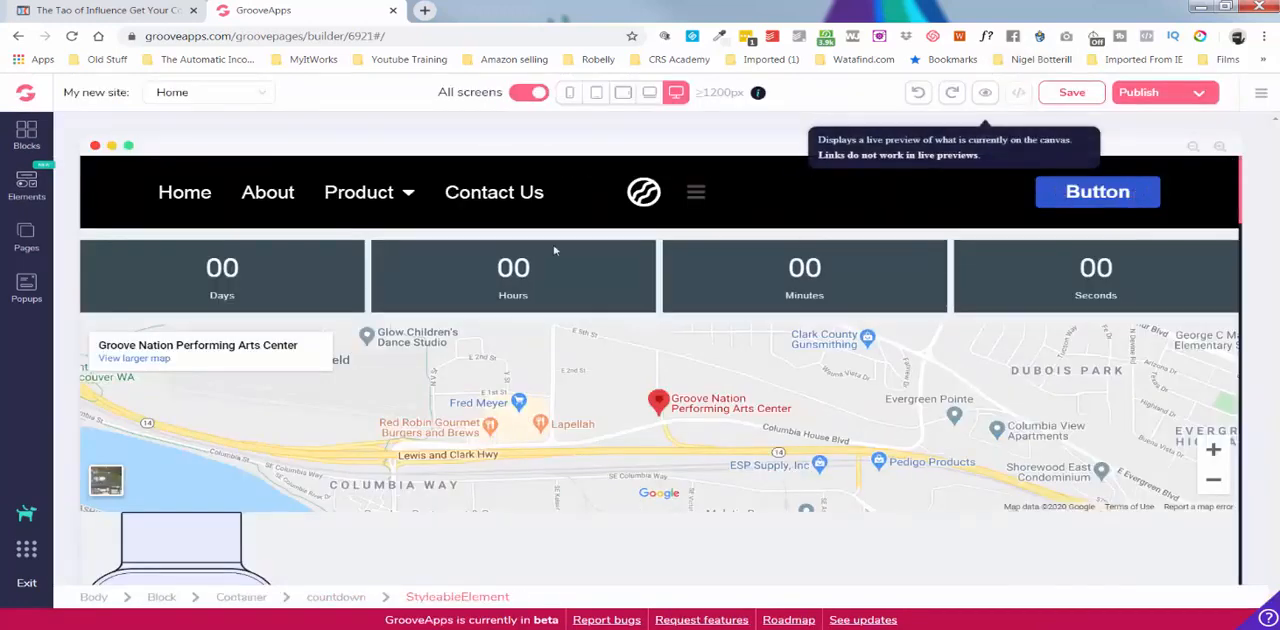
Delete the email input field above the Send It To Me! button in the blue opt-in block.
scroll(392, 280, "down", 3)
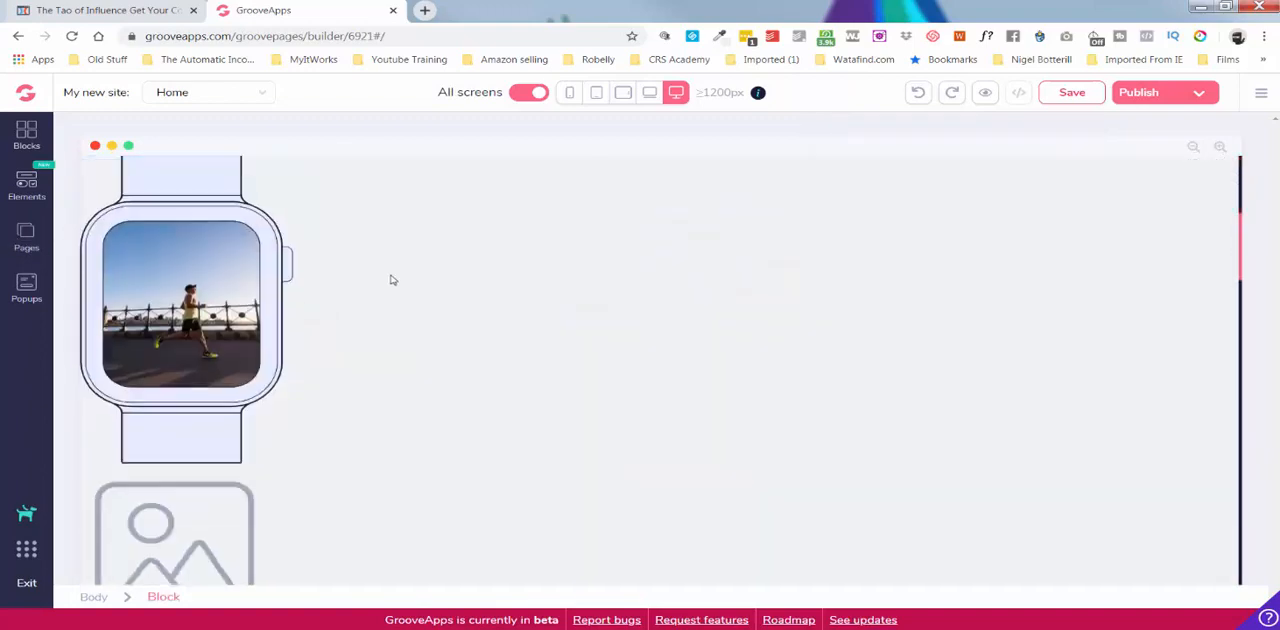
scroll(392, 280, "down", 6)
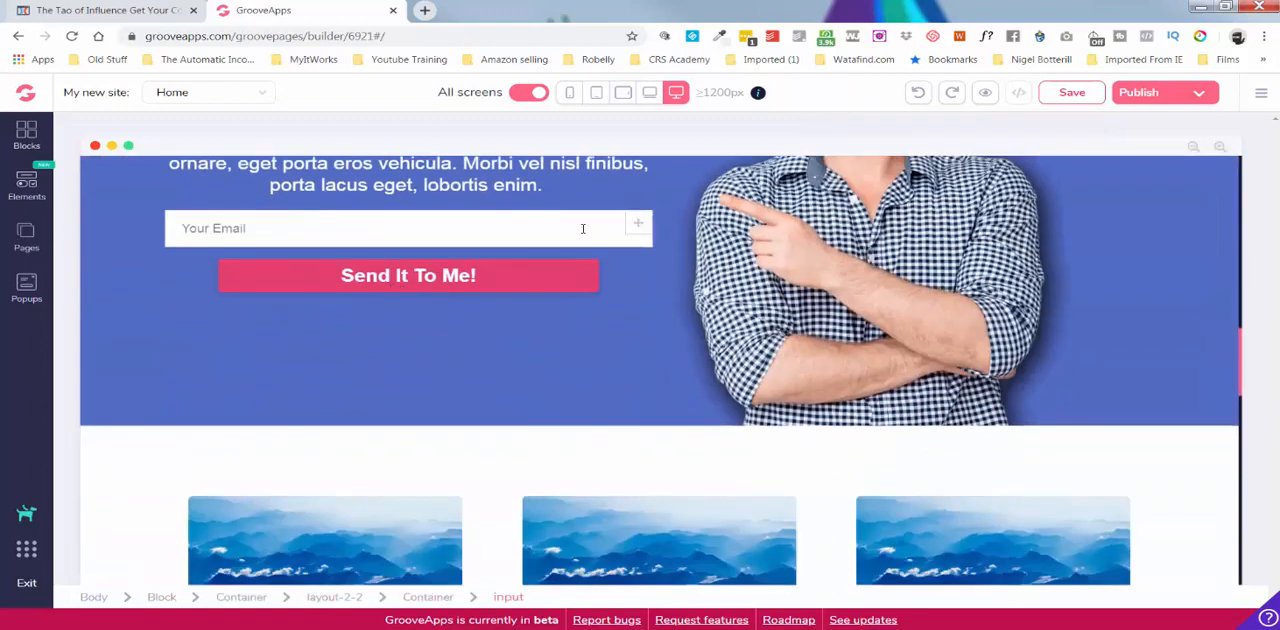
left_click(584, 228)
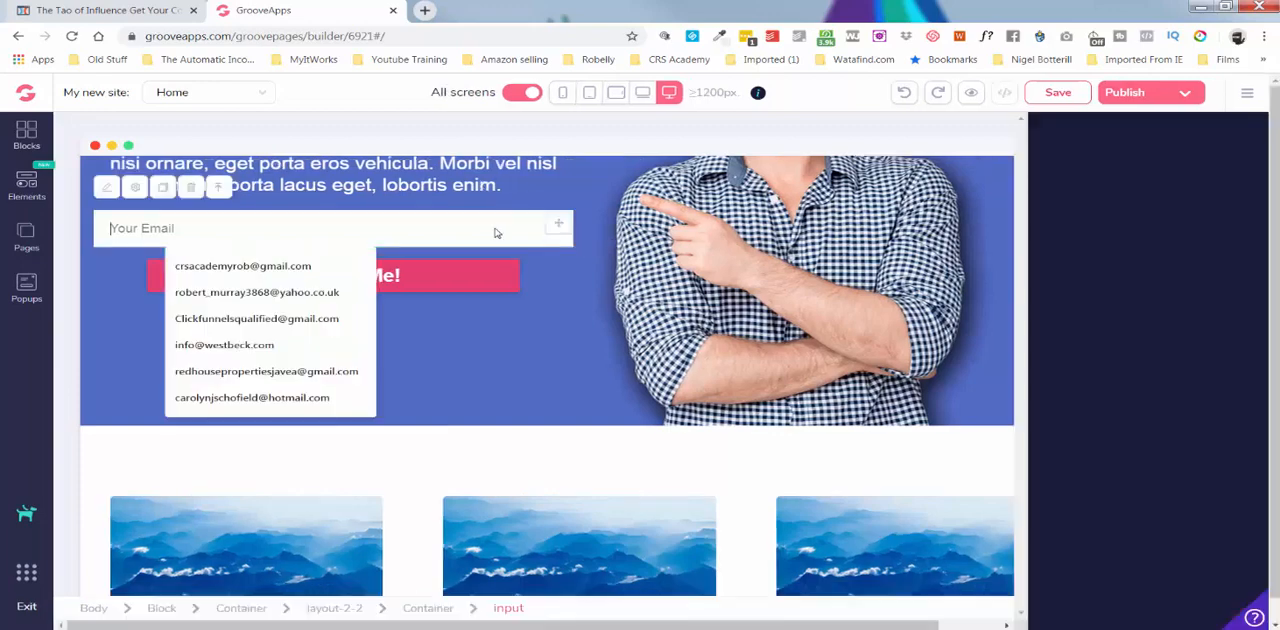
left_click(191, 188)
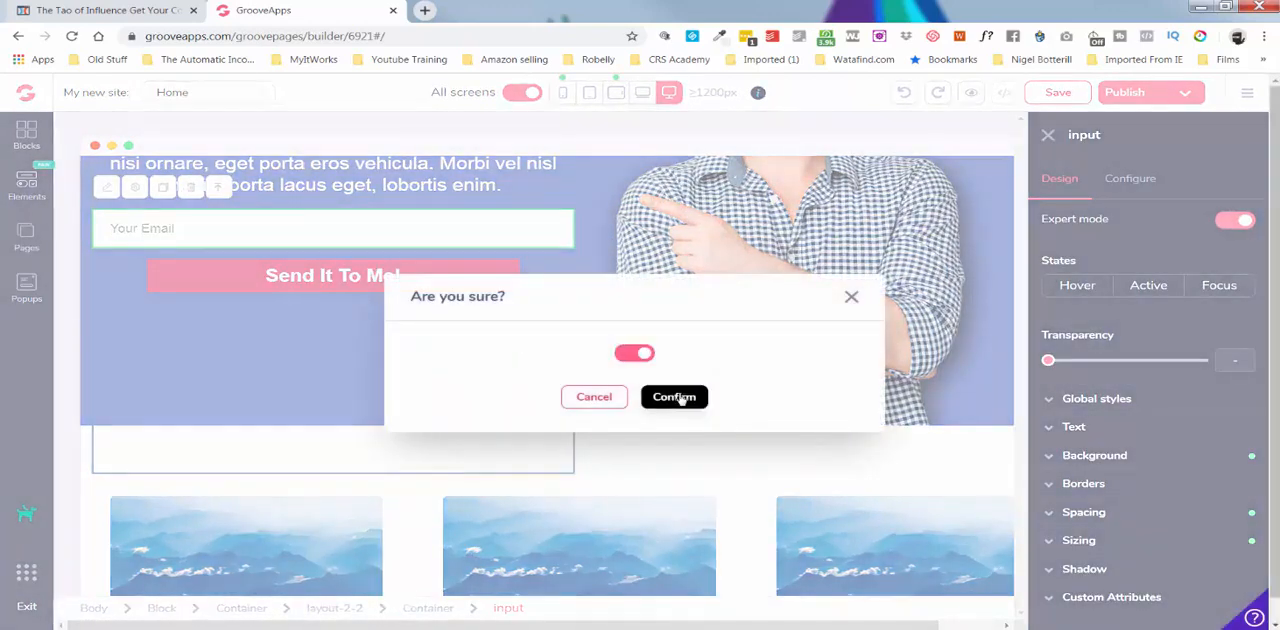
left_click(674, 397)
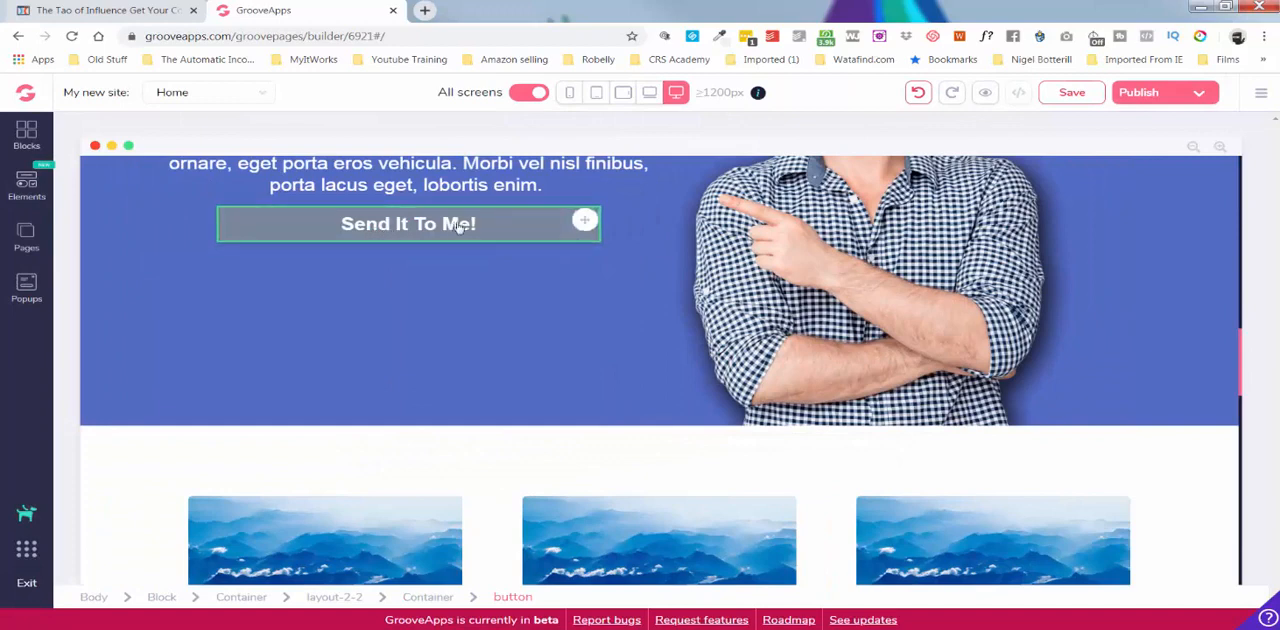
Open the Send It To Me! button's design settings and the site's popups, and return to the start of the page.
left_click(459, 226)
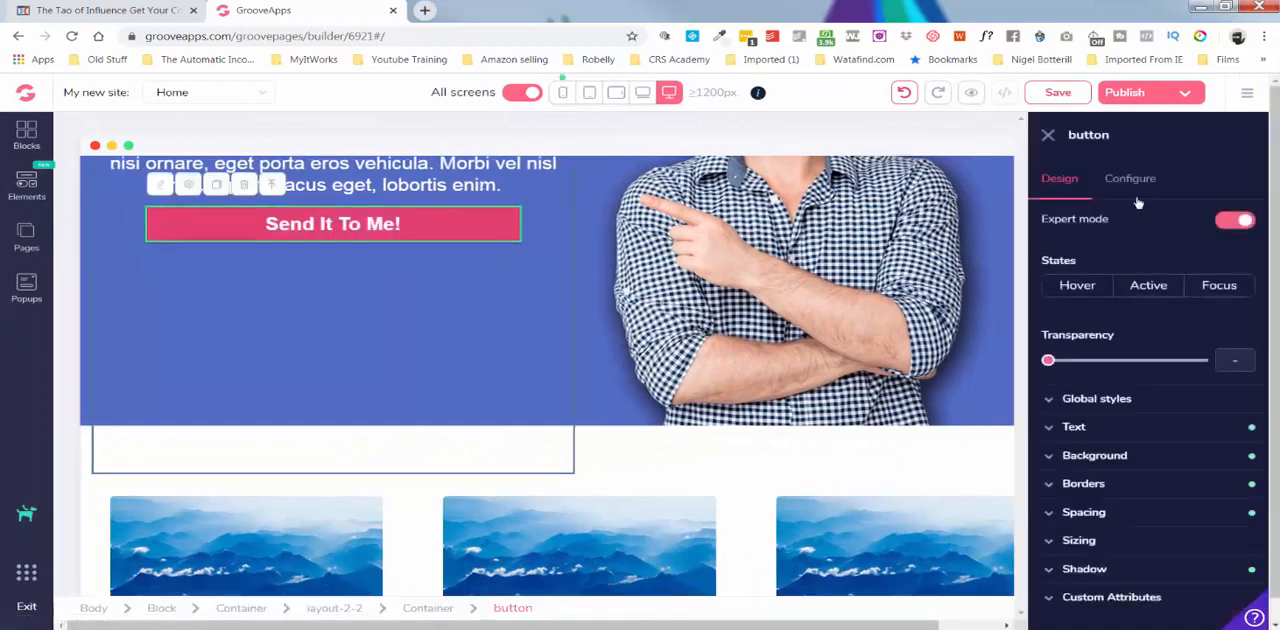
left_click(21, 239)
left_click(27, 285)
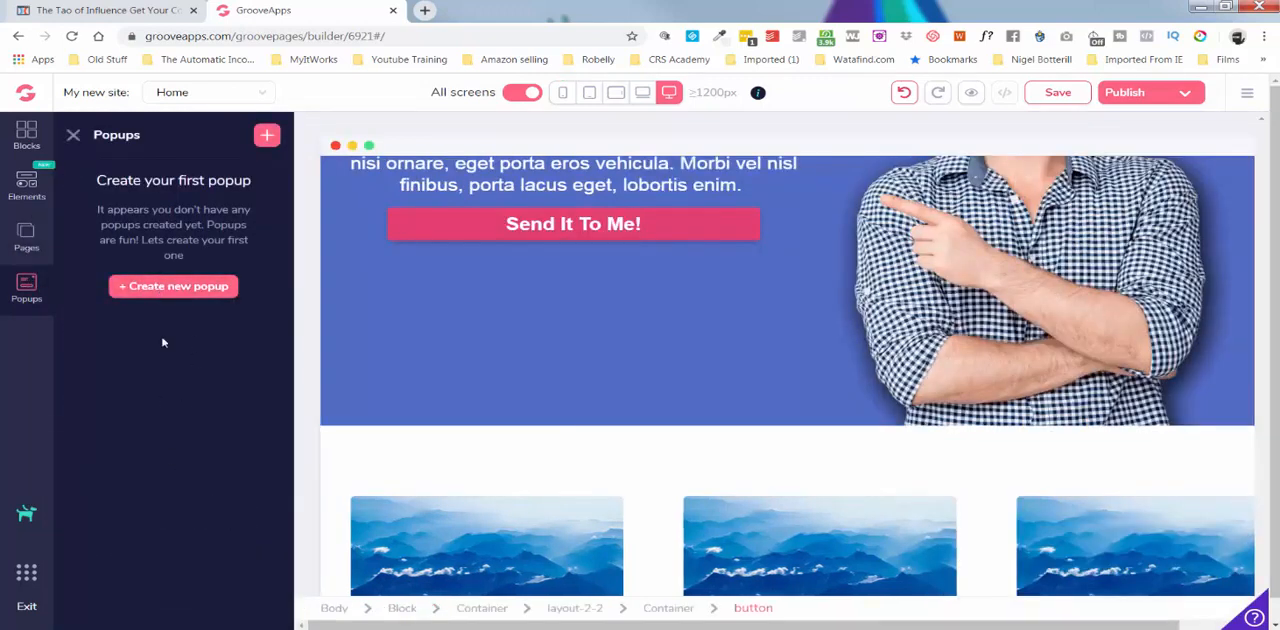
left_click(712, 344)
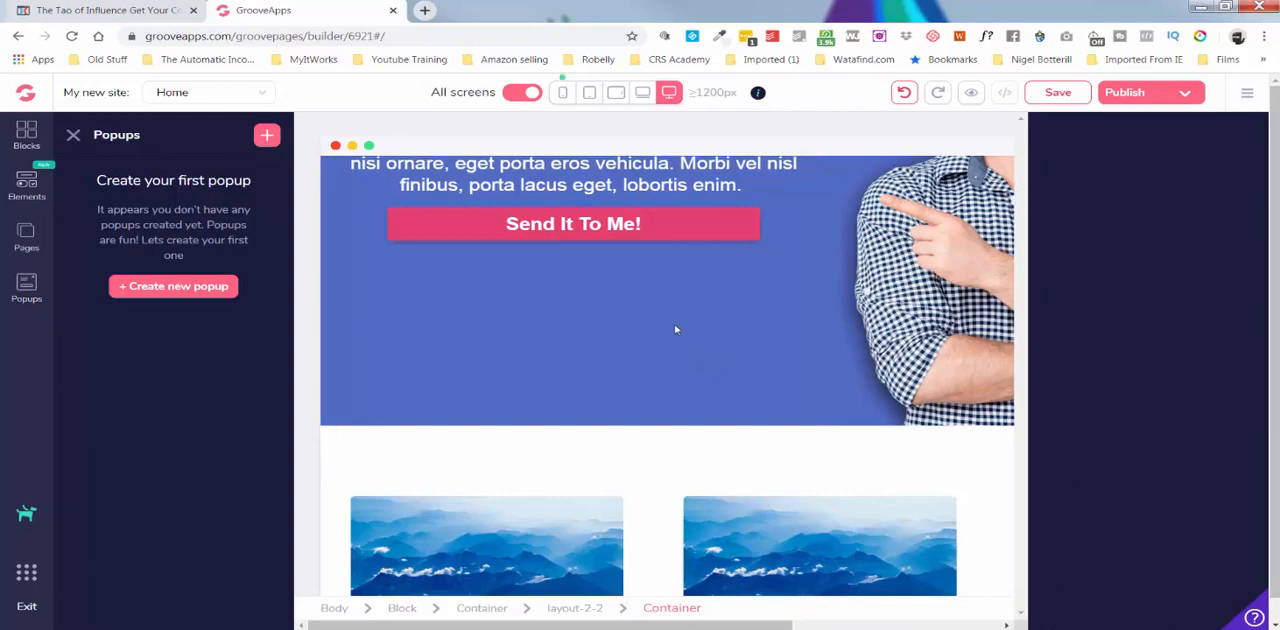
scroll(643, 331, "up", 5)
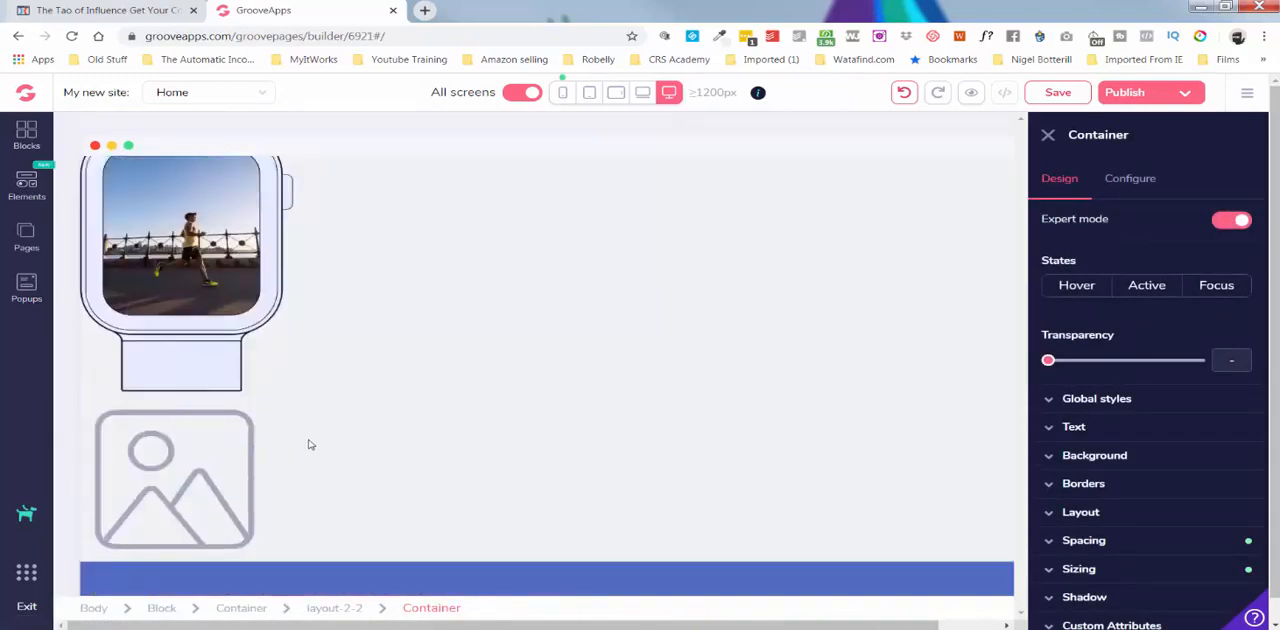
scroll(350, 442, "up", 3)
scroll(350, 442, "up", 1)
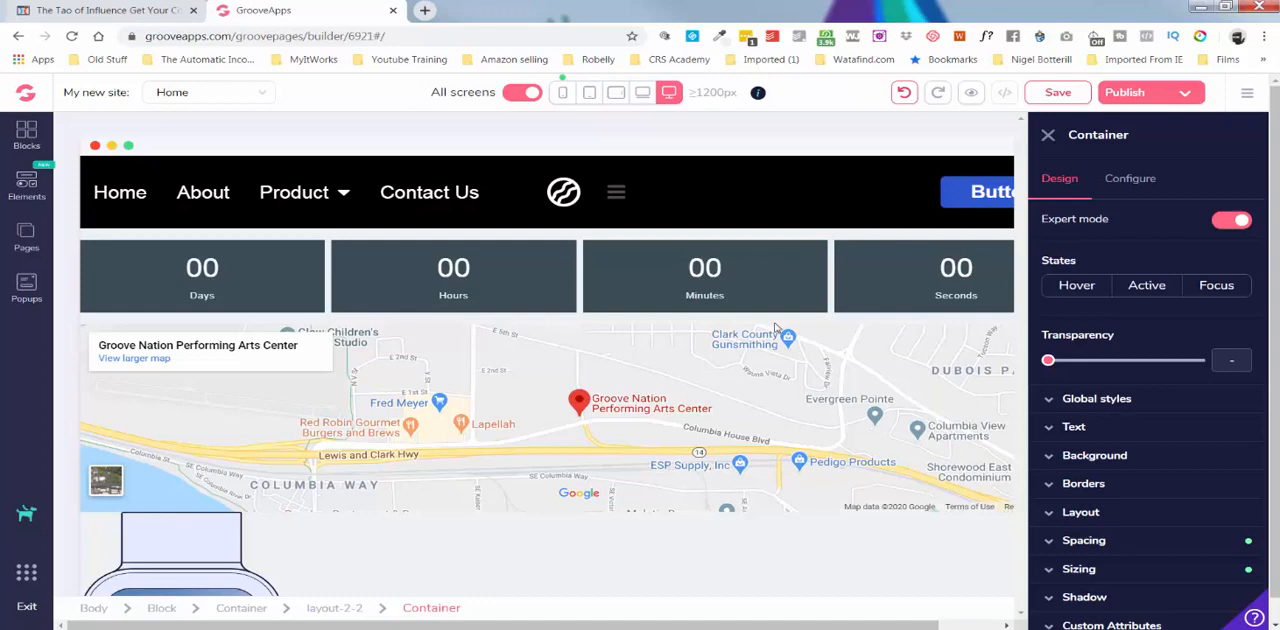
left_click(1048, 135)
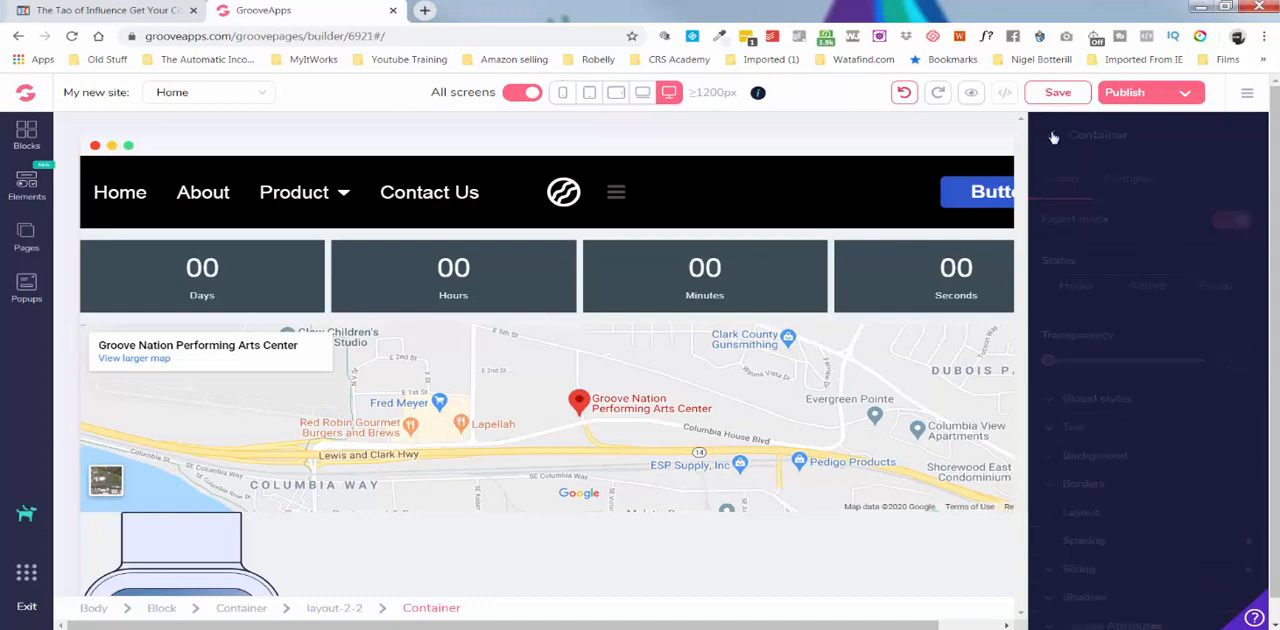
Look over the site's page list and the designed block categories, and close the blocks list.
left_click(27, 237)
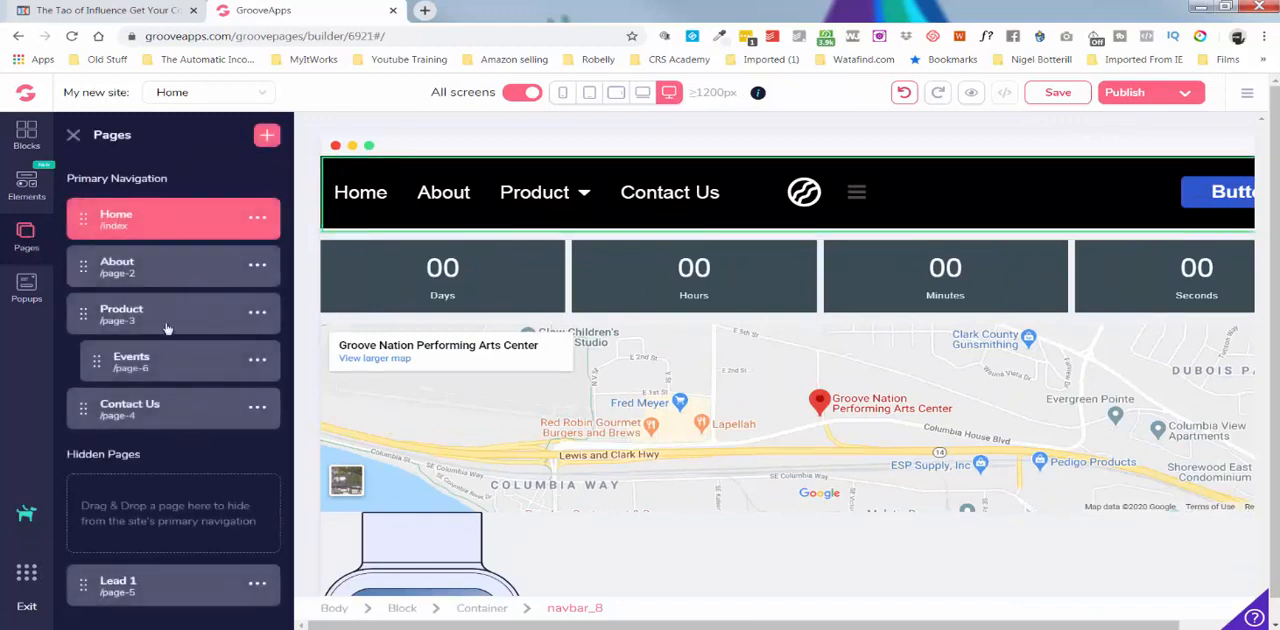
left_click(27, 138)
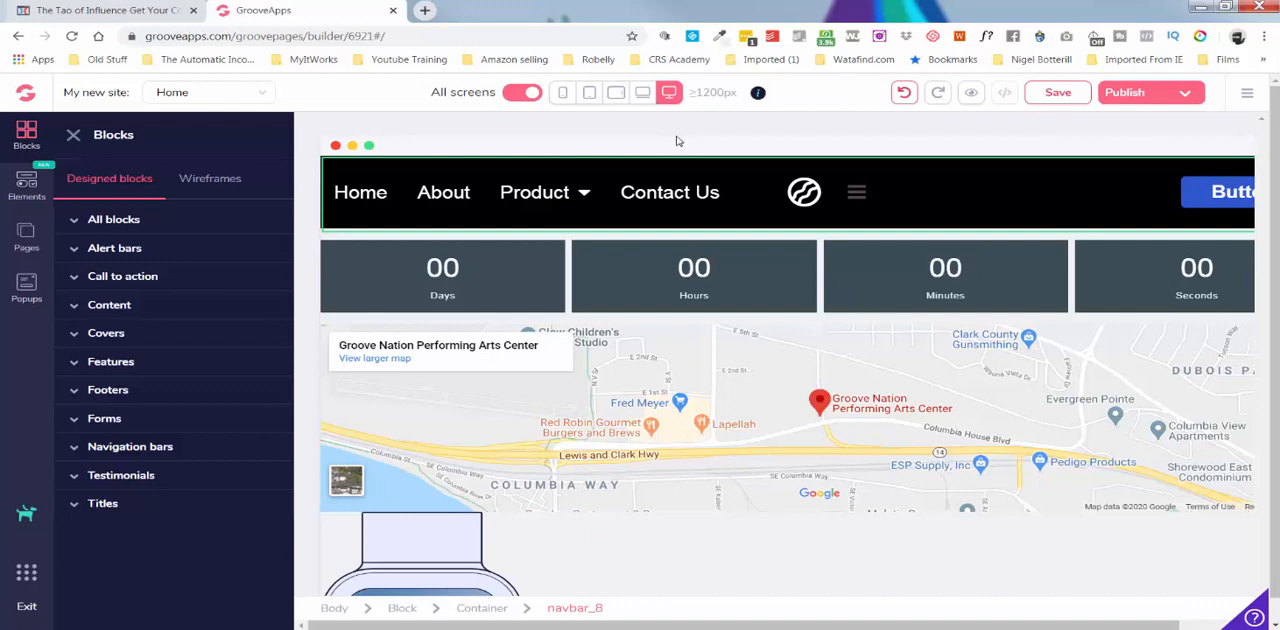
left_click(448, 192)
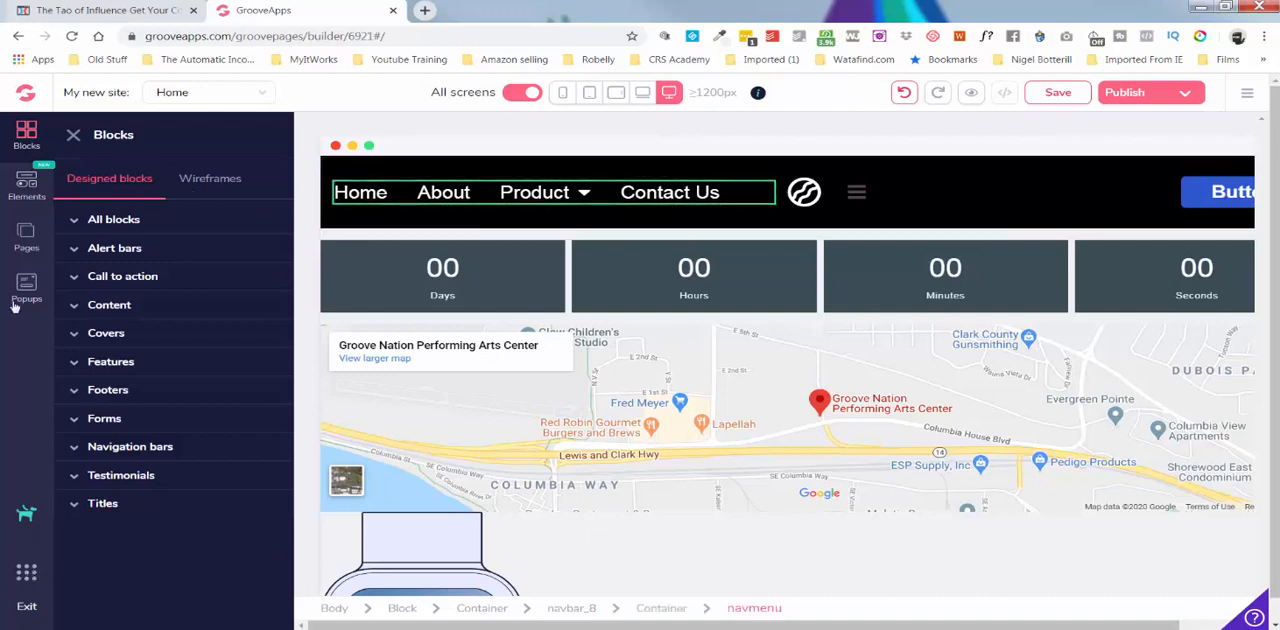
left_click(864, 360)
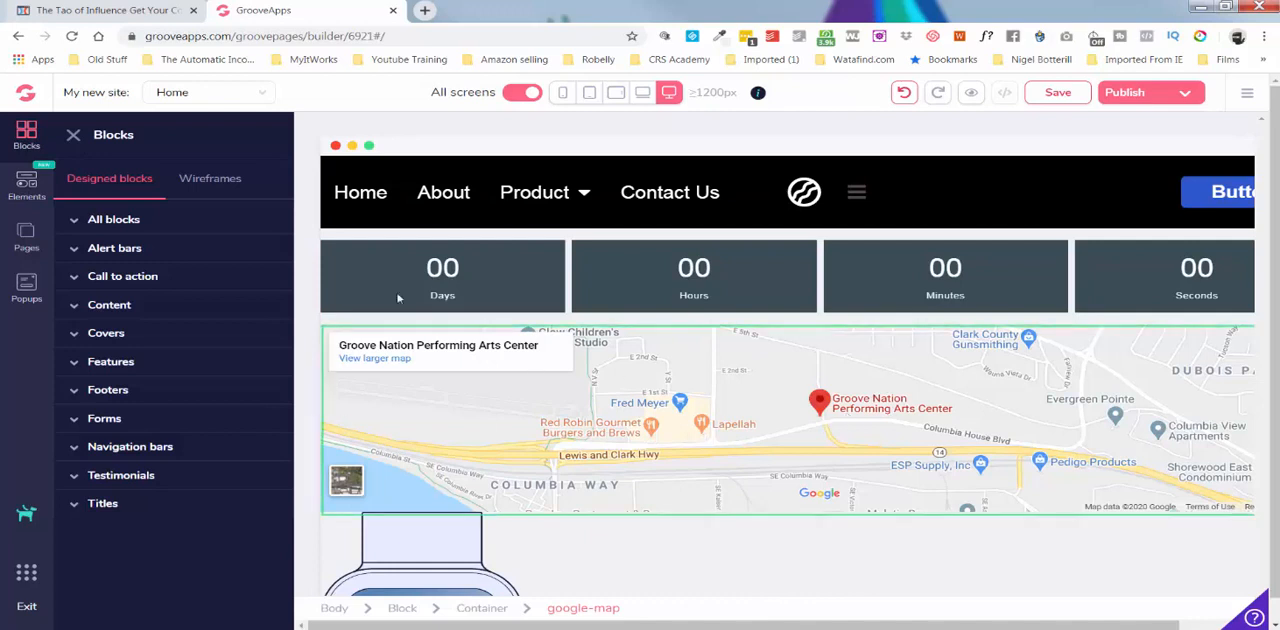
left_click(323, 198)
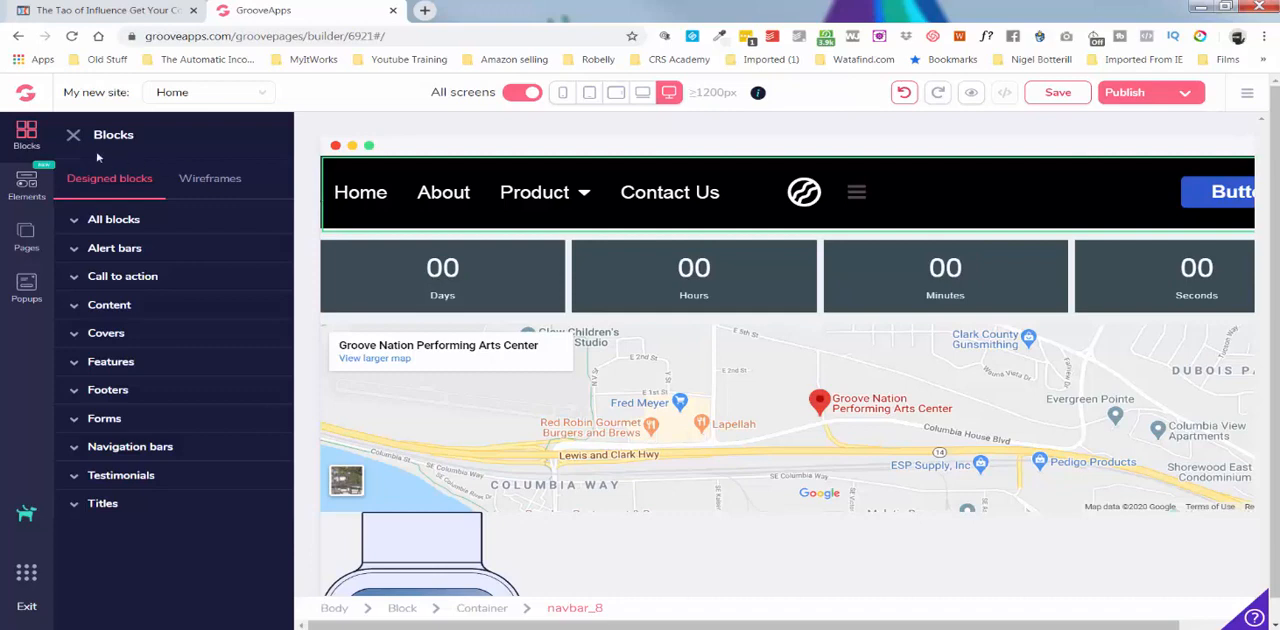
left_click(73, 137)
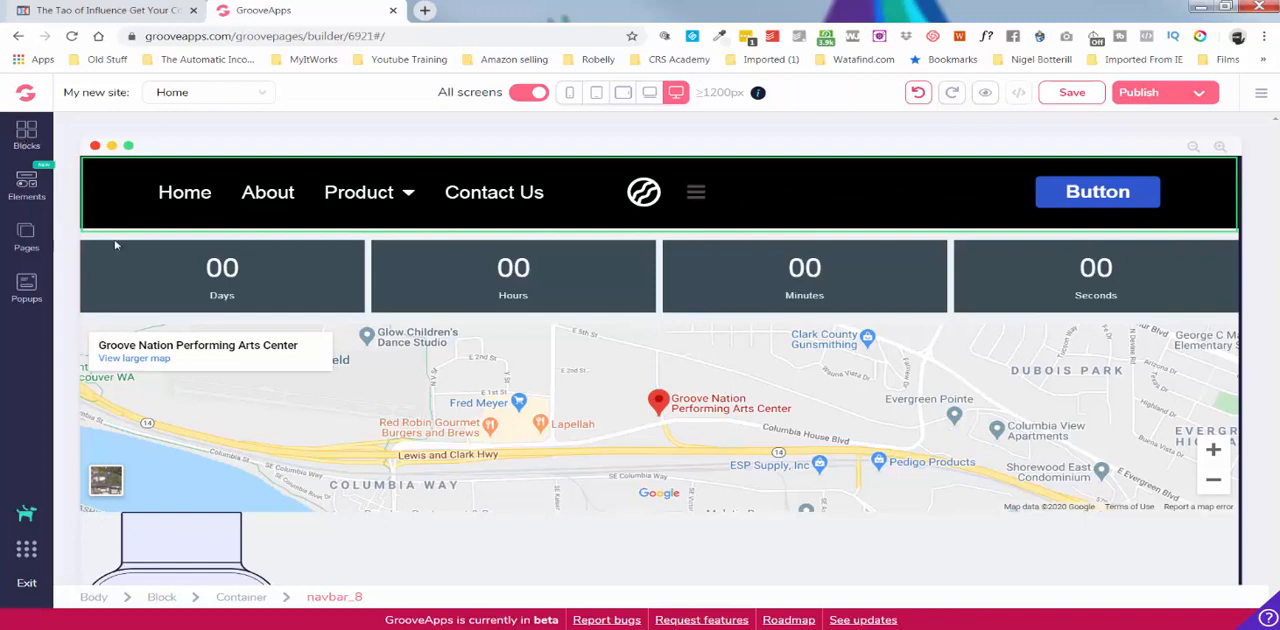
View the design settings of the countdown's seconds box and the navigation bar, and save the Home page.
left_click(1224, 265)
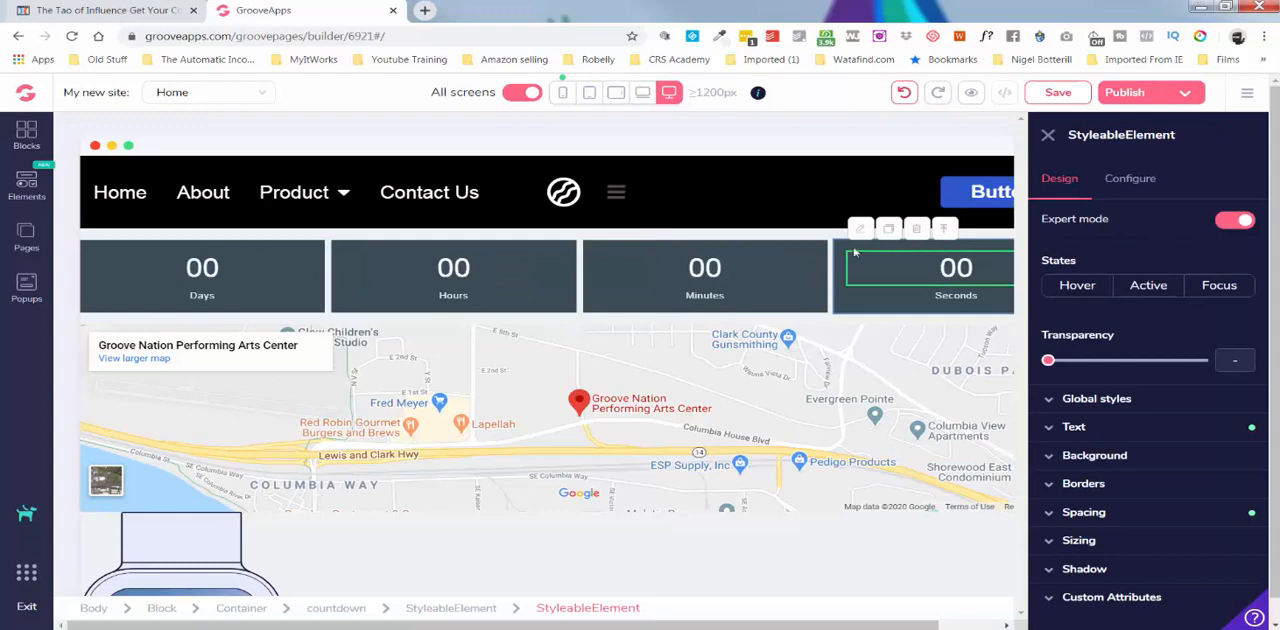
left_click(812, 212)
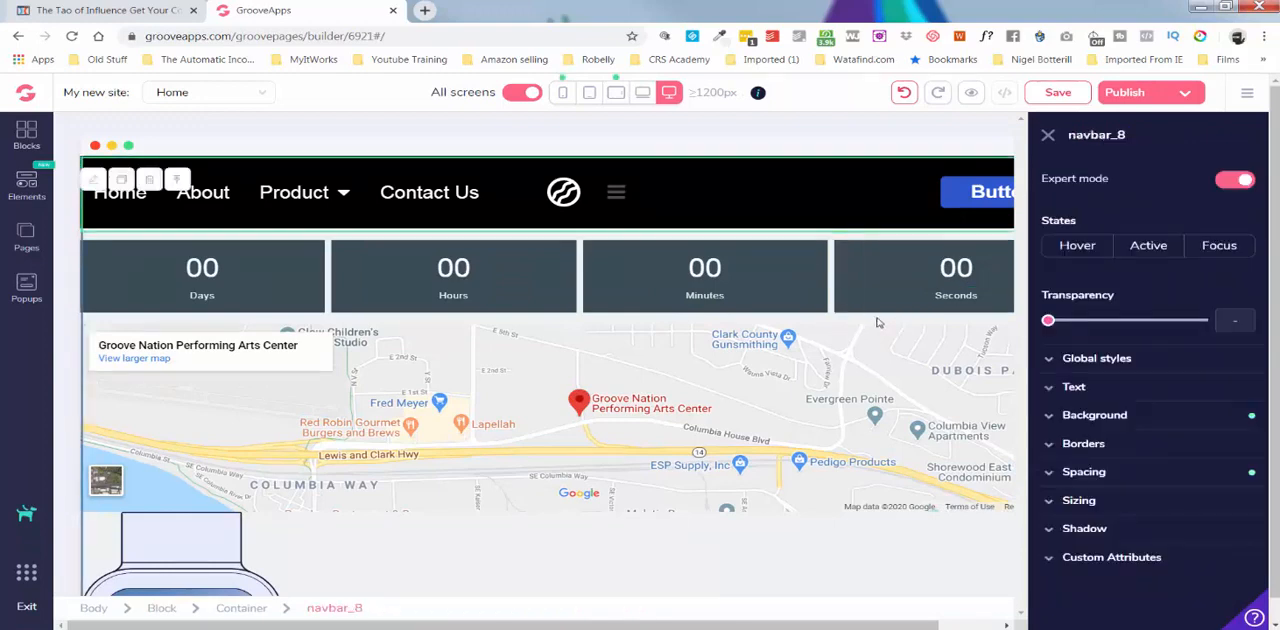
left_click(1047, 136)
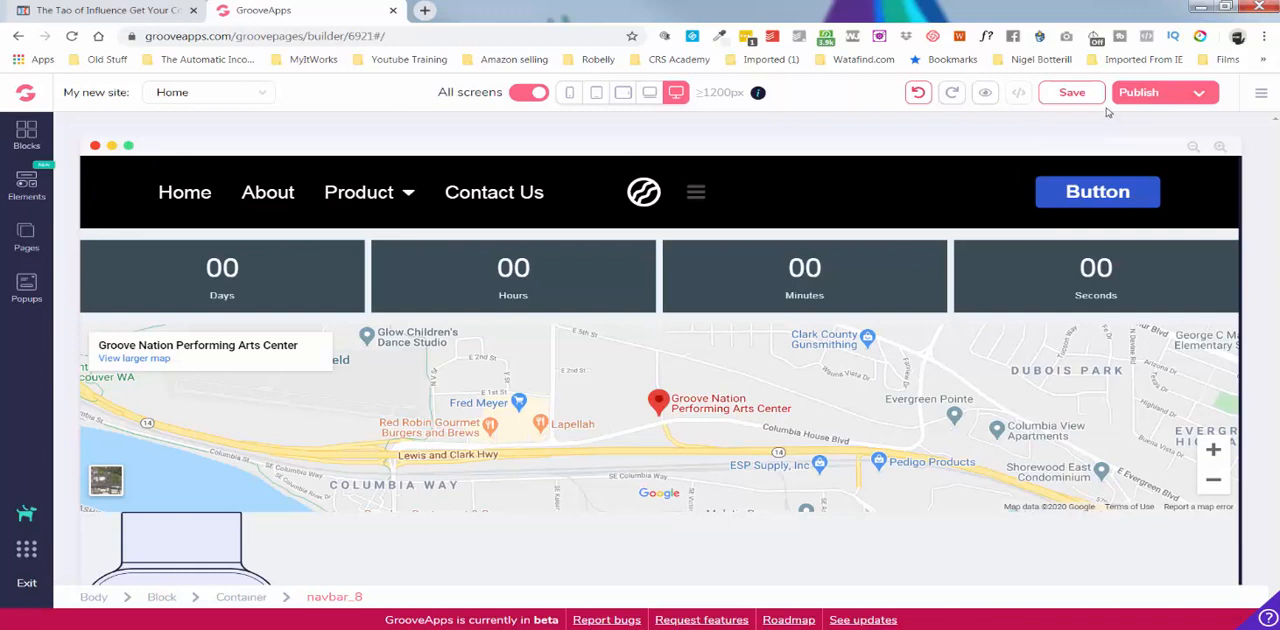
left_click(1077, 93)
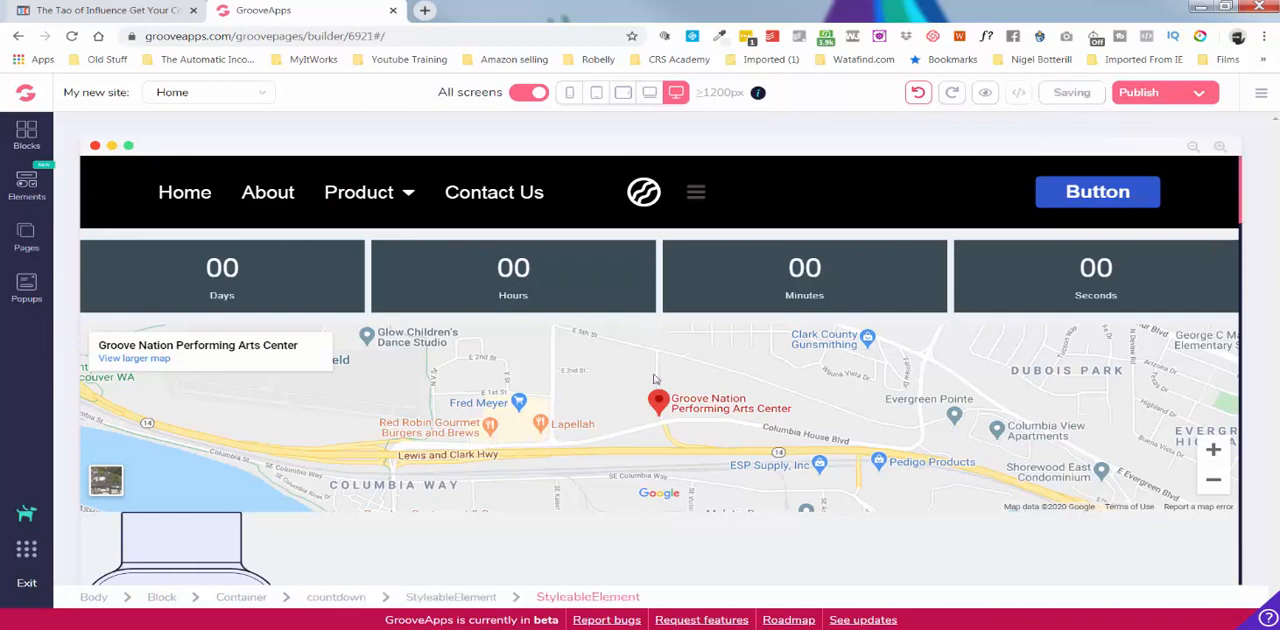
left_click(492, 291)
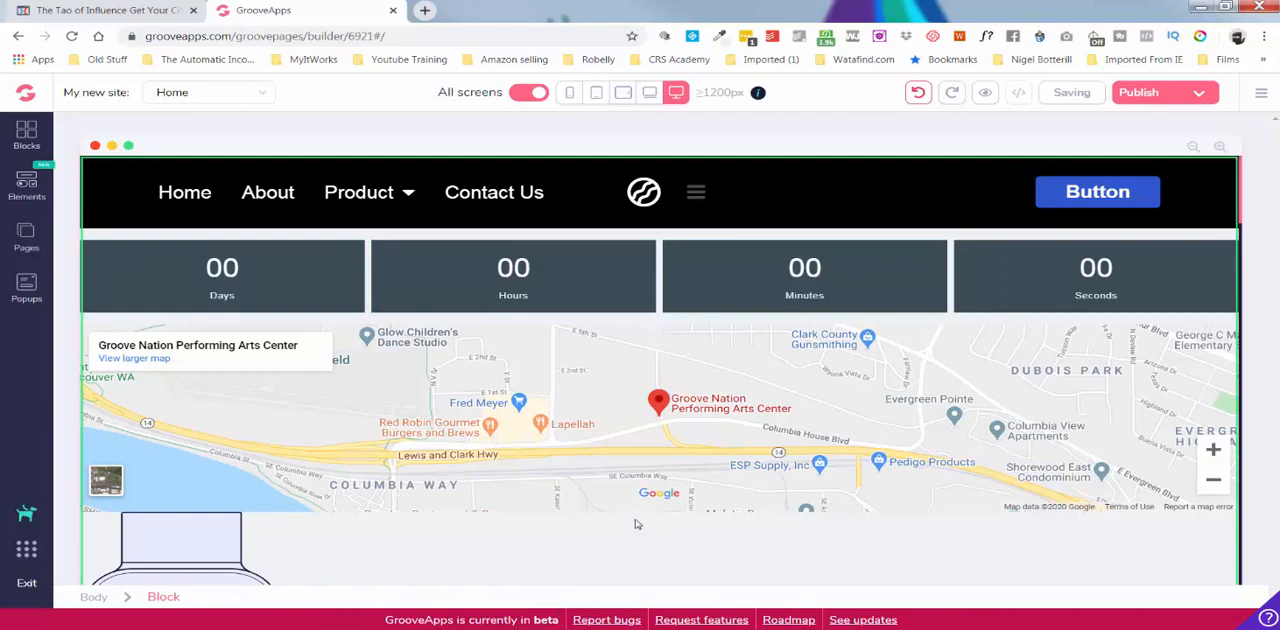
Switch to ClickFunnels, close the popup shown over the book page, and return to GroovePages.
left_click(118, 12)
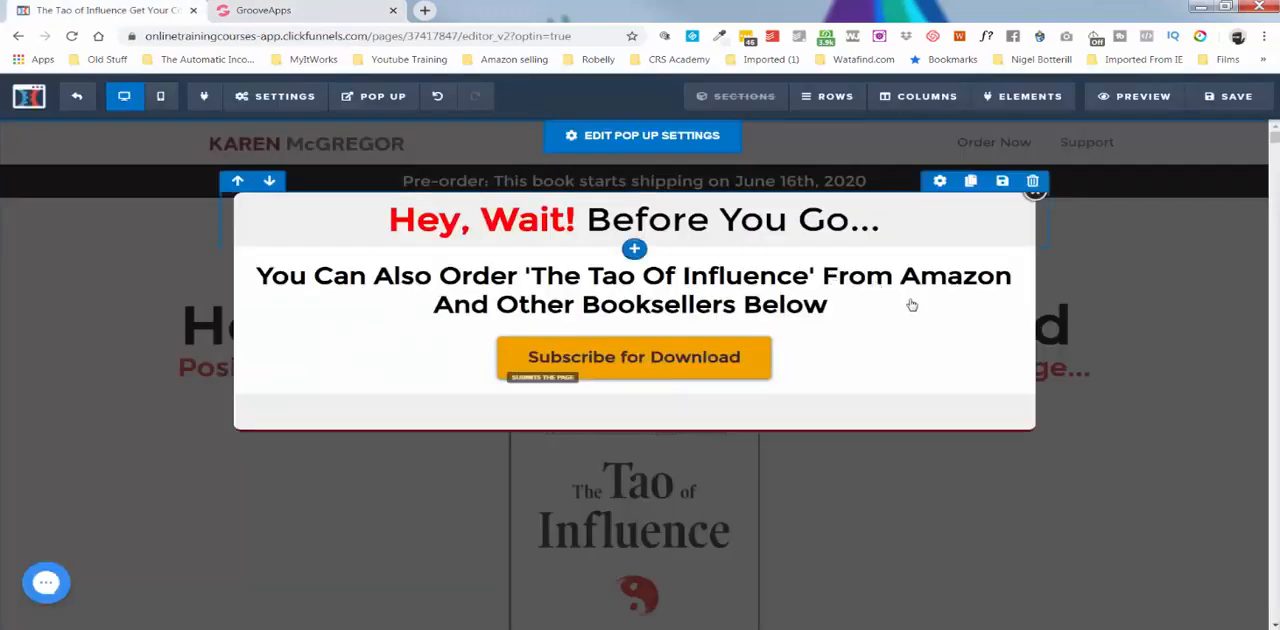
left_click(1034, 191)
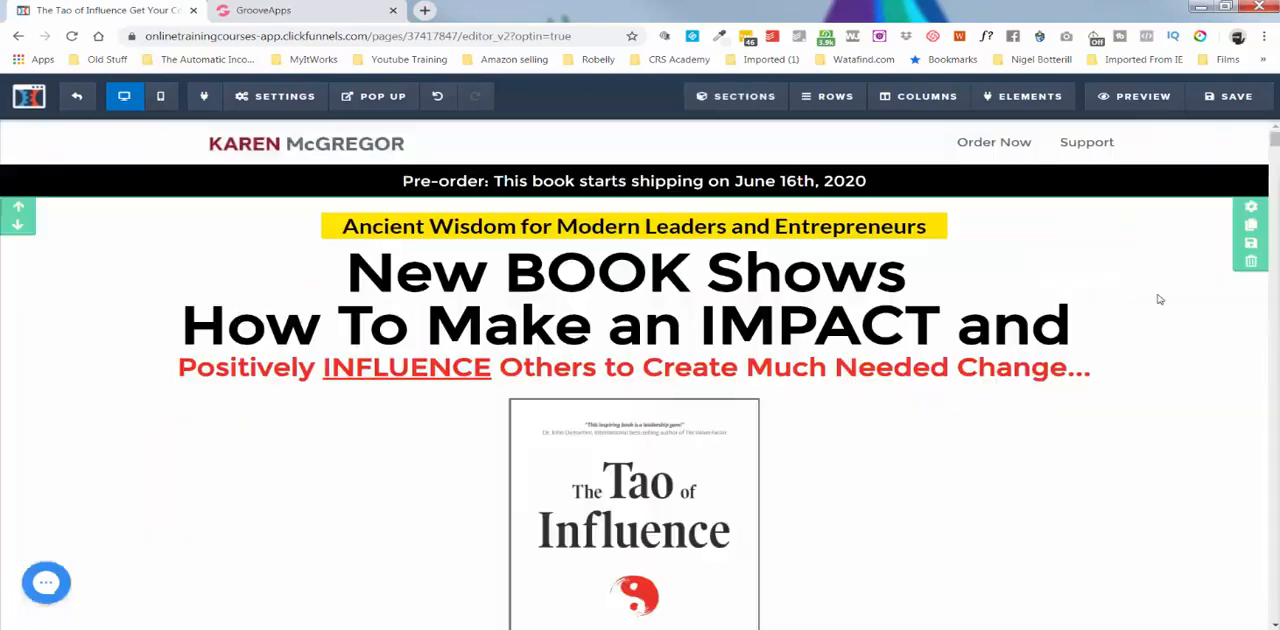
left_click(300, 10)
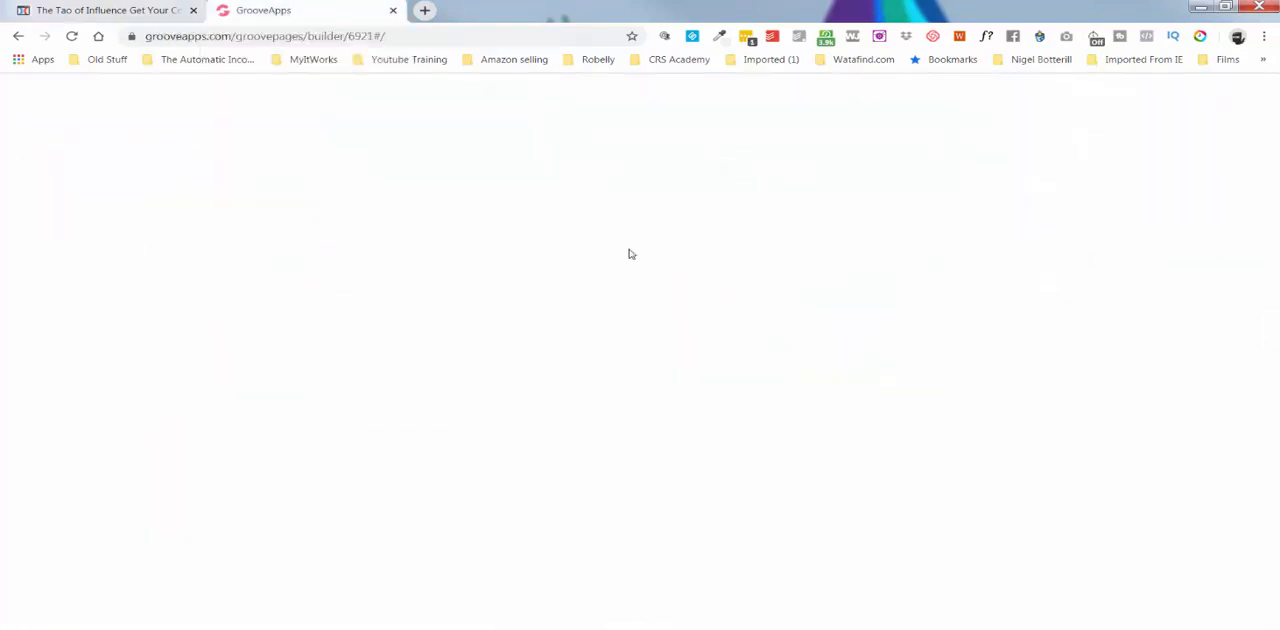